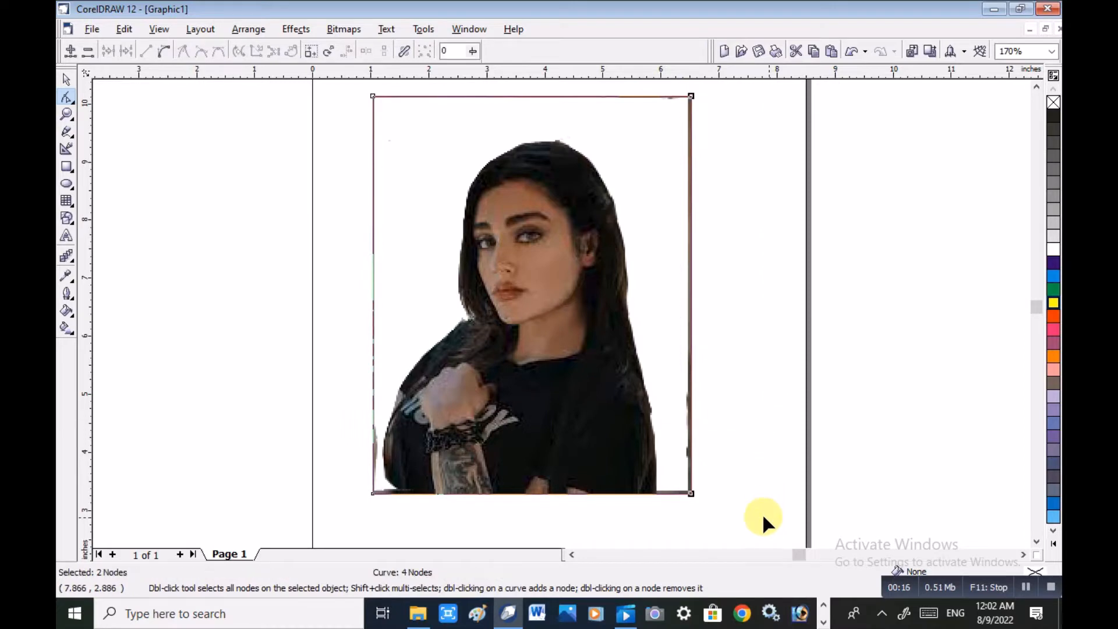
Step: Try to crop the portrait's right side by moving its corner nodes inward
{"action": "left_click_drag", "start_coordinate": [685, 494], "coordinate": [668, 494]}
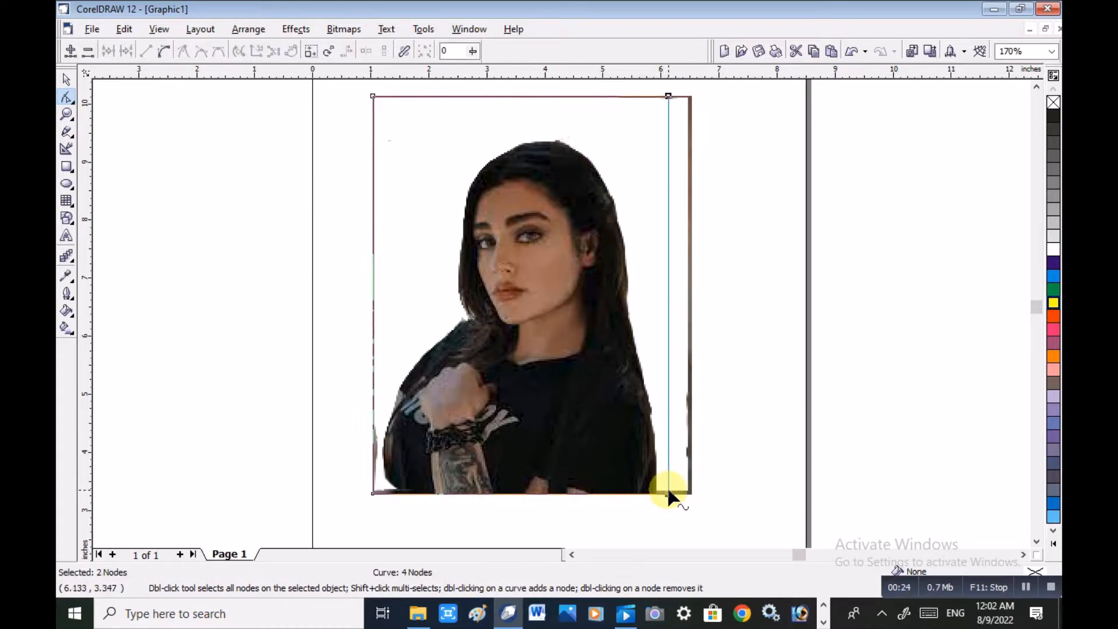
{"action": "left_click", "coordinate": [668, 494]}
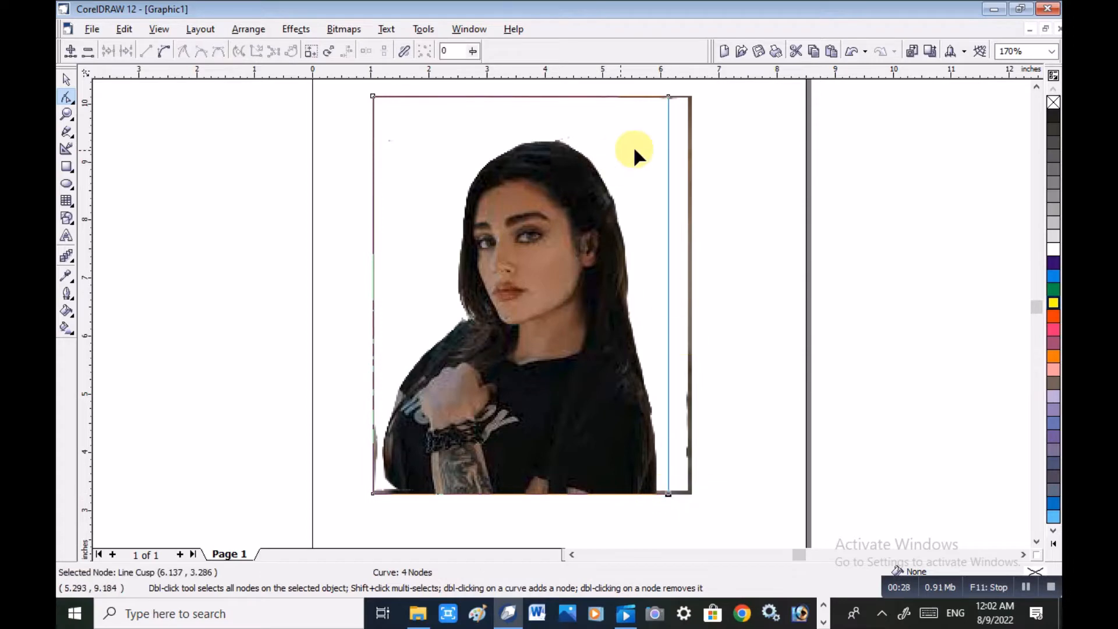
{"action": "left_click_drag", "start_coordinate": [669, 96], "coordinate": [676, 100]}
{"action": "left_click", "coordinate": [774, 351]}
{"action": "key", "text": "ctrl+z"}
{"action": "key", "text": "ctrl+z"}
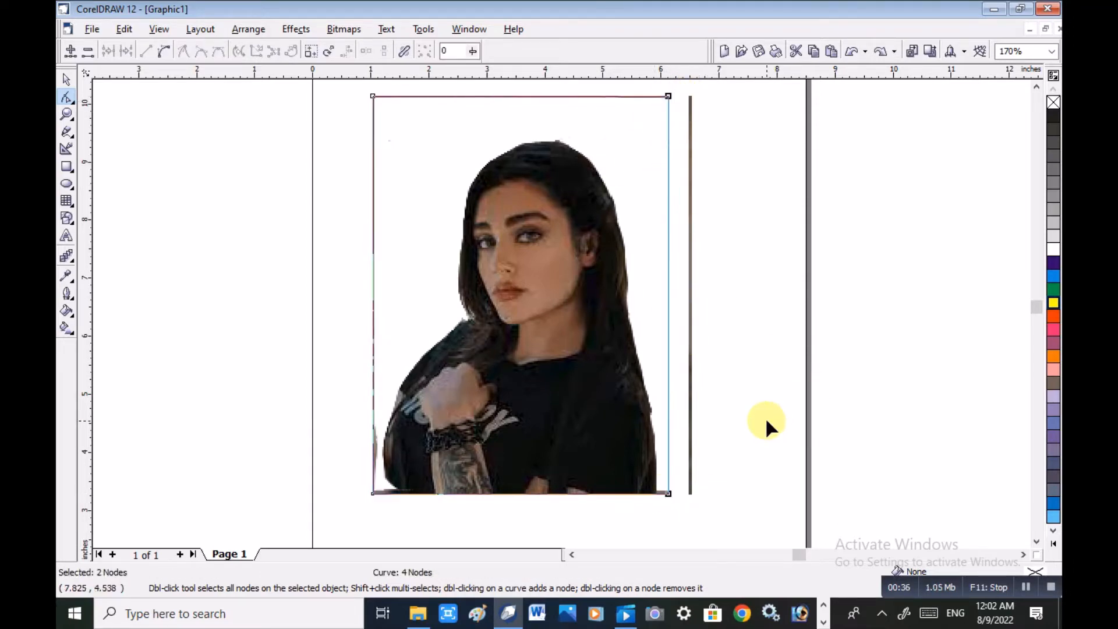
Step: Crop the portrait by moving its right edge to about 5.96 inches and its upper edge down to about 9.47 inches
{"action": "left_click_drag", "start_coordinate": [690, 493], "coordinate": [673, 494]}
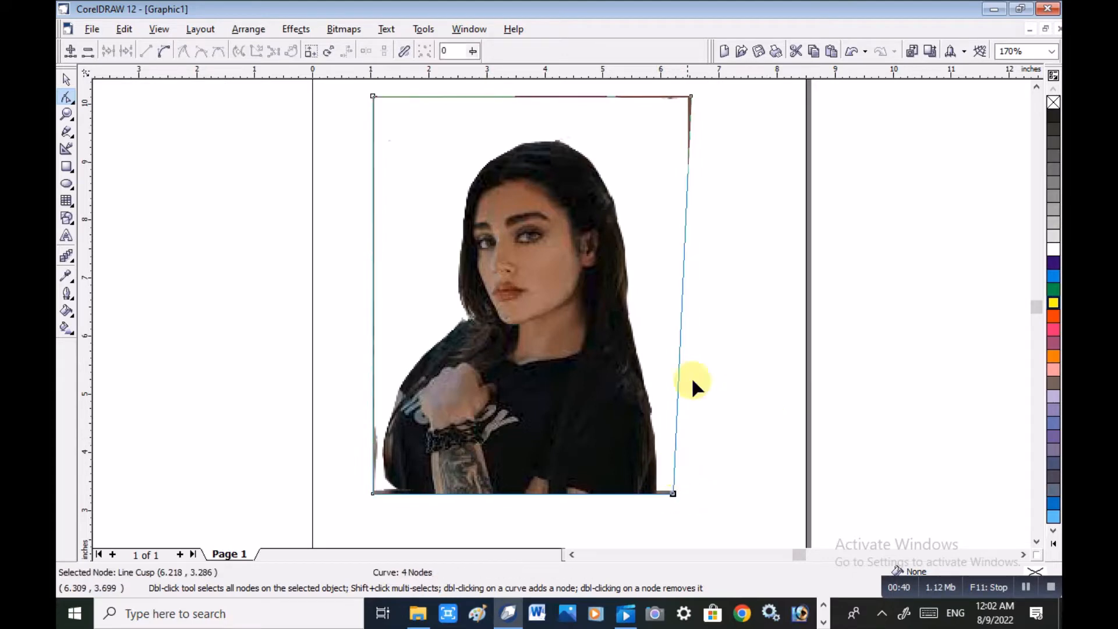
{"action": "left_click_drag", "start_coordinate": [691, 97], "coordinate": [657, 97]}
{"action": "left_click_drag", "start_coordinate": [674, 493], "coordinate": [658, 494]}
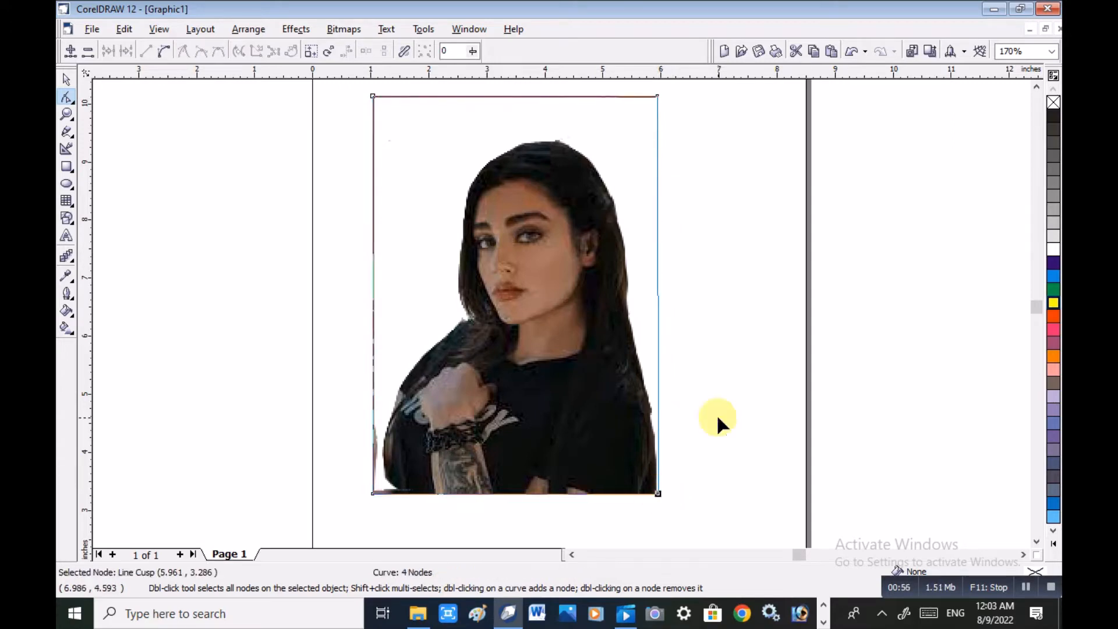
{"action": "left_click_drag", "start_coordinate": [657, 96], "coordinate": [657, 135]}
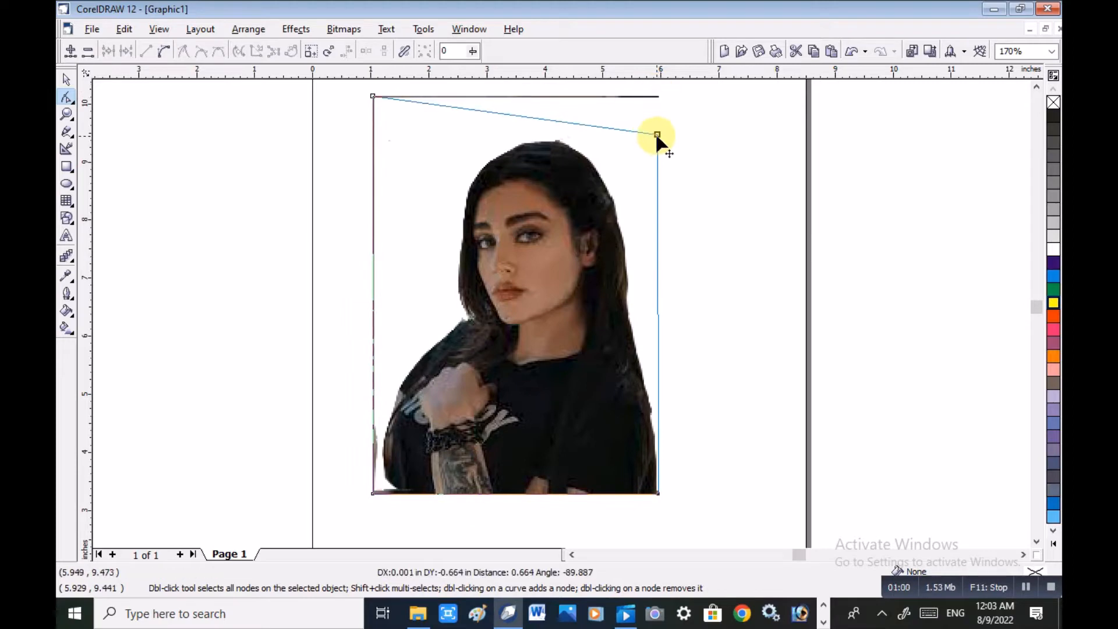
{"action": "left_click_drag", "start_coordinate": [374, 97], "coordinate": [384, 135]}
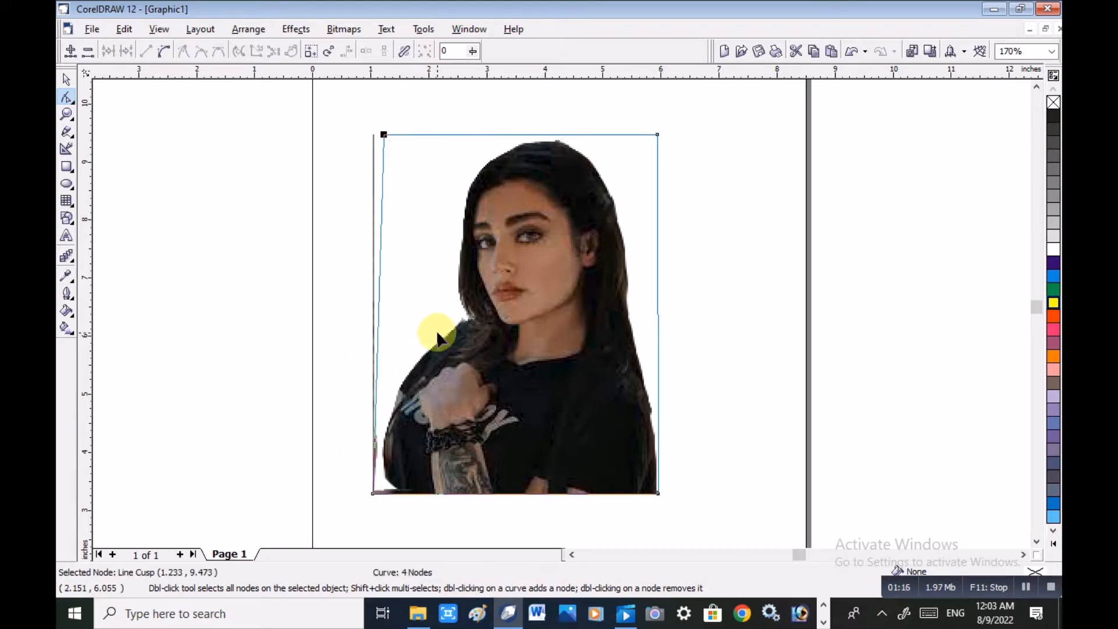
Step: Crop the portrait's left edge to about 1.17 inches and raise its lower edge to about 3.38 inches
{"action": "left_click_drag", "start_coordinate": [372, 494], "coordinate": [379, 494]}
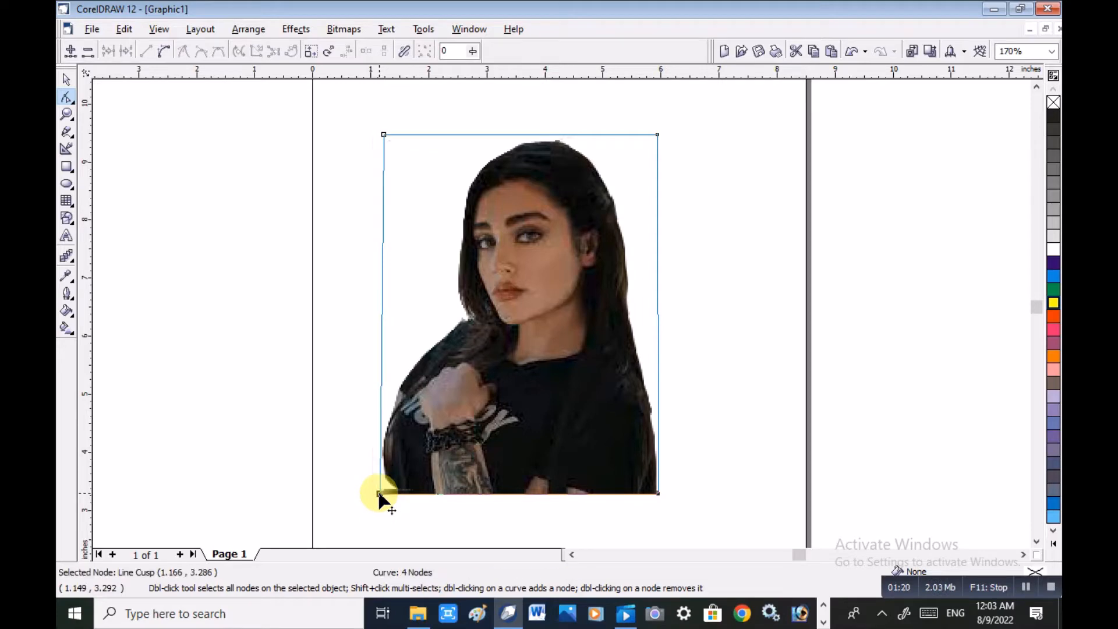
{"action": "mouse_move", "coordinate": [383, 134]}
{"action": "left_mouse_down"}
{"action": "mouse_move", "coordinate": [375, 137]}
{"action": "mouse_move", "coordinate": [417, 142]}
{"action": "mouse_move", "coordinate": [389, 144]}
{"action": "mouse_move", "coordinate": [373, 128]}
{"action": "mouse_move", "coordinate": [380, 135]}
{"action": "left_mouse_up"}
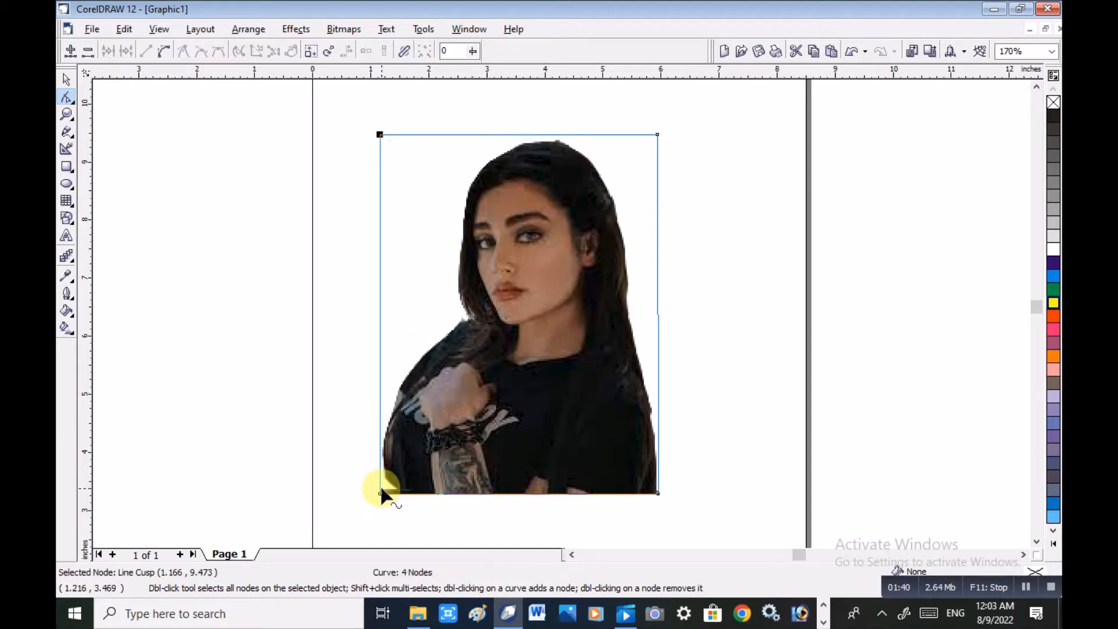
{"action": "left_click_drag", "start_coordinate": [378, 494], "coordinate": [380, 489]}
{"action": "left_click_drag", "start_coordinate": [658, 494], "coordinate": [658, 488]}
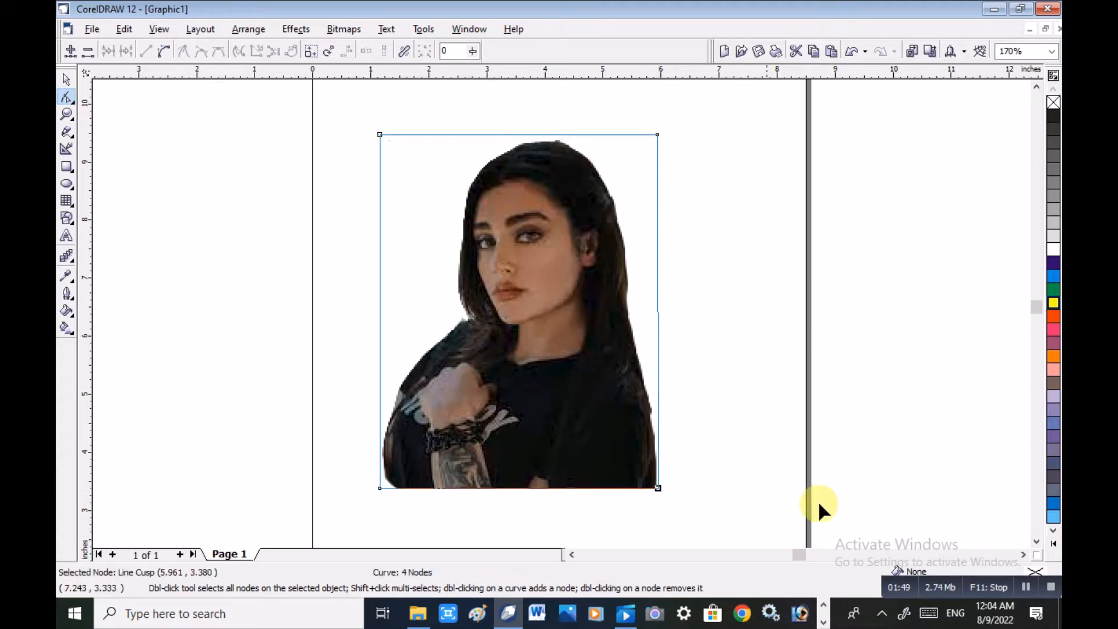
Step: Add the artistic text letter L in Arial Black to the right of the portrait's head
{"action": "left_click", "coordinate": [67, 79]}
{"action": "left_click", "coordinate": [66, 114]}
{"action": "left_click_drag", "start_coordinate": [335, 118], "coordinate": [713, 494]}
{"action": "left_click", "coordinate": [65, 238]}
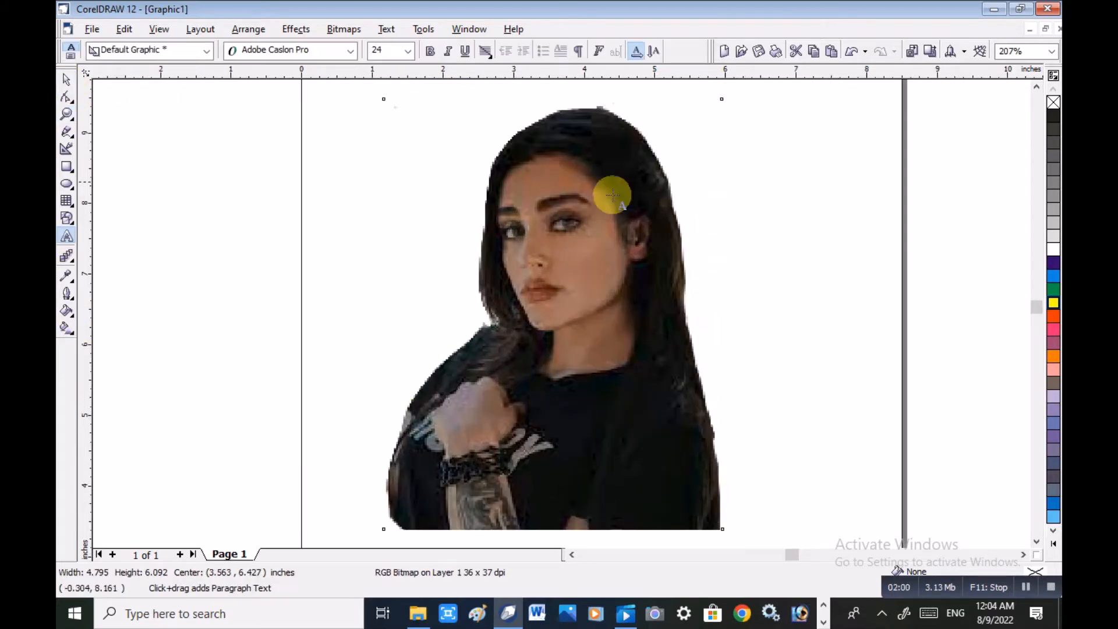
{"action": "left_click", "coordinate": [779, 138]}
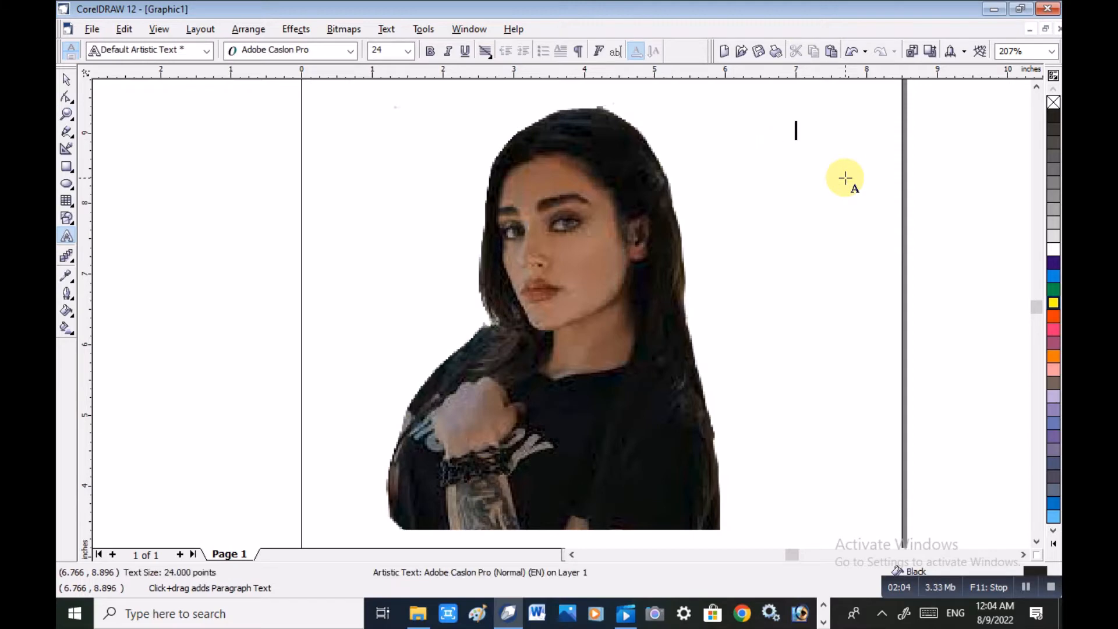
{"action": "left_click", "coordinate": [350, 51]}
{"action": "left_click", "coordinate": [316, 79]}
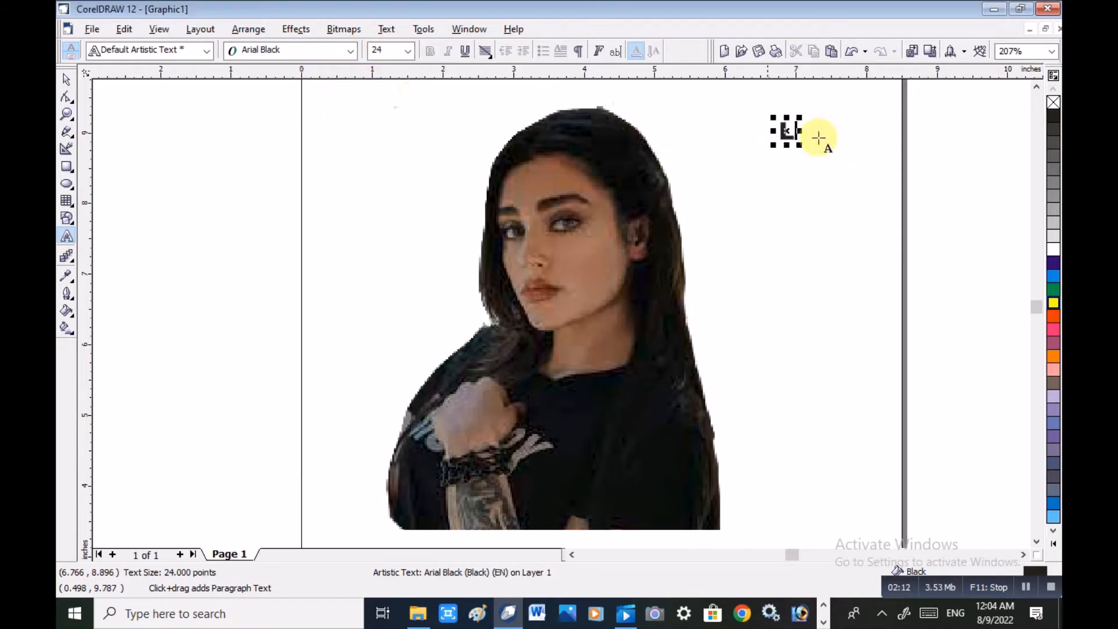
Step: Enlarge the letter L to about 217 points and fill it with yellow
{"action": "left_click_drag", "start_coordinate": [801, 145], "coordinate": [910, 279]}
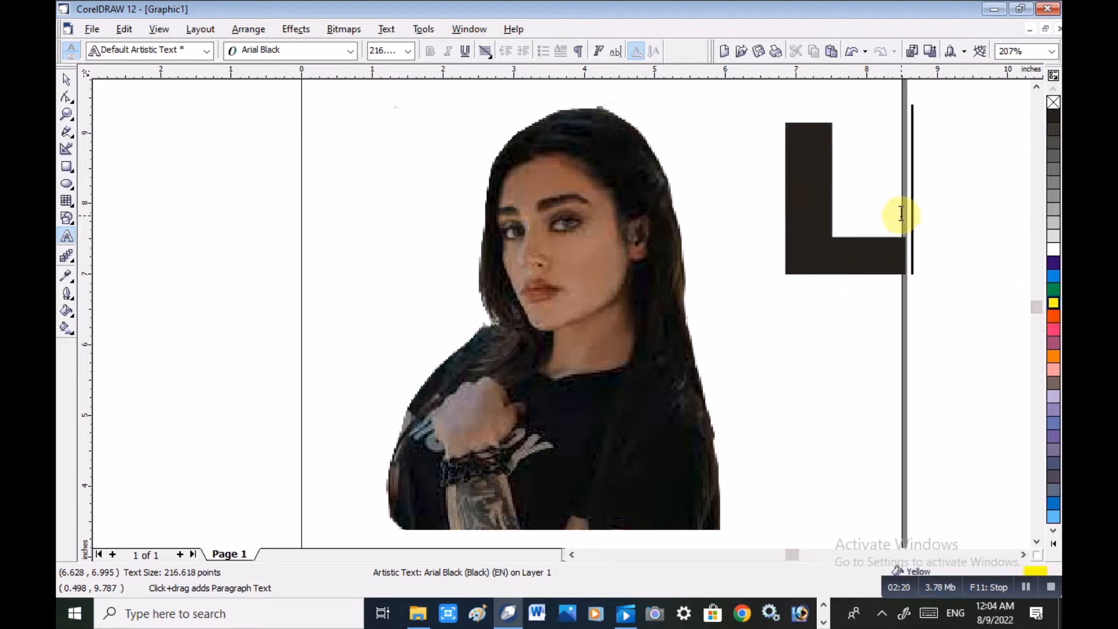
{"action": "left_click_drag", "start_coordinate": [905, 214], "coordinate": [769, 204]}
{"action": "left_click", "coordinate": [1054, 303]}
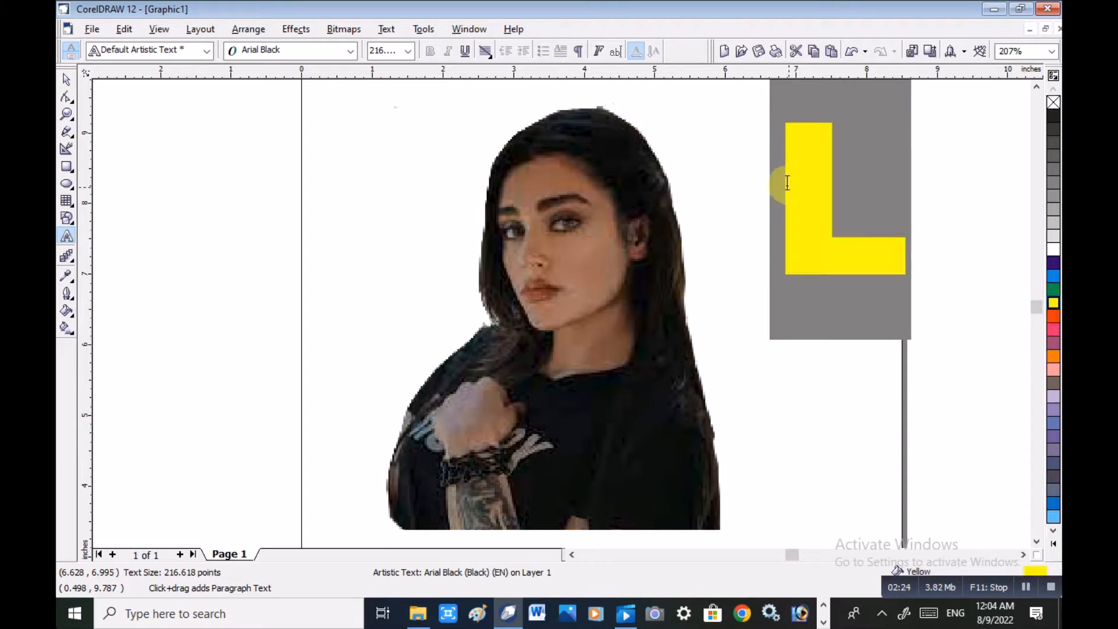
Step: Shift the letter L slightly up and left inside the page's right edge and fill it with magenta
{"action": "left_click", "coordinate": [827, 197]}
{"action": "mouse_move", "coordinate": [837, 200]}
{"action": "left_mouse_down"}
{"action": "mouse_move", "coordinate": [859, 197]}
{"action": "mouse_move", "coordinate": [829, 189]}
{"action": "left_mouse_up"}
{"action": "left_click", "coordinate": [67, 85]}
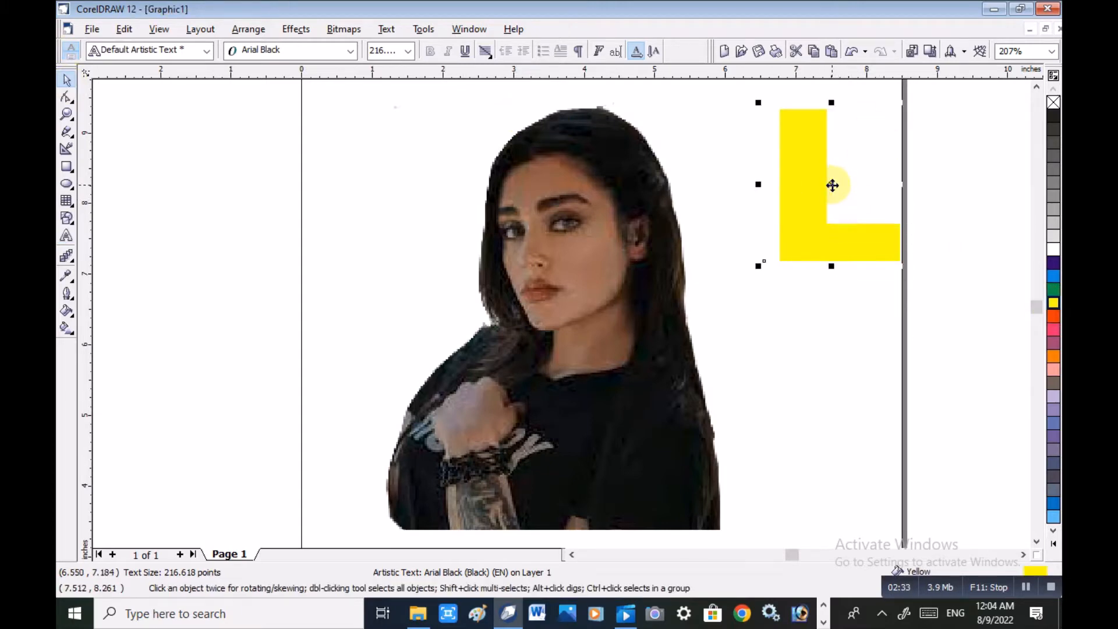
{"action": "left_click", "coordinate": [1054, 330]}
Step: Duplicate the letter L and place the copy directly below the original with a small gap, aligned vertically
{"action": "key", "text": "ctrl+d"}
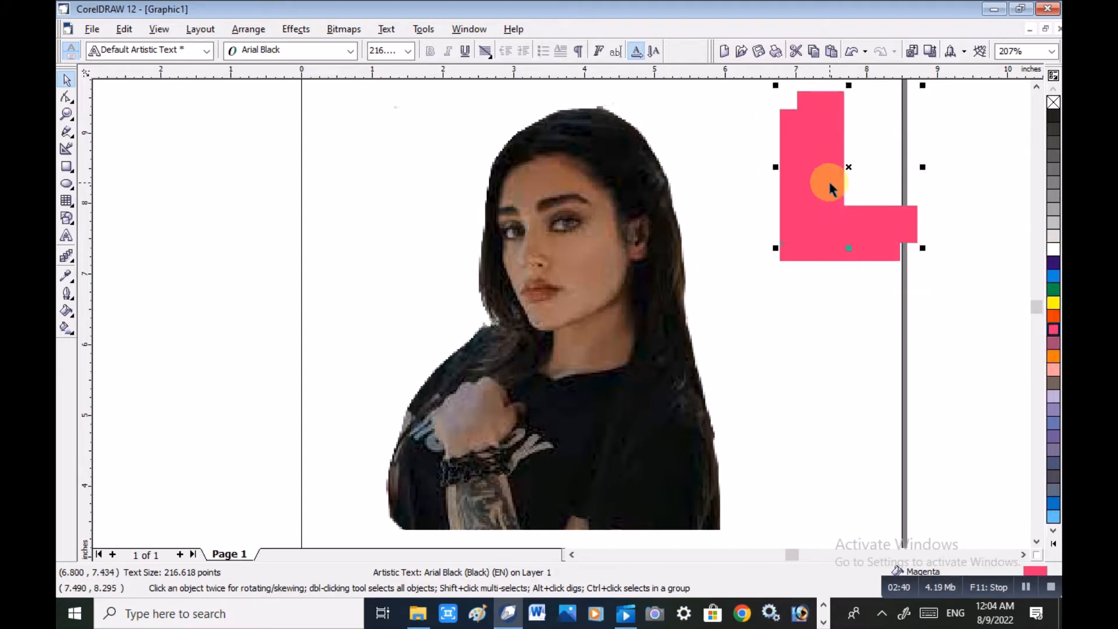
{"action": "left_click_drag", "start_coordinate": [849, 170], "coordinate": [836, 189]}
{"action": "key", "text": "Down"}
{"action": "key", "text": "Down"}
{"action": "key", "text": "Down"}
{"action": "key", "text": "Down"}
{"action": "key", "text": "Down"}
{"action": "key", "text": "Down"}
{"action": "key", "text": "Down"}
{"action": "key", "text": "Down"}
{"action": "key", "text": "Down"}
{"action": "key", "text": "Down"}
{"action": "key", "text": "Down"}
{"action": "key", "text": "Down"}
{"action": "key", "text": "Down"}
{"action": "key", "text": "Down"}
{"action": "key", "text": "Down"}
{"action": "key", "text": "Down"}
{"action": "key", "text": "Down"}
{"action": "key", "text": "Down"}
{"action": "key", "text": "Down"}
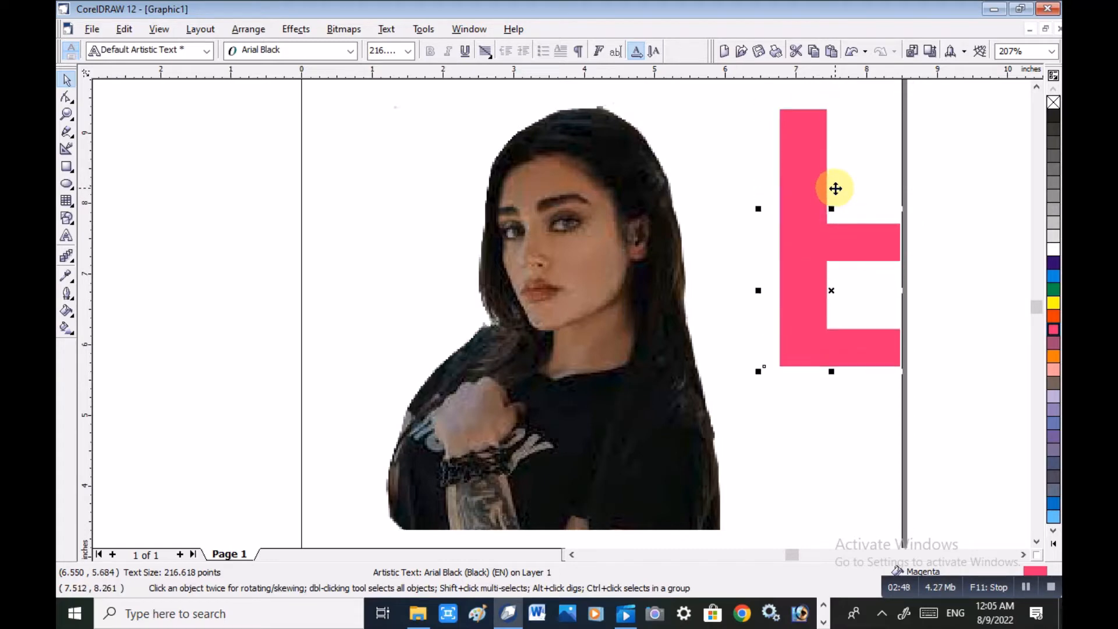
{"action": "key", "text": "Down"}
{"action": "key", "text": "Down"}
{"action": "key", "text": "Down"}
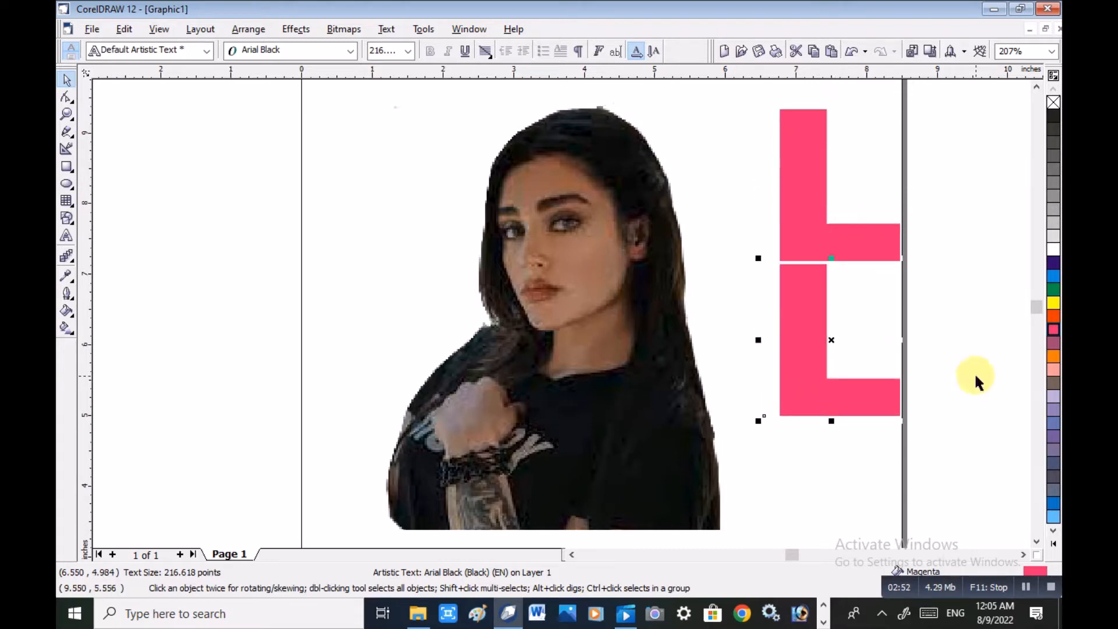
Step: Change the lower copy of the L to the letter A
{"action": "double_click", "coordinate": [832, 338]}
{"action": "left_click_drag", "start_coordinate": [772, 333], "coordinate": [891, 363]}
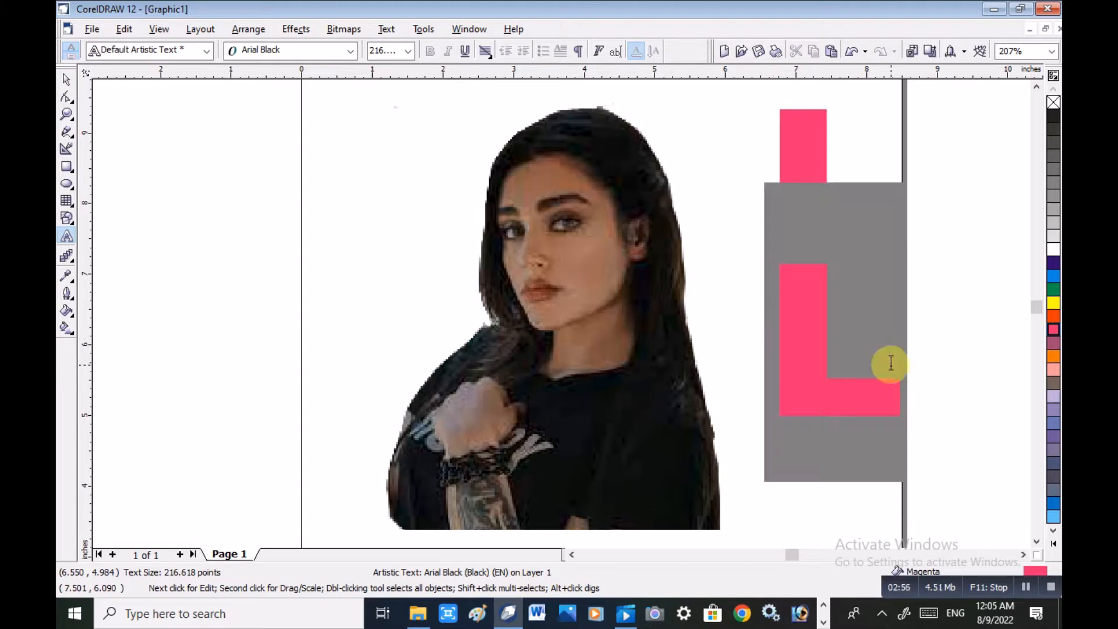
{"action": "type", "text": "A"}
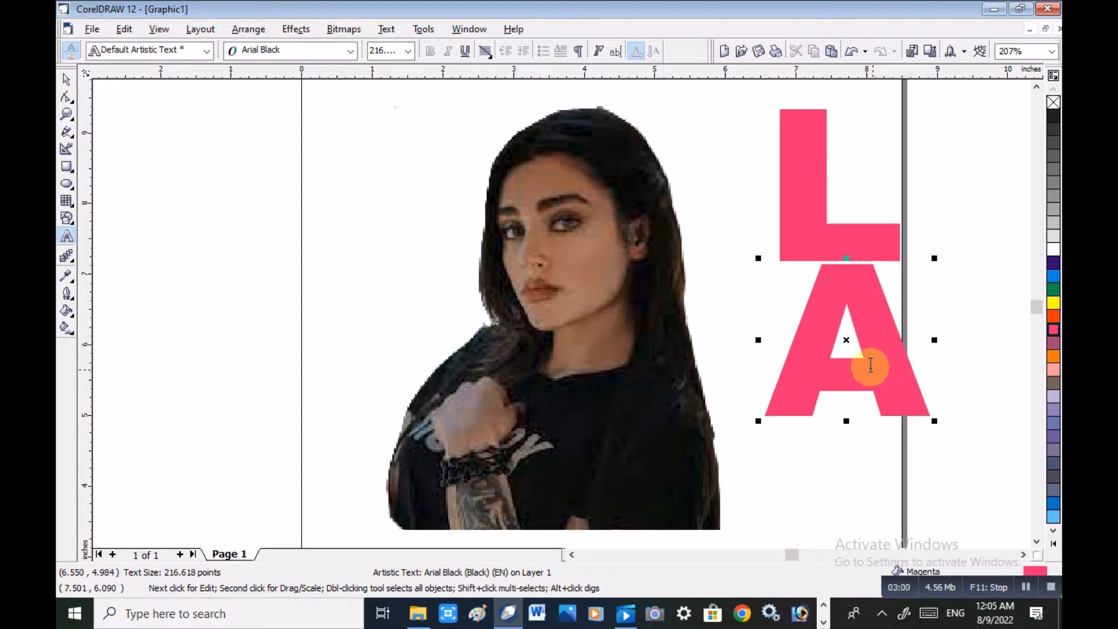
{"action": "left_click", "coordinate": [854, 356]}
Step: Duplicate the letter A, place the copy directly below it, and change it to the letter D
{"action": "key", "text": "ctrl+space"}
{"action": "left_click", "coordinate": [856, 338]}
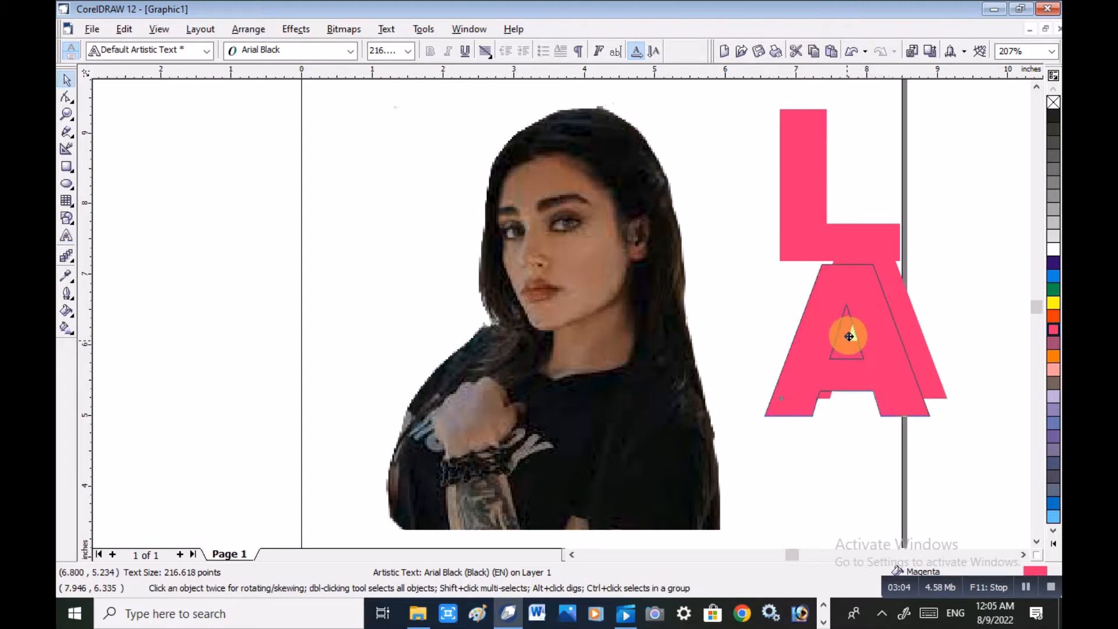
{"action": "double_click", "coordinate": [893, 343]}
{"action": "mouse_move", "coordinate": [893, 344]}
{"action": "left_mouse_down"}
{"action": "mouse_move", "coordinate": [815, 341]}
{"action": "mouse_move", "coordinate": [842, 342]}
{"action": "mouse_move", "coordinate": [844, 496]}
{"action": "left_mouse_up"}
{"action": "type", "text": "D"}
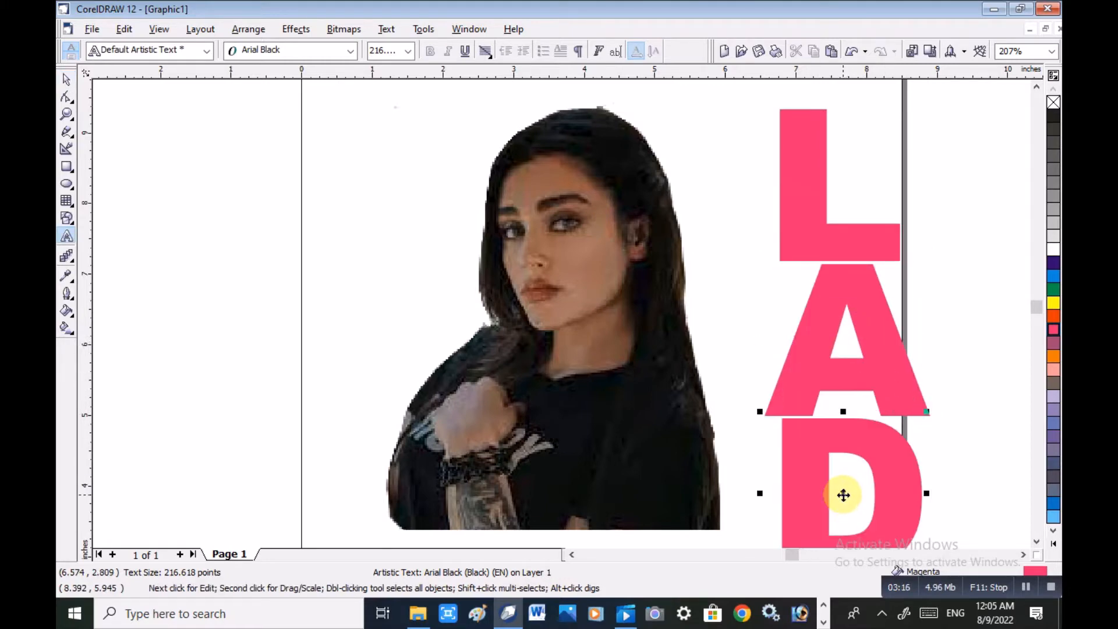
Step: Duplicate the letter D and place the copy directly below the original with a small gap, aligned vertically
{"action": "scroll", "coordinate": [842, 492], "scroll_direction": "down", "scroll_amount": 2}
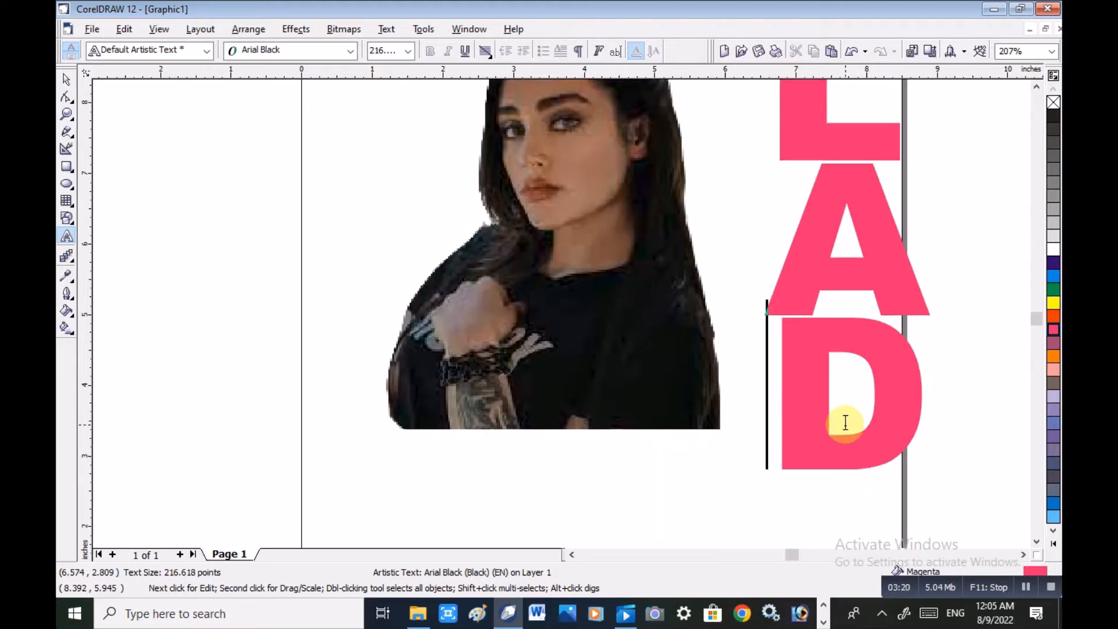
{"action": "left_click", "coordinate": [867, 417]}
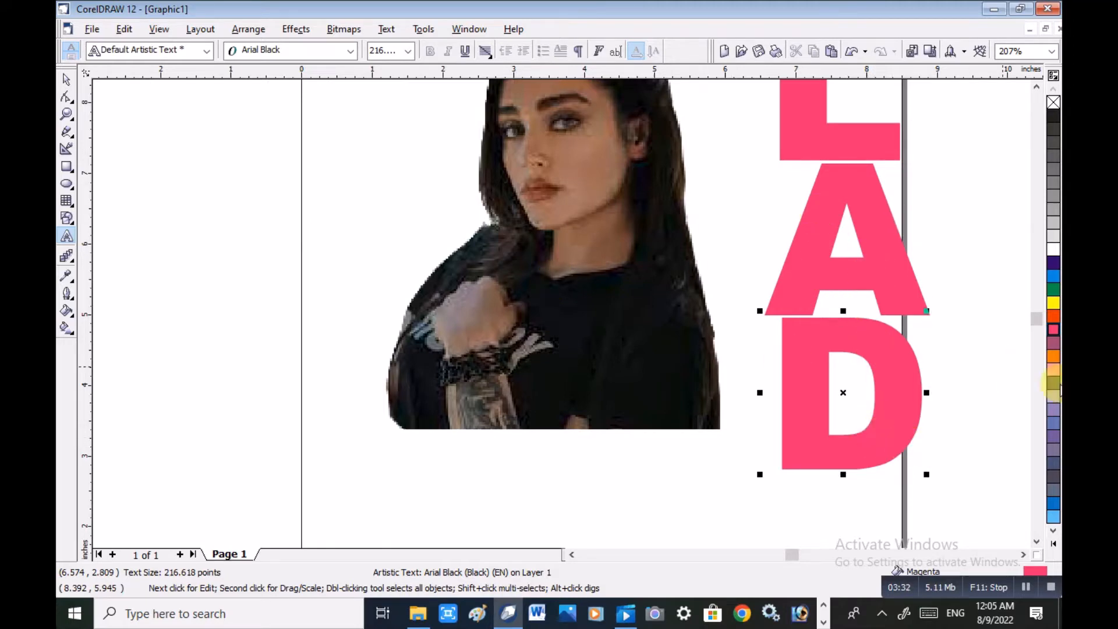
{"action": "left_click_drag", "start_coordinate": [1039, 340], "coordinate": [1037, 328]}
{"action": "key", "text": "ctrl+d"}
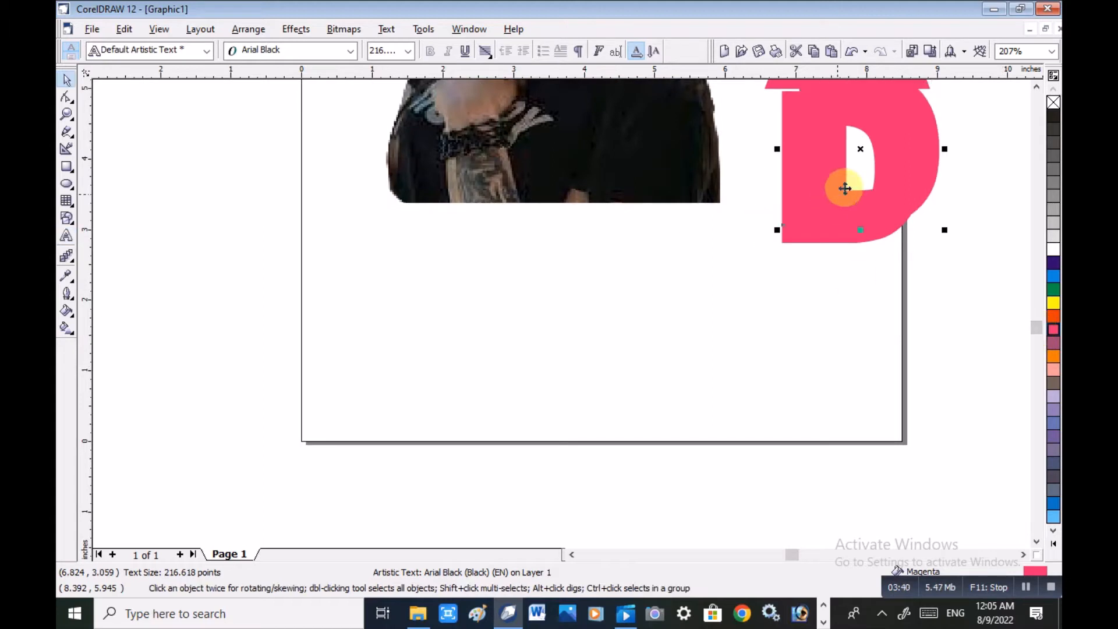
{"action": "left_click_drag", "start_coordinate": [861, 151], "coordinate": [848, 167]}
{"action": "key", "text": "Down"}
{"action": "key", "text": "Down"}
{"action": "key", "text": "Down"}
{"action": "key", "text": "Down"}
{"action": "key", "text": "Down"}
{"action": "key", "text": "Down"}
{"action": "key", "text": "Down"}
{"action": "key", "text": "Down"}
{"action": "key", "text": "Down"}
{"action": "key", "text": "Down"}
{"action": "key", "text": "Down"}
{"action": "key", "text": "Down"}
{"action": "key", "text": "Down"}
{"action": "key", "text": "Down"}
{"action": "key", "text": "Down"}
{"action": "key", "text": "Down"}
{"action": "key", "text": "Down"}
{"action": "key", "text": "Down"}
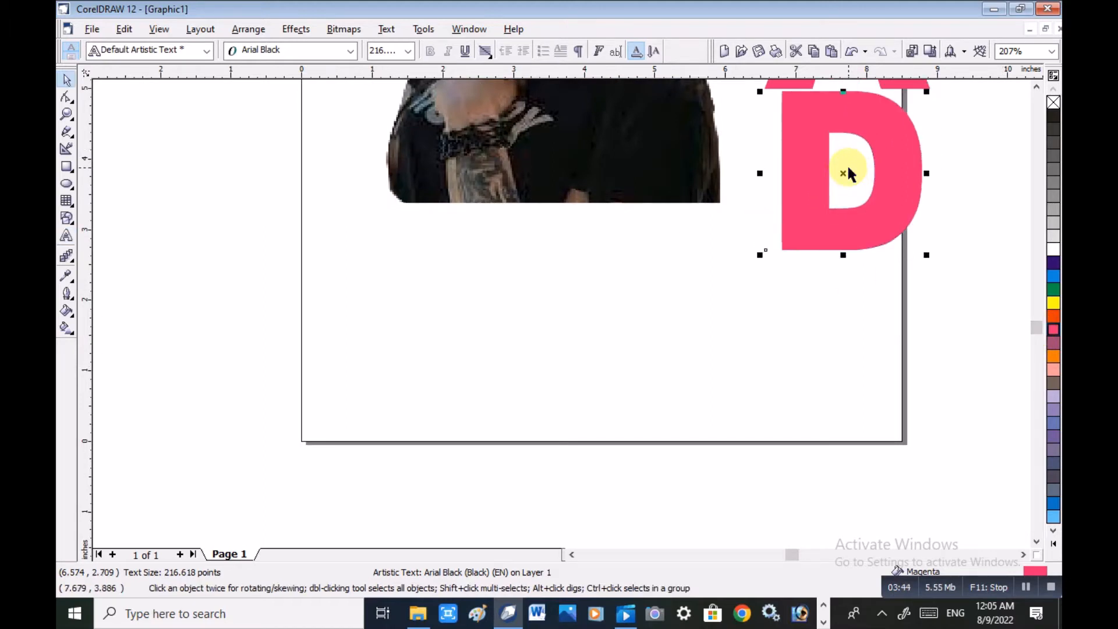
{"action": "key", "text": "Down"}
{"action": "key", "text": "Down"}
{"action": "key", "text": "Down"}
{"action": "key", "text": "Down"}
{"action": "key", "text": "Down"}
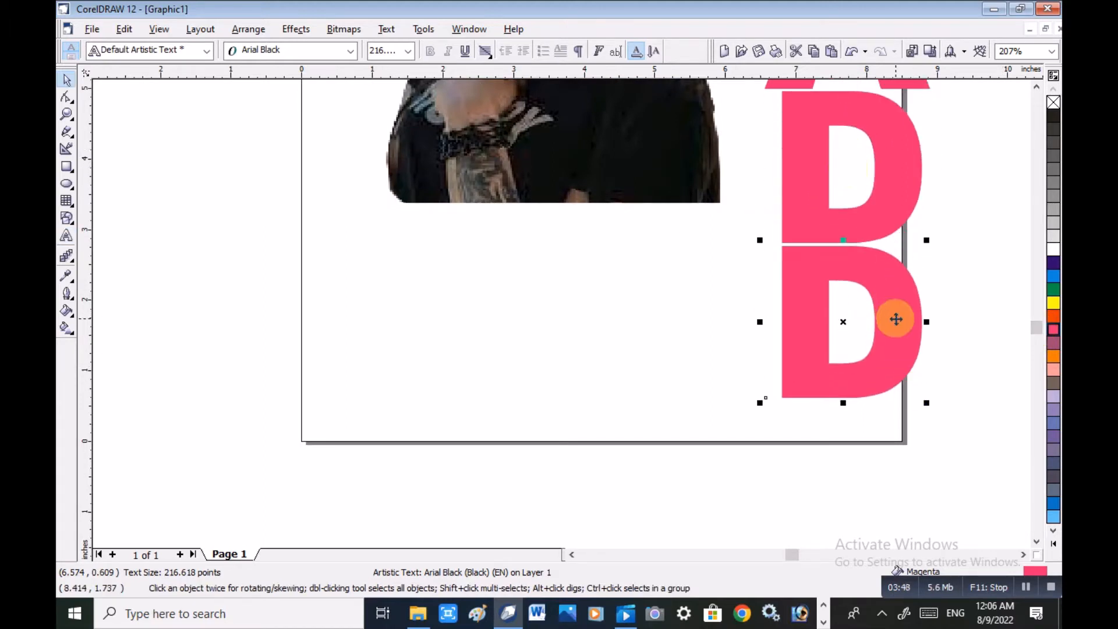
Step: Change the lower copy of the D to the letter Y, completing the vertical word LADY
{"action": "key", "text": "F8"}
{"action": "left_click_drag", "start_coordinate": [924, 317], "coordinate": [820, 314]}
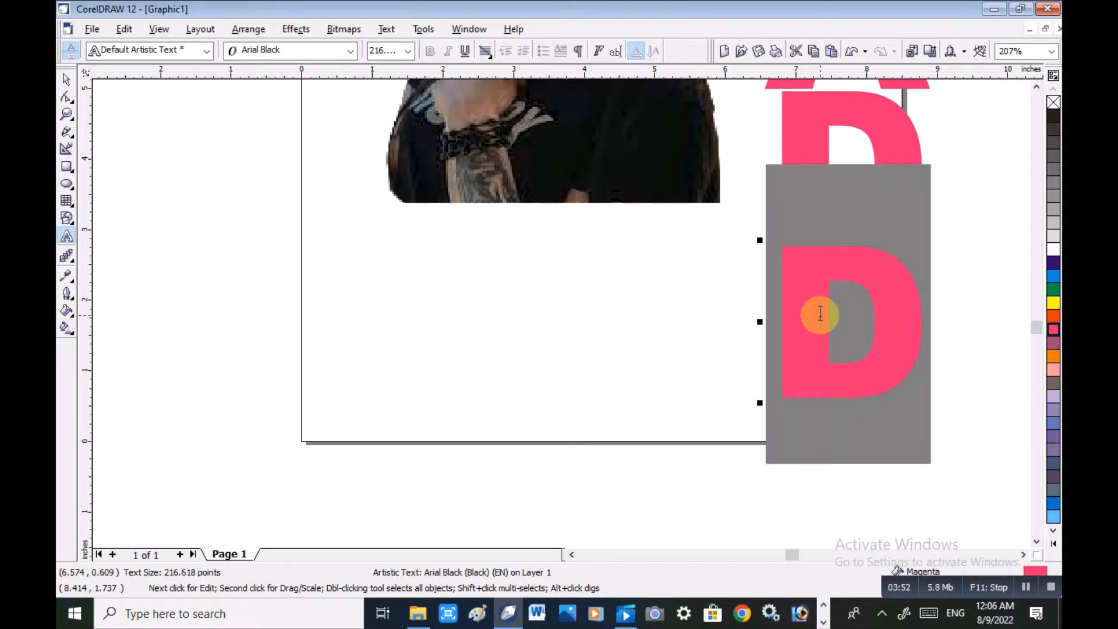
{"action": "type", "text": "Y"}
{"action": "scroll", "coordinate": [839, 282], "scroll_direction": "up", "scroll_amount": 1}
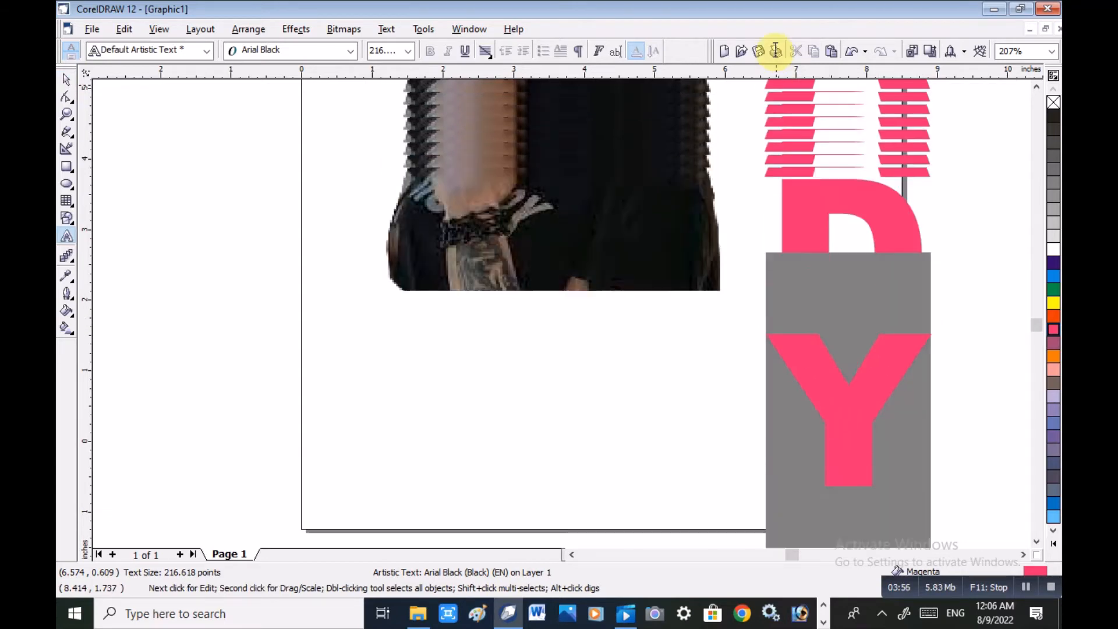
{"action": "left_click_drag", "start_coordinate": [776, 50], "coordinate": [926, 442]}
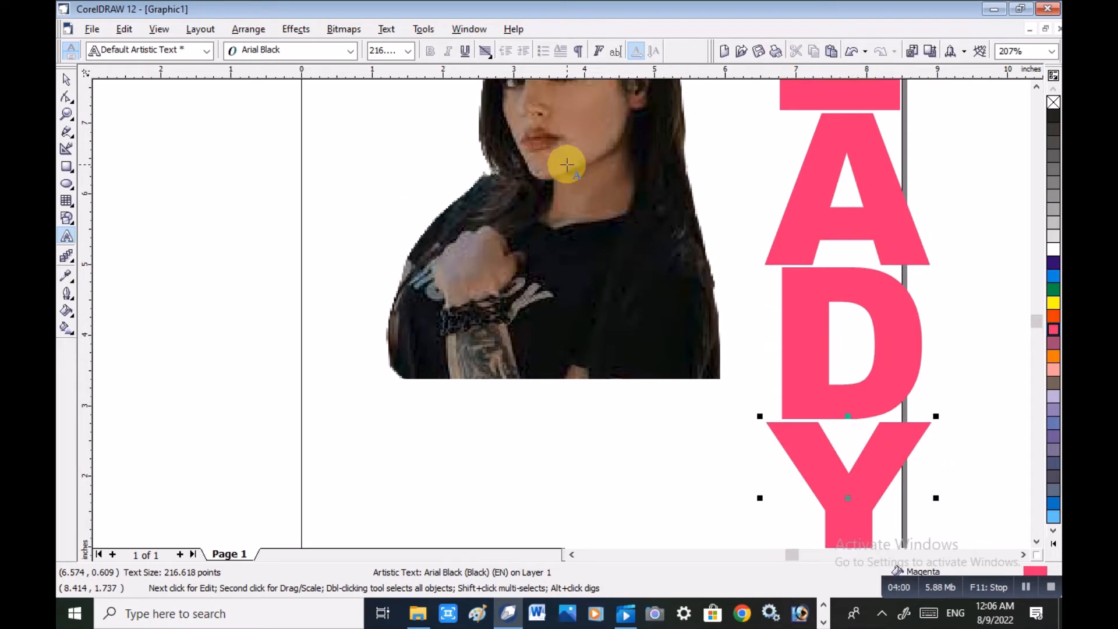
Step: Scale down all four letters of LADY together and place the word beside the portrait, inside the page
{"action": "left_click", "coordinate": [65, 82]}
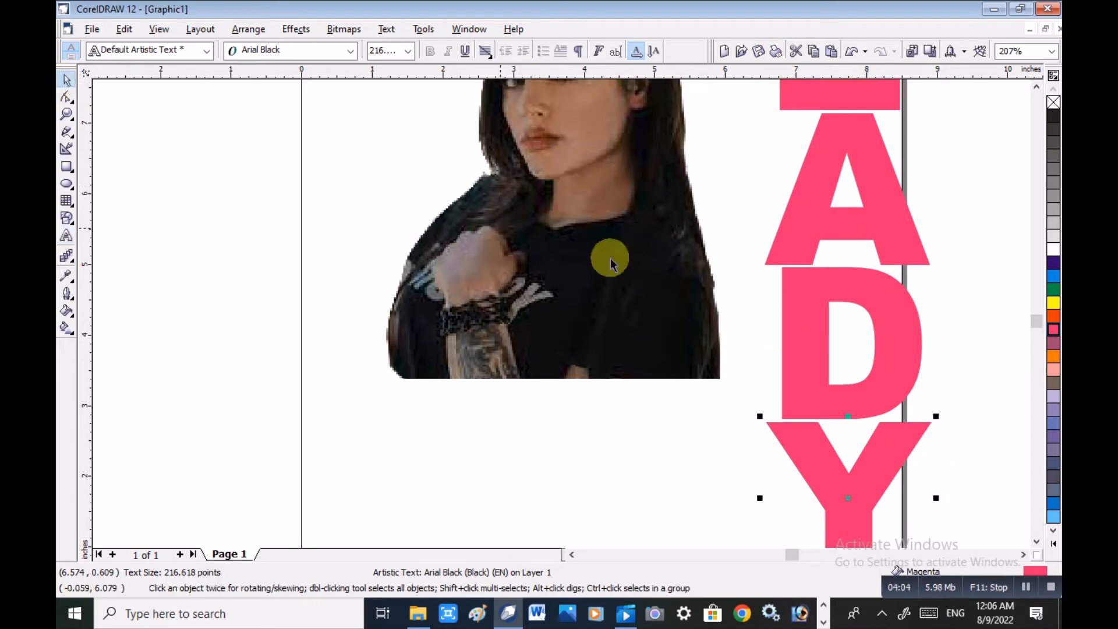
{"action": "left_click", "coordinate": [891, 356], "text": "shift"}
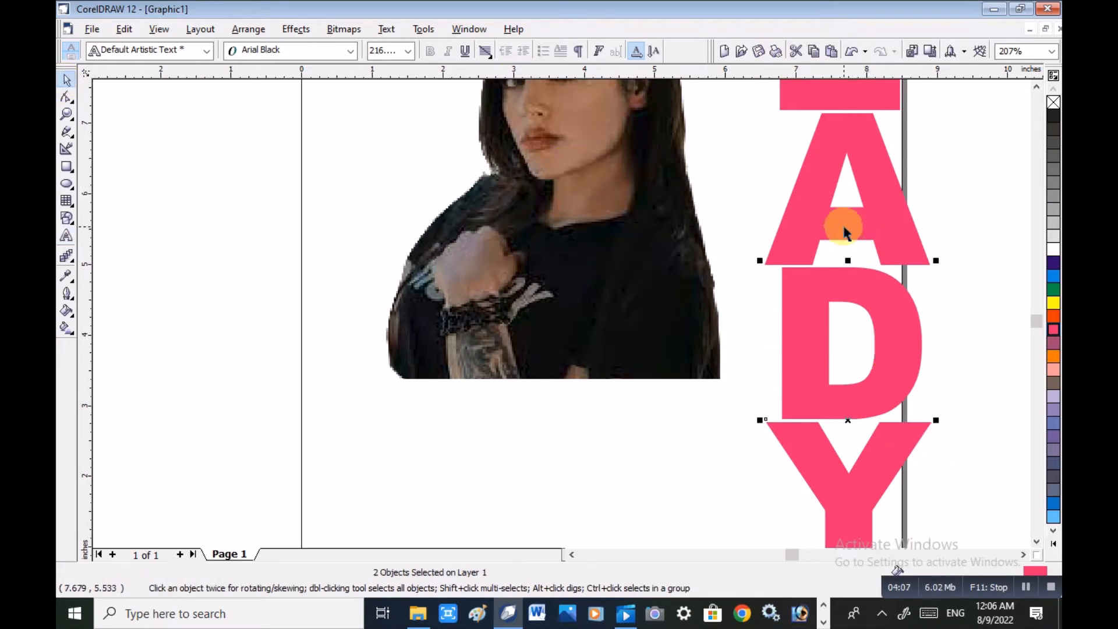
{"action": "left_click", "coordinate": [884, 451], "text": "shift"}
{"action": "left_click", "coordinate": [813, 186], "text": "shift"}
{"action": "left_click", "coordinate": [874, 474]}
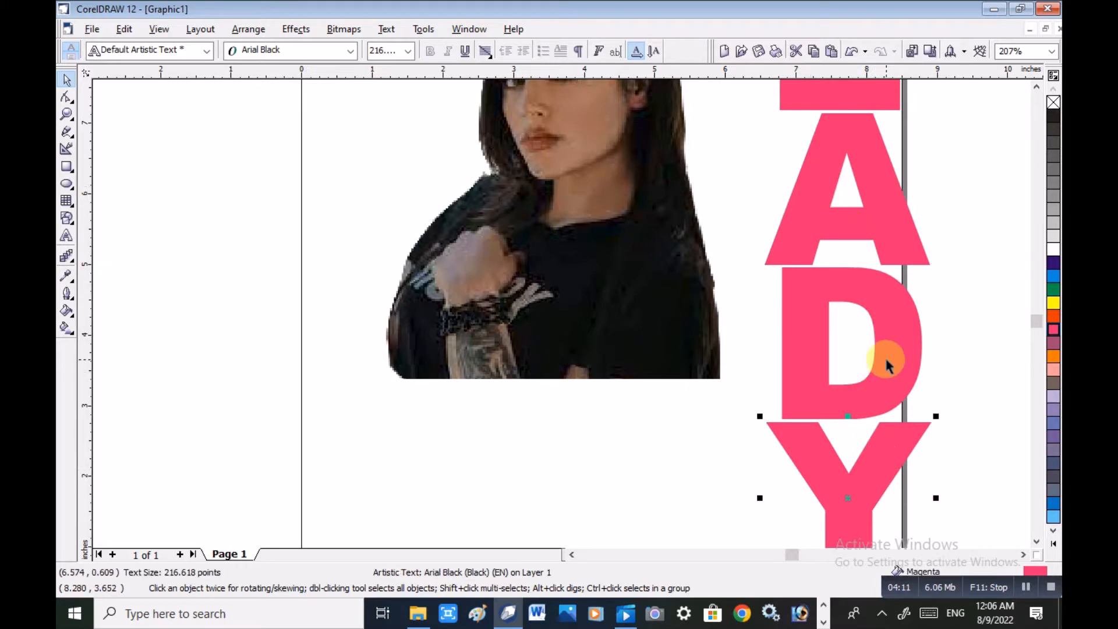
{"action": "left_click", "coordinate": [886, 355], "text": "shift"}
{"action": "left_click", "coordinate": [890, 226], "text": "shift"}
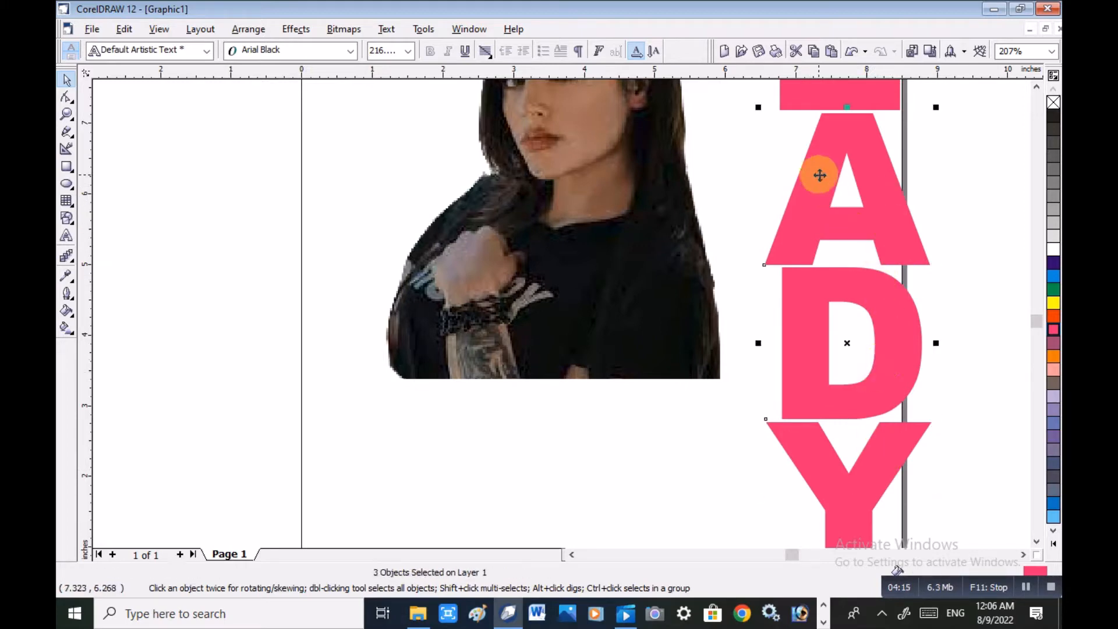
{"action": "left_click", "coordinate": [865, 104], "text": "shift"}
{"action": "left_click", "coordinate": [855, 147], "text": "shift"}
{"action": "scroll", "coordinate": [855, 147], "scroll_direction": "down", "scroll_amount": 2}
{"action": "left_click", "coordinate": [856, 152]}
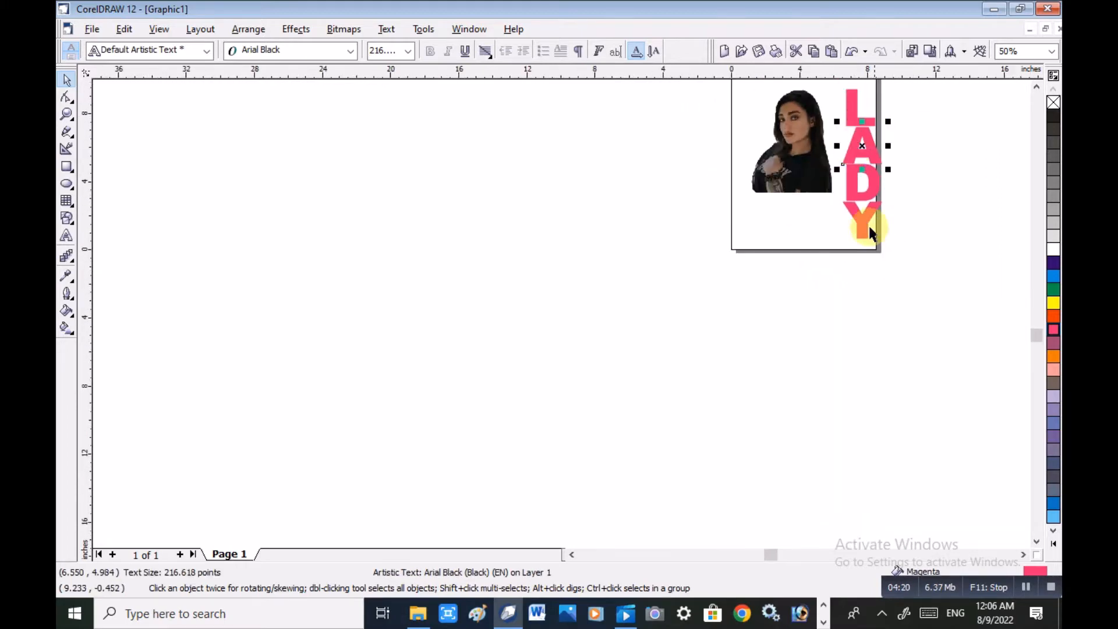
{"action": "left_click", "coordinate": [876, 192], "text": "shift"}
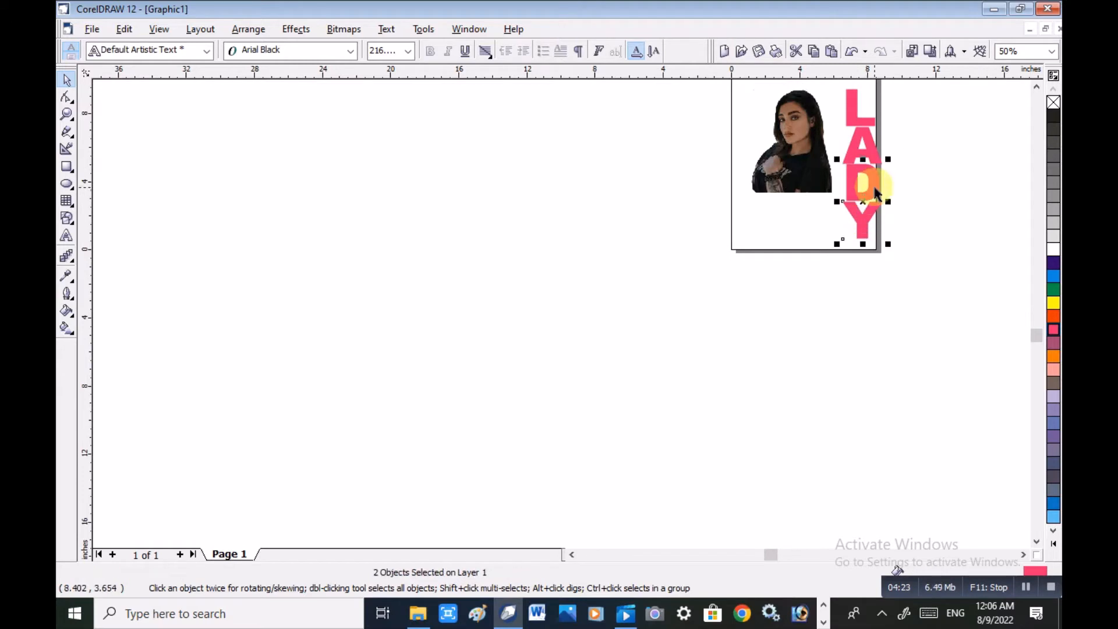
{"action": "left_click", "coordinate": [855, 134], "text": "shift"}
{"action": "left_click", "coordinate": [850, 105], "text": "shift"}
{"action": "left_click_drag", "start_coordinate": [888, 244], "coordinate": [867, 167]}
{"action": "left_click_drag", "start_coordinate": [852, 127], "coordinate": [851, 145]}
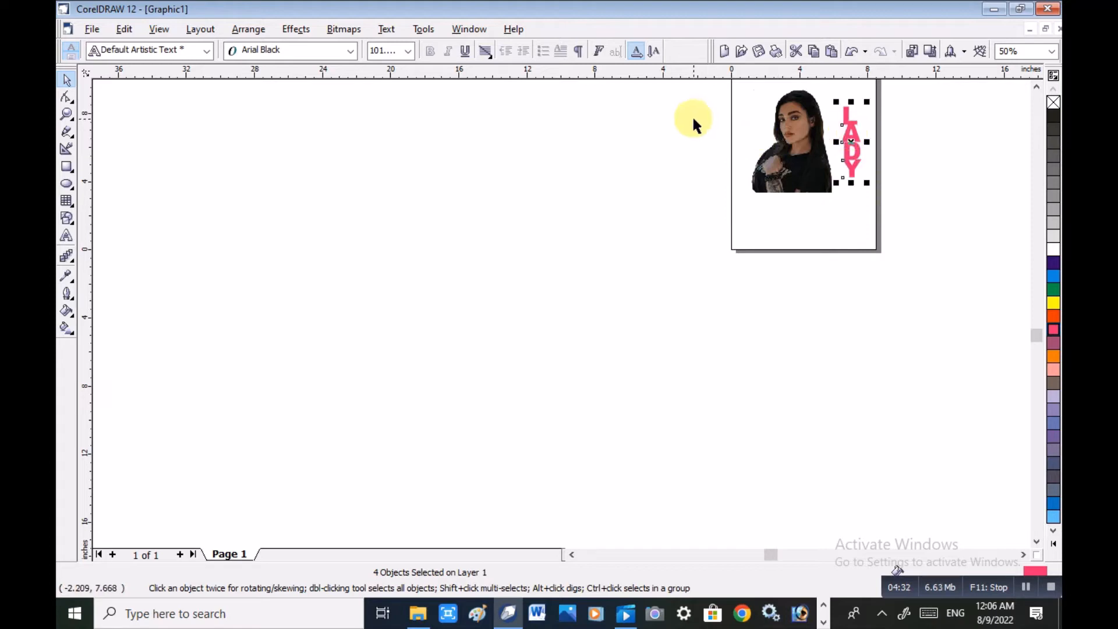
Step: Move the word LADY over the portrait's hair and shoulder side and enlarge it to span the portrait's full height
{"action": "left_click", "coordinate": [66, 115]}
{"action": "left_click_drag", "start_coordinate": [750, 95], "coordinate": [865, 208]}
{"action": "left_click", "coordinate": [67, 79]}
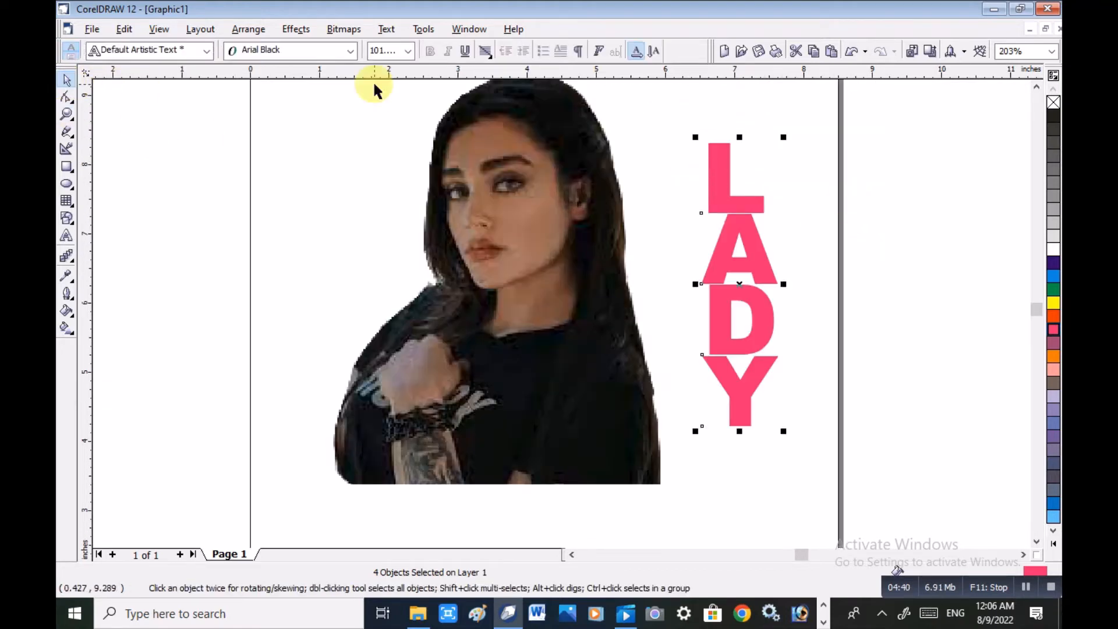
{"action": "left_click_drag", "start_coordinate": [1040, 306], "coordinate": [1039, 305]}
{"action": "left_click_drag", "start_coordinate": [742, 307], "coordinate": [552, 237]}
{"action": "left_click_drag", "start_coordinate": [600, 385], "coordinate": [729, 509]}
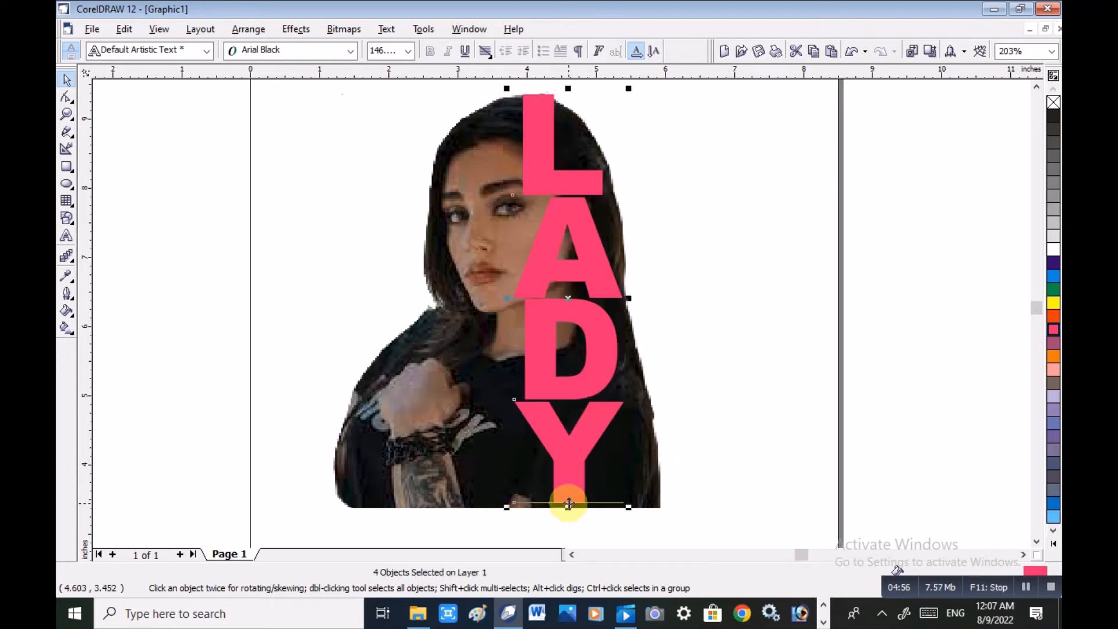
{"action": "mouse_move", "coordinate": [568, 510]}
{"action": "left_mouse_down"}
{"action": "mouse_move", "coordinate": [564, 380]}
{"action": "mouse_move", "coordinate": [572, 512]}
{"action": "left_mouse_up"}
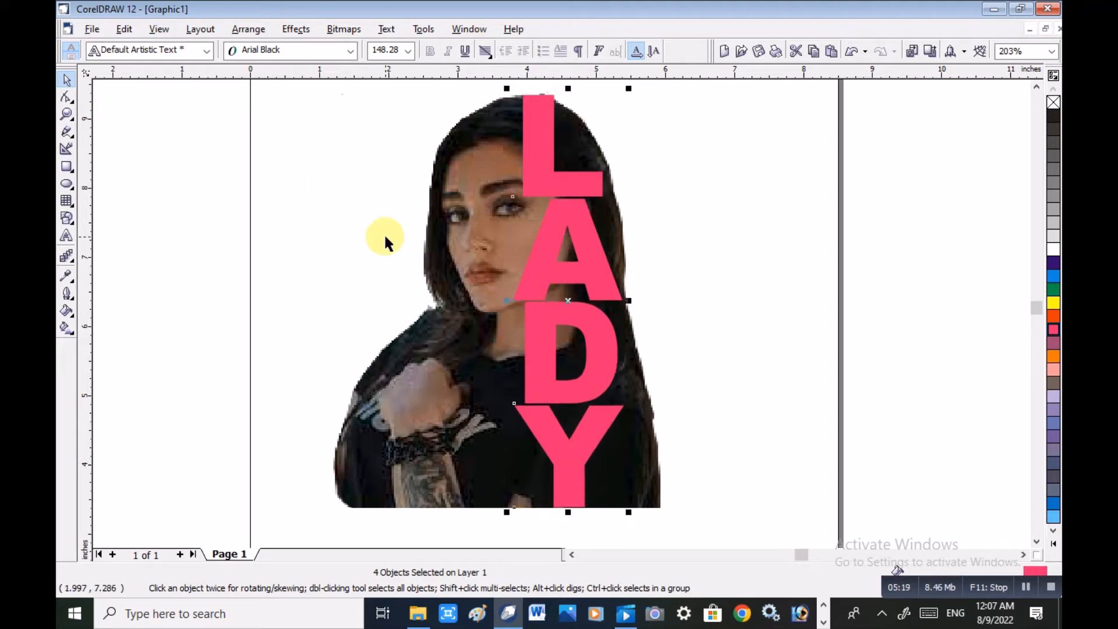
Step: Give the four letters a 5-point outline with the nib at 40% stretch and a 45° angle
{"action": "left_click", "coordinate": [69, 296]}
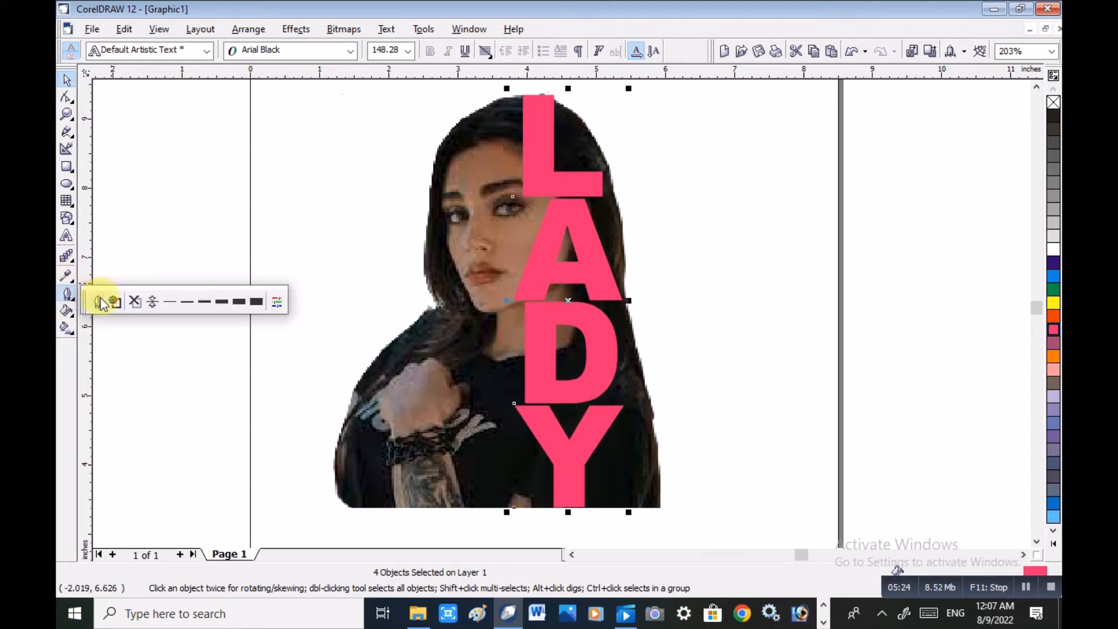
{"action": "left_click", "coordinate": [100, 298]}
{"action": "left_click", "coordinate": [469, 224]}
{"action": "left_click", "coordinate": [447, 223]}
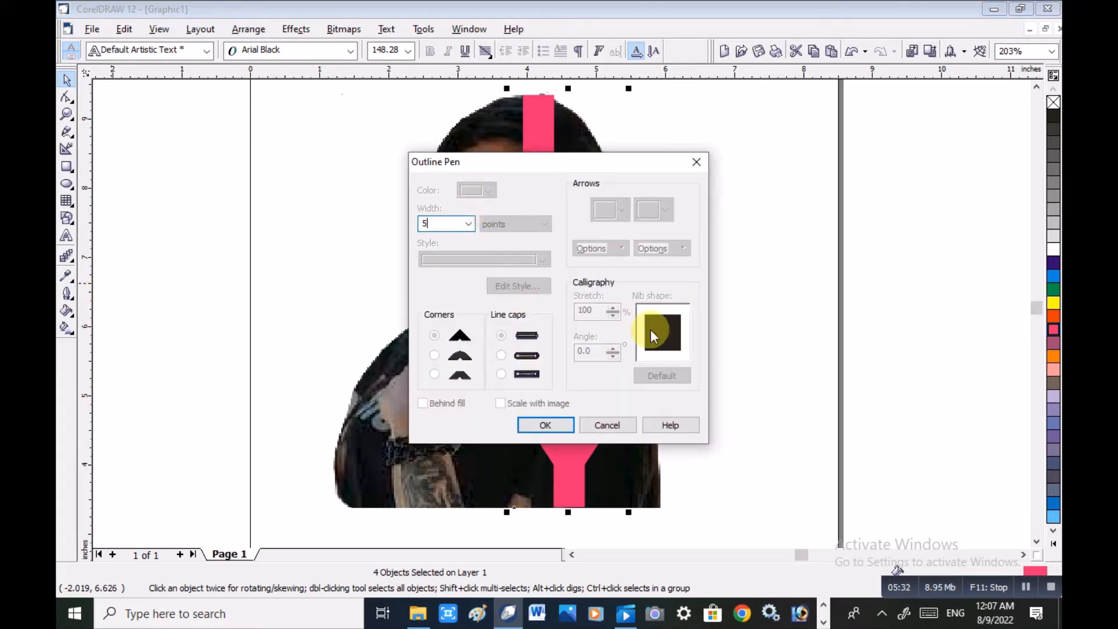
{"action": "left_click", "coordinate": [469, 223]}
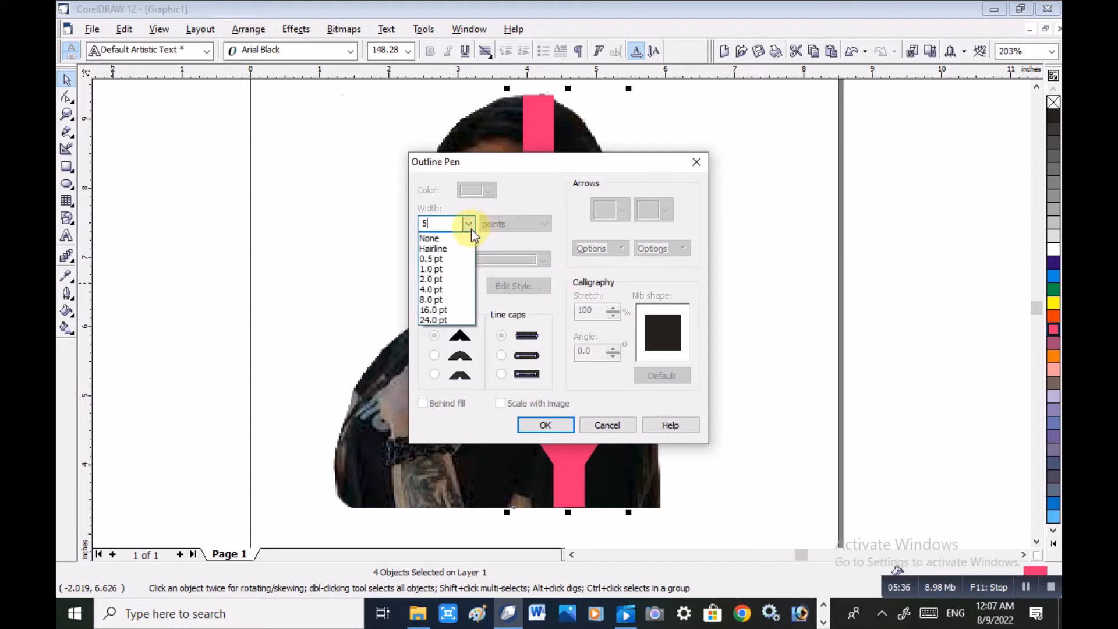
{"action": "left_click", "coordinate": [452, 295]}
{"action": "type", "text": "5"}
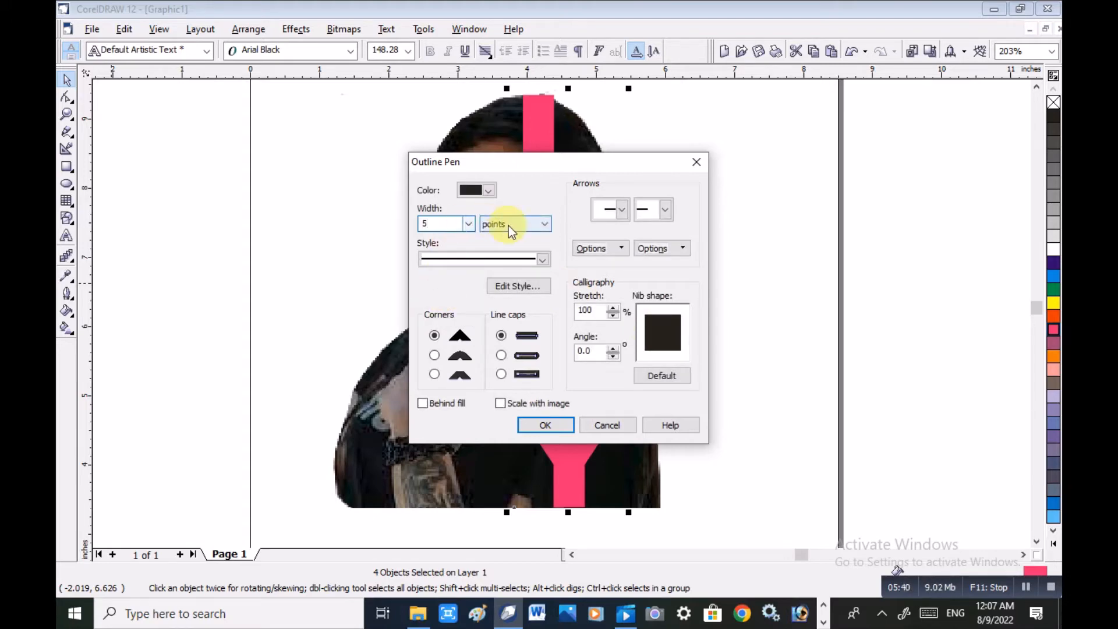
{"action": "left_click_drag", "start_coordinate": [686, 320], "coordinate": [671, 326]}
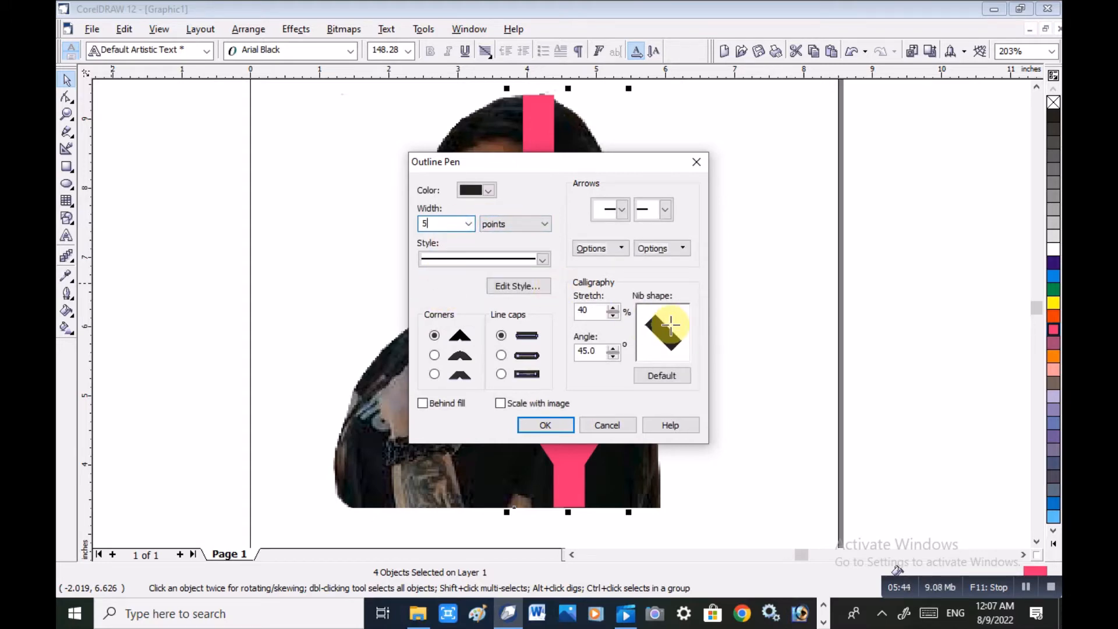
{"action": "key", "text": "Return"}
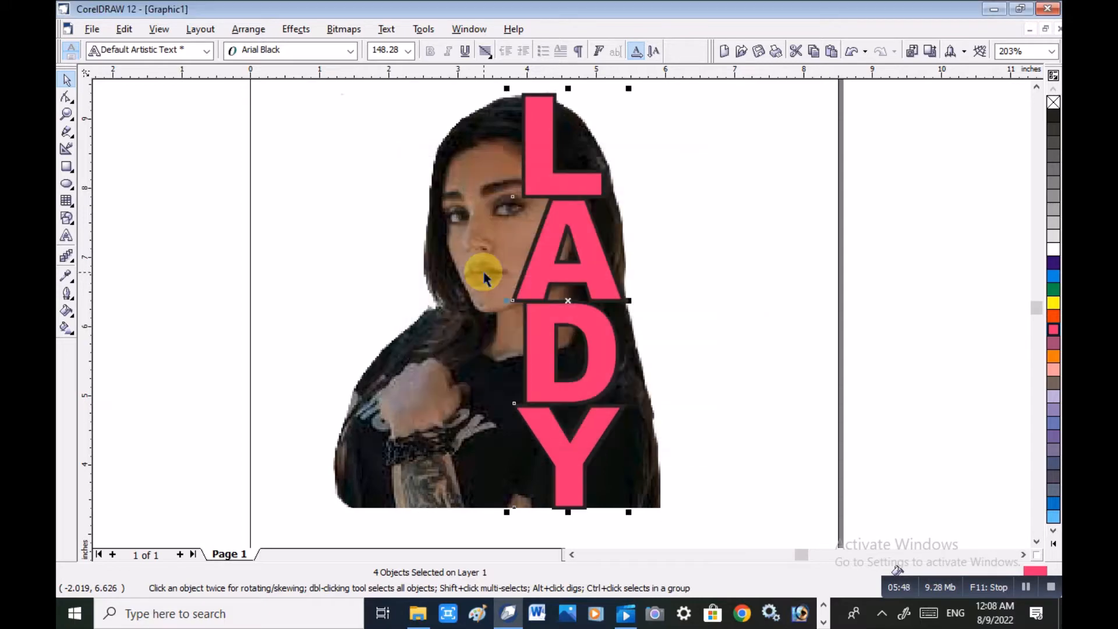
Step: Set the outline colour of the four letters to white, keeping the magenta fill
{"action": "left_click", "coordinate": [1053, 250]}
{"action": "left_click", "coordinate": [1054, 330]}
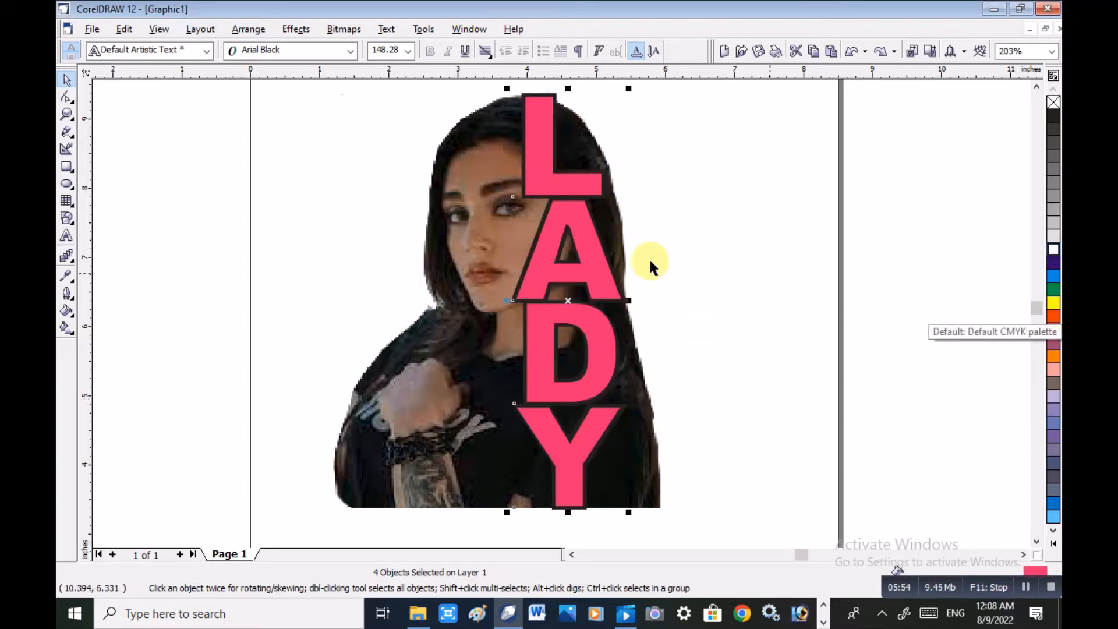
{"action": "left_click", "coordinate": [67, 297]}
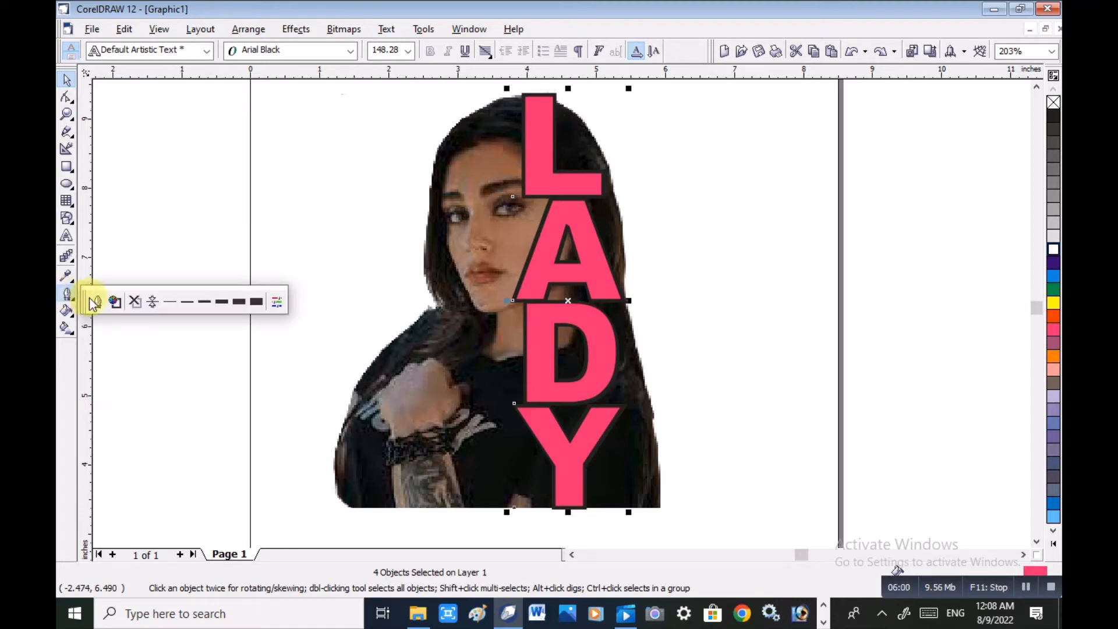
{"action": "left_click", "coordinate": [115, 302]}
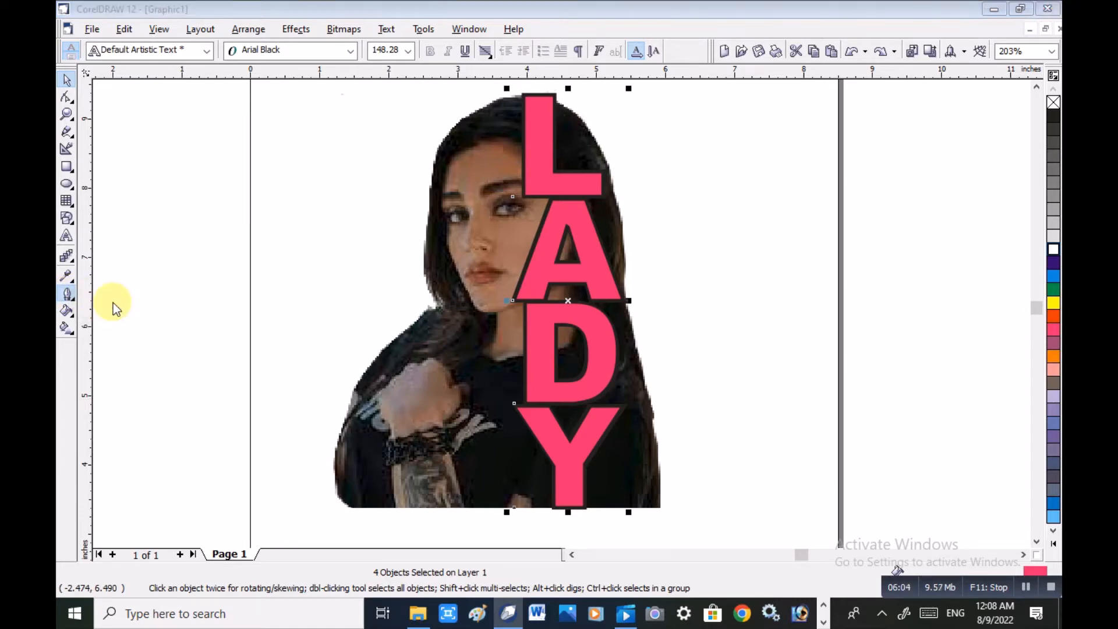
{"action": "left_click", "coordinate": [573, 432]}
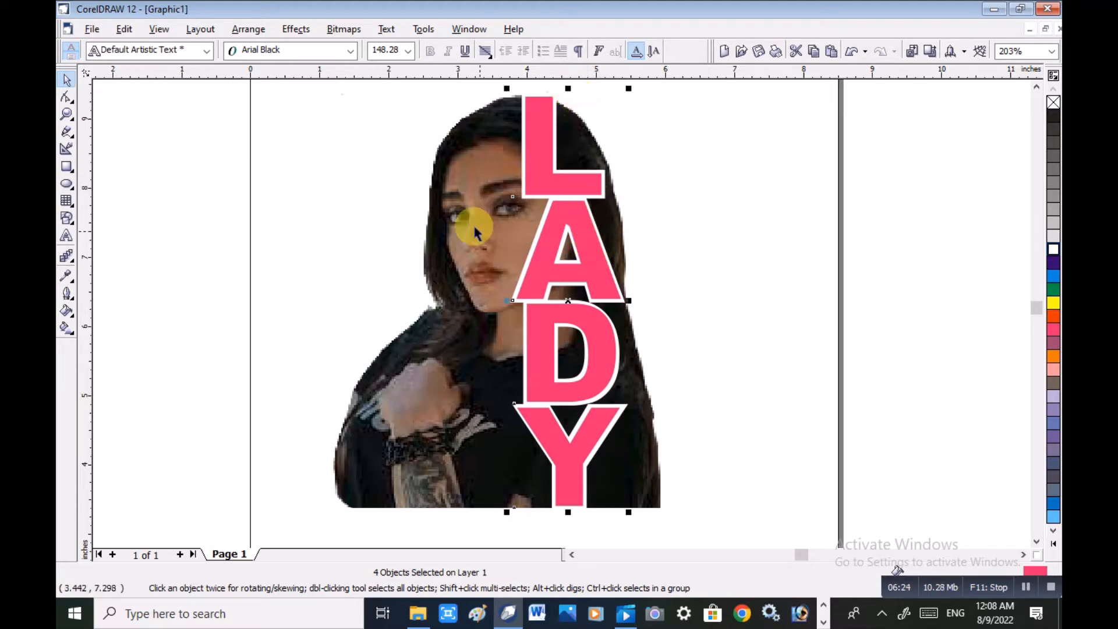
Step: Copy the portrait, paste it in place, and order the pasted copy behind the letters LADY
{"action": "left_click", "coordinate": [475, 269]}
{"action": "right_click", "coordinate": [445, 326]}
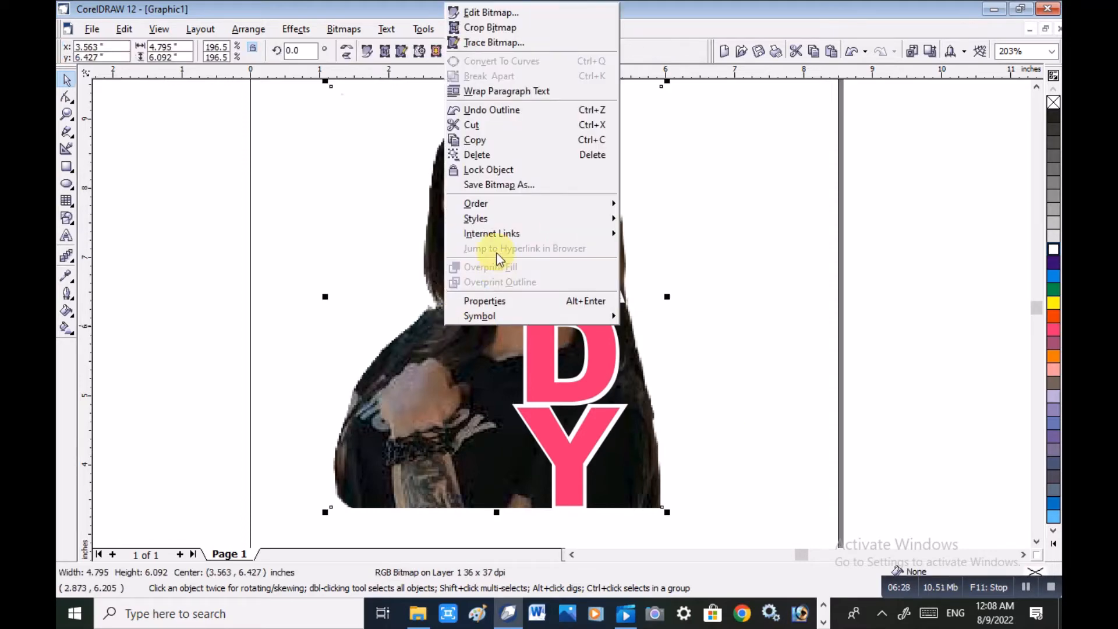
{"action": "left_click", "coordinate": [523, 149]}
{"action": "right_click", "coordinate": [860, 313]}
{"action": "left_click", "coordinate": [885, 401]}
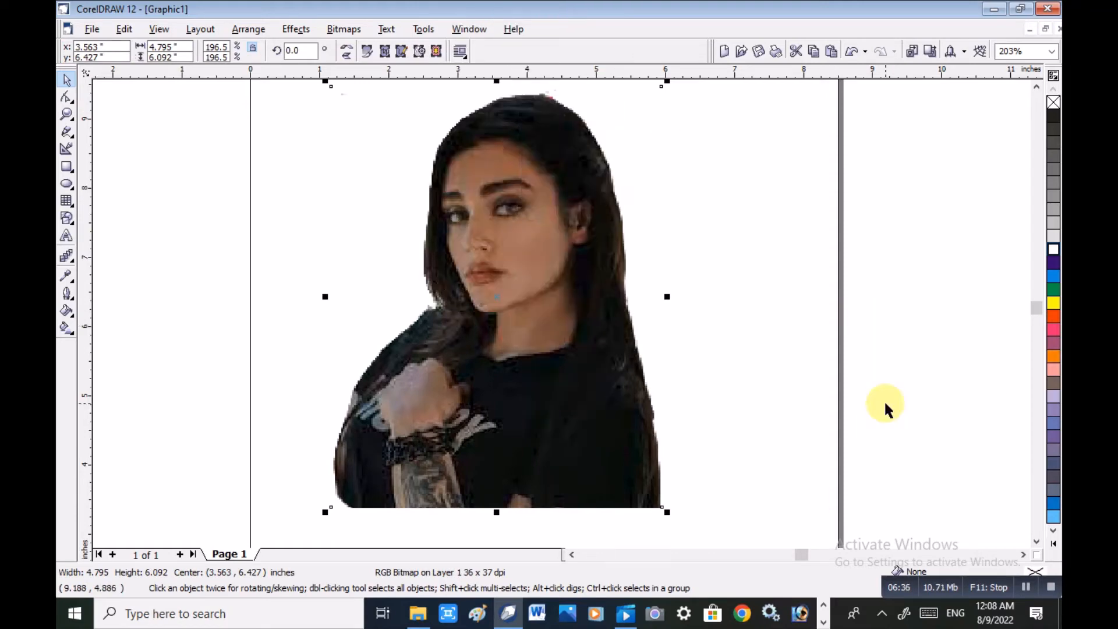
{"action": "right_click", "coordinate": [506, 336]}
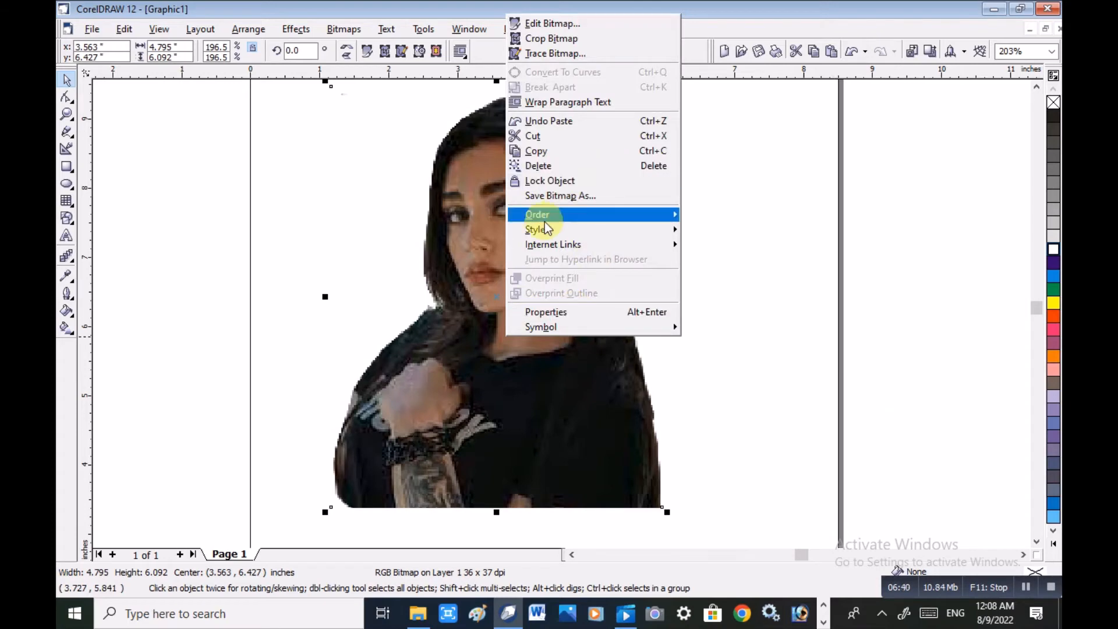
{"action": "mouse_move", "coordinate": [622, 220]}
{"action": "left_click", "coordinate": [737, 131]}
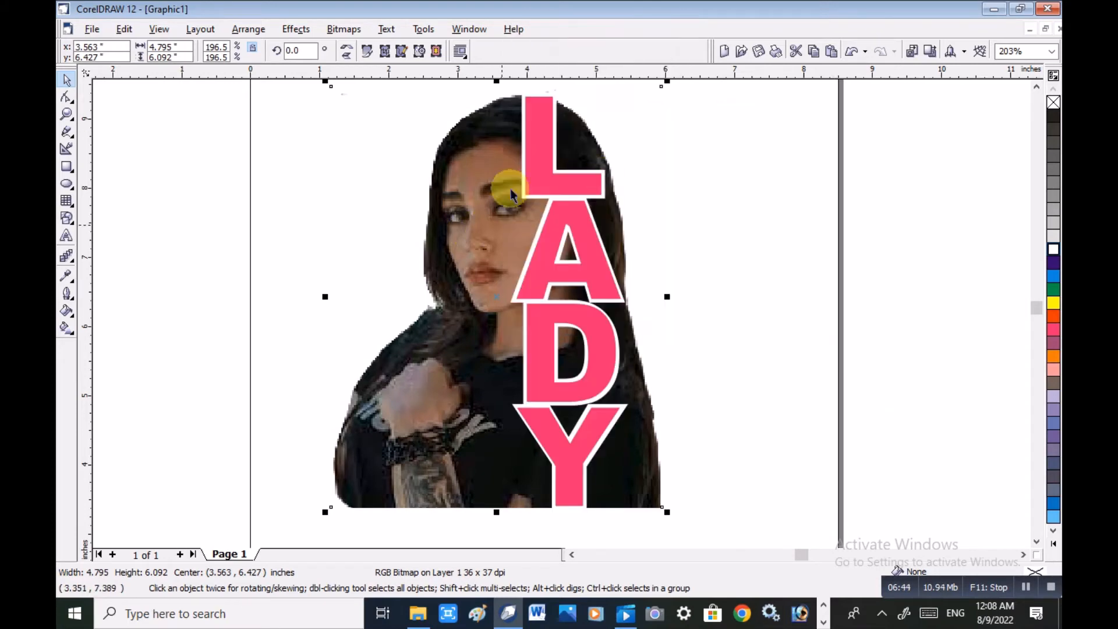
Step: Try to PowerClip the portrait copy into the letter A alone, and undo it
{"action": "left_click", "coordinate": [296, 29]}
{"action": "mouse_move", "coordinate": [354, 207]}
{"action": "left_click", "coordinate": [430, 208]}
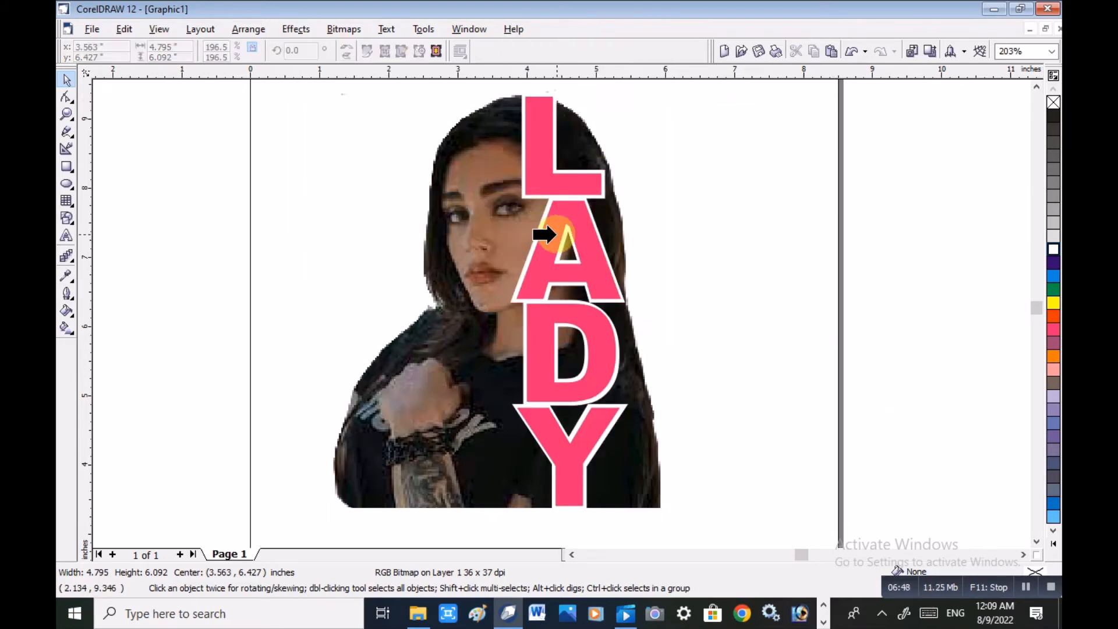
{"action": "left_click", "coordinate": [574, 239]}
{"action": "key", "text": "ctrl+z"}
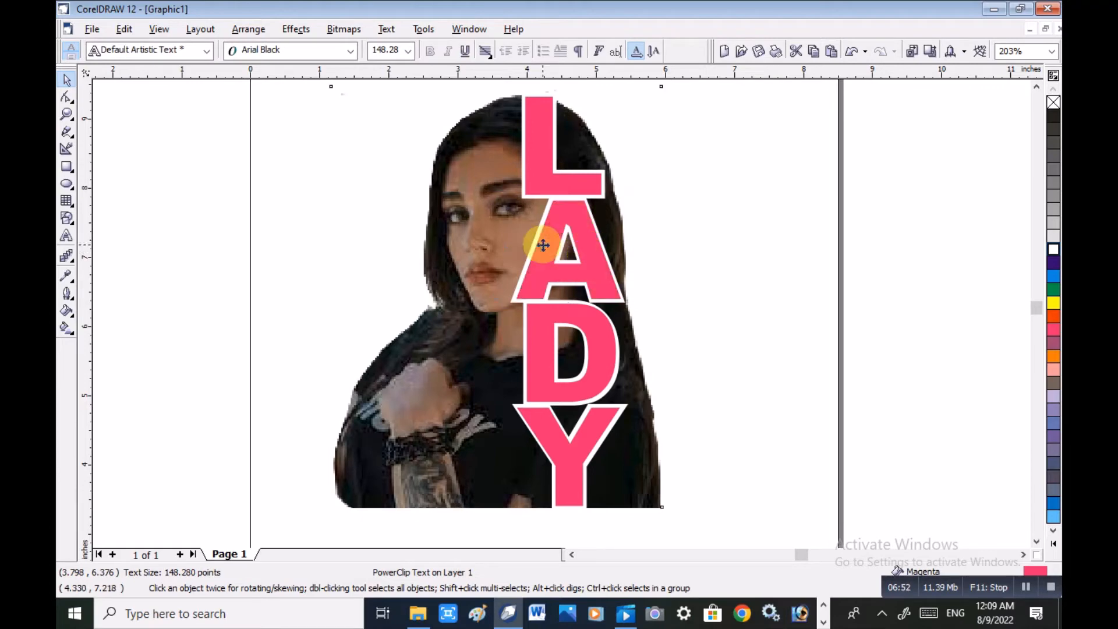
Step: Select the letters L, A, D and Y and group them
{"action": "left_click", "coordinate": [565, 249]}
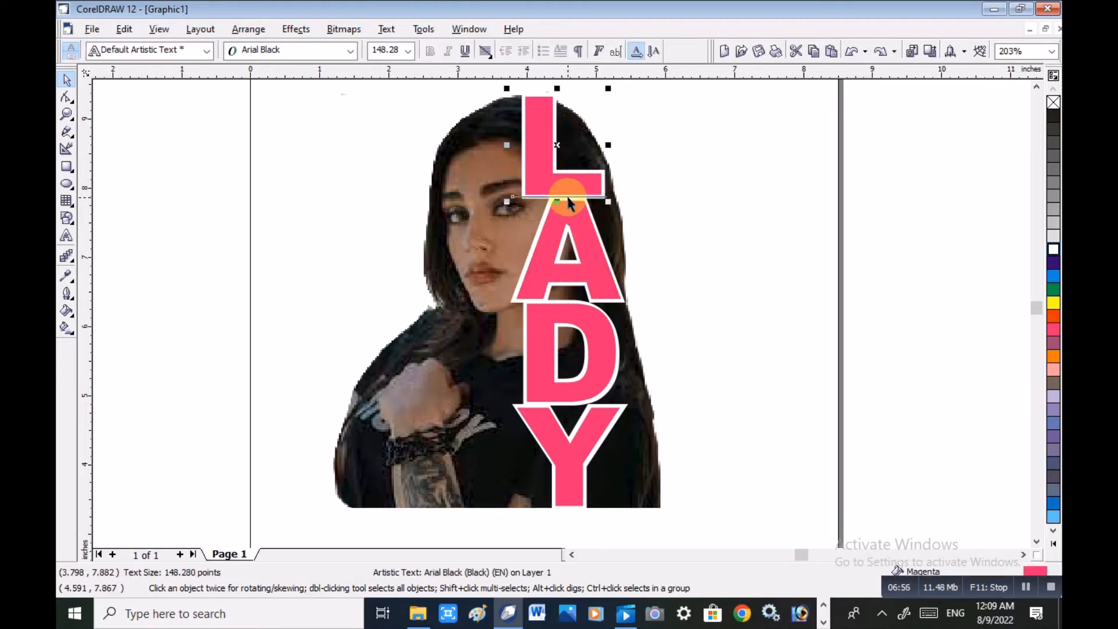
{"action": "left_click", "coordinate": [577, 240], "text": "shift"}
{"action": "left_click", "coordinate": [579, 336], "text": "shift"}
{"action": "left_click", "coordinate": [605, 448], "text": "shift"}
{"action": "right_click", "coordinate": [584, 453]}
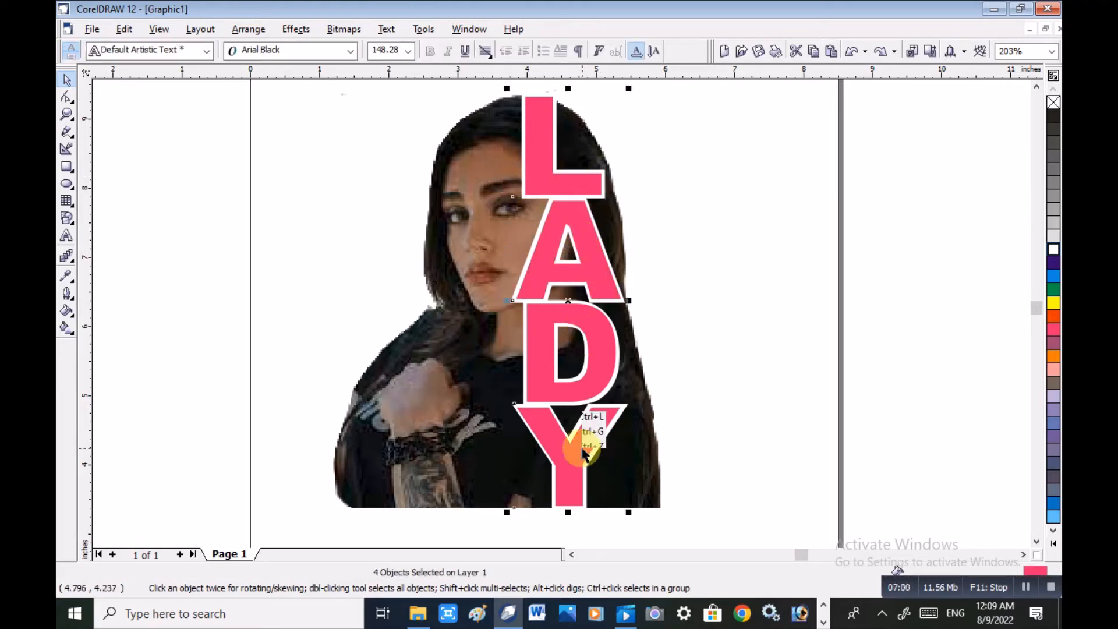
{"action": "left_click", "coordinate": [611, 247]}
Step: Place the portrait copy inside the grouped LADY letters with PowerClip
{"action": "left_click", "coordinate": [474, 217]}
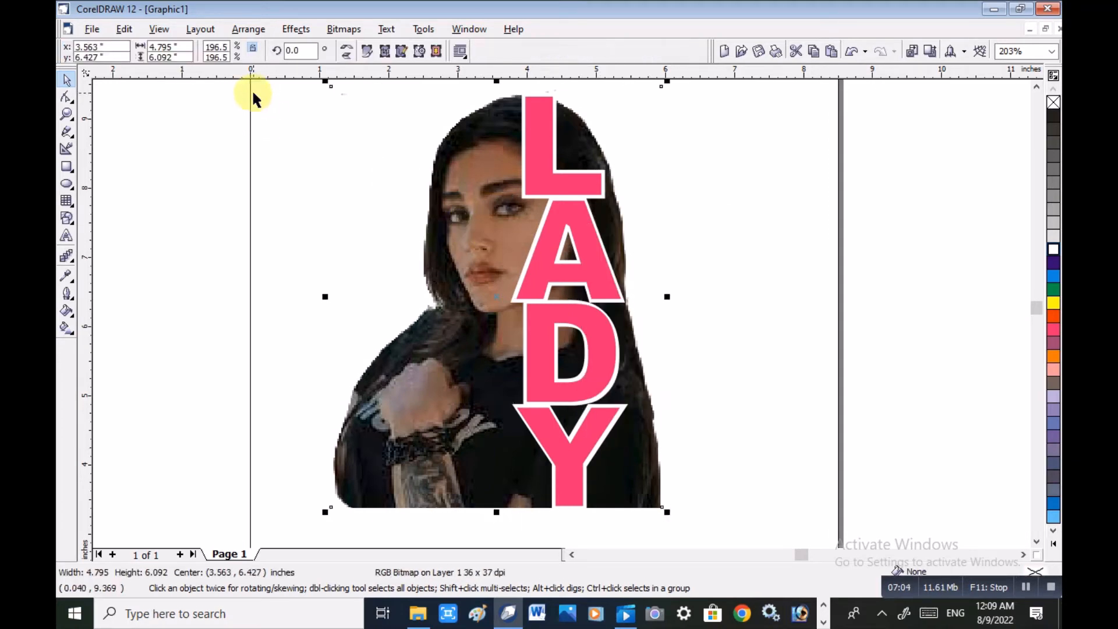
{"action": "left_click", "coordinate": [296, 29]}
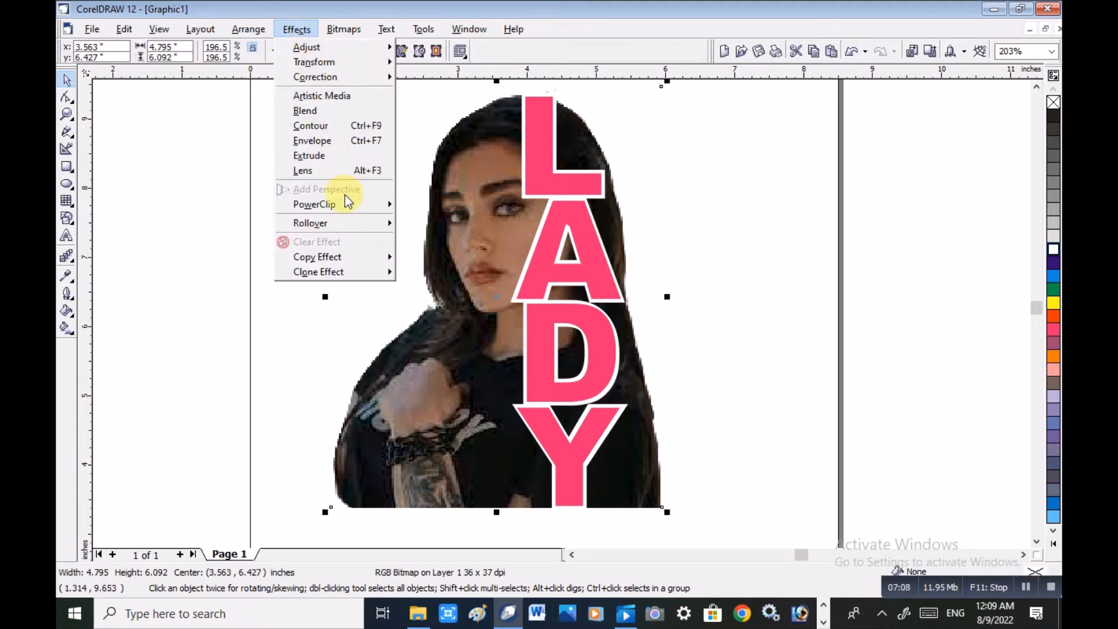
{"action": "left_click", "coordinate": [437, 205]}
{"action": "left_click", "coordinate": [554, 244]}
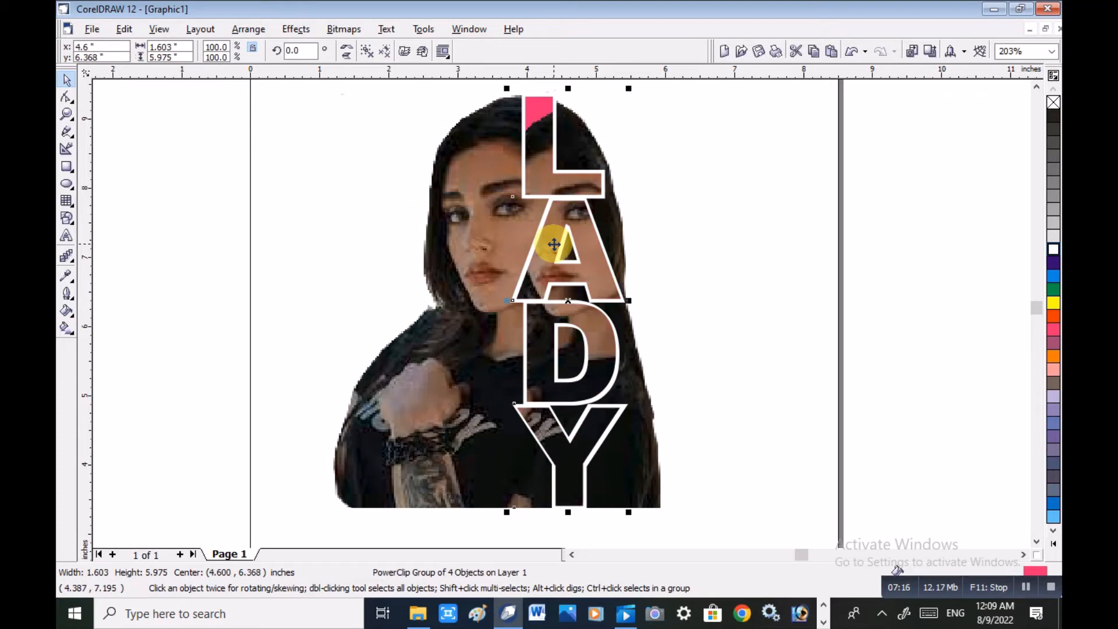
Step: Edit the PowerClip contents, shift the clipped portrait to about X 3.6, Y 6.368 inches to match the portrait behind, and finish editing
{"action": "right_click", "coordinate": [554, 244]}
{"action": "left_click", "coordinate": [579, 265]}
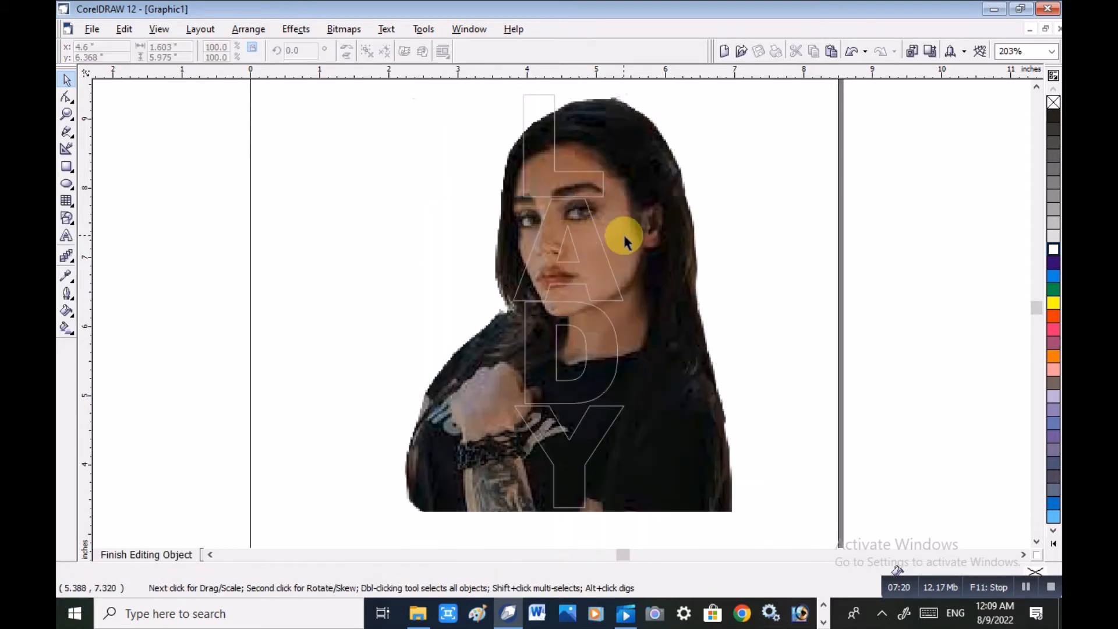
{"action": "left_click", "coordinate": [559, 240]}
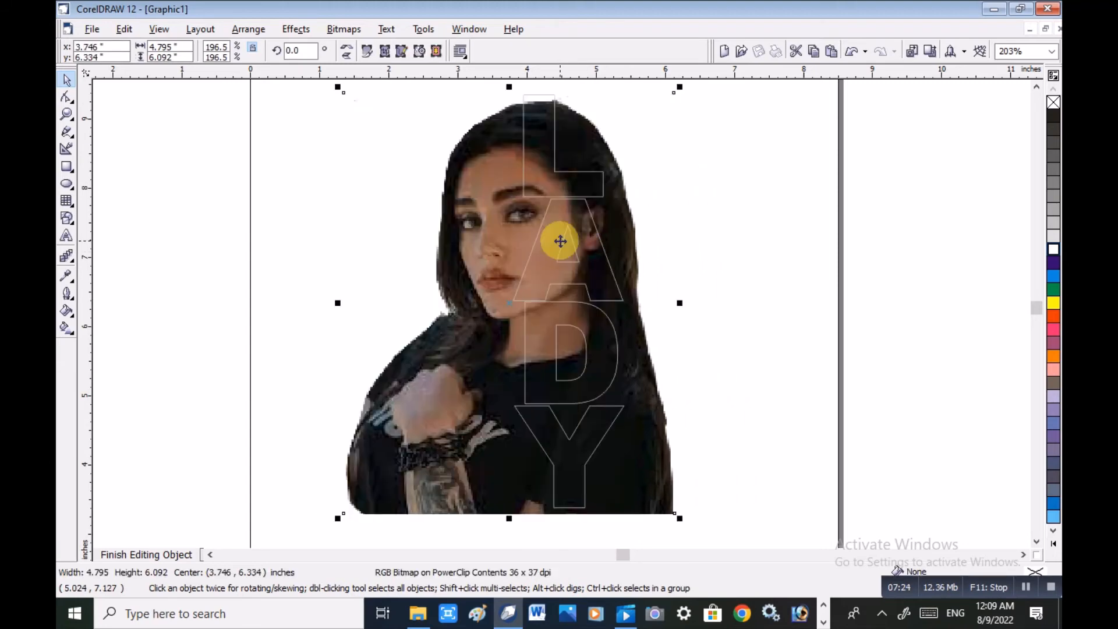
{"action": "key", "text": "Left"}
{"action": "key", "text": "Left"}
{"action": "key", "text": "Left"}
{"action": "key", "text": "Left"}
{"action": "key", "text": "Left"}
{"action": "key", "text": "Left"}
{"action": "key", "text": "Left"}
{"action": "key", "text": "Left"}
{"action": "key", "text": "Left"}
{"action": "key", "text": "Left"}
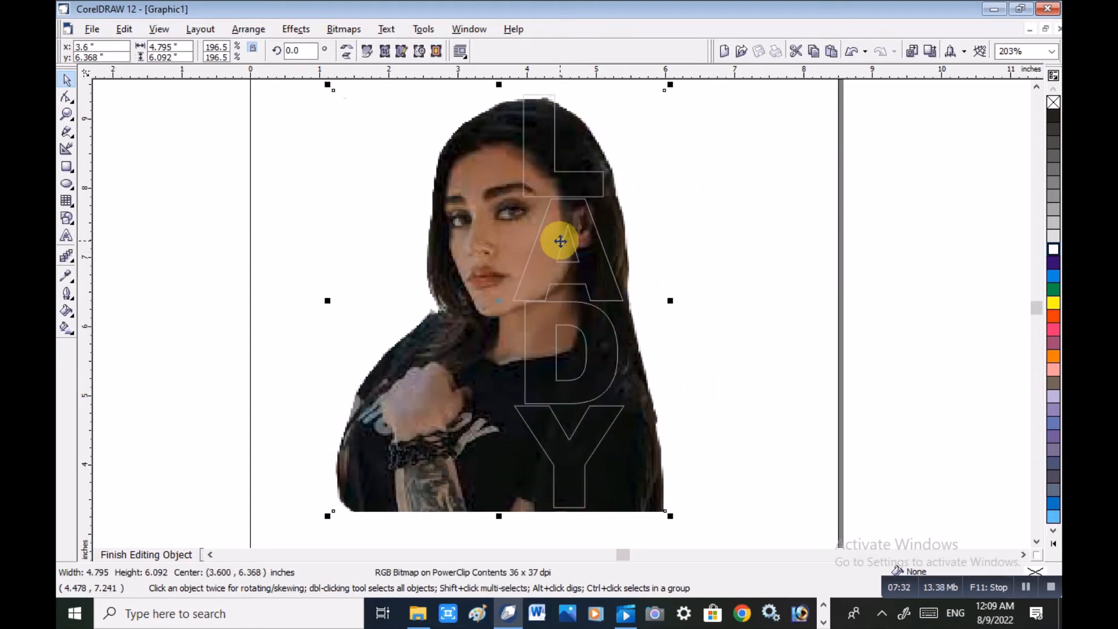
{"action": "right_click", "coordinate": [560, 241]}
{"action": "left_click", "coordinate": [576, 293]}
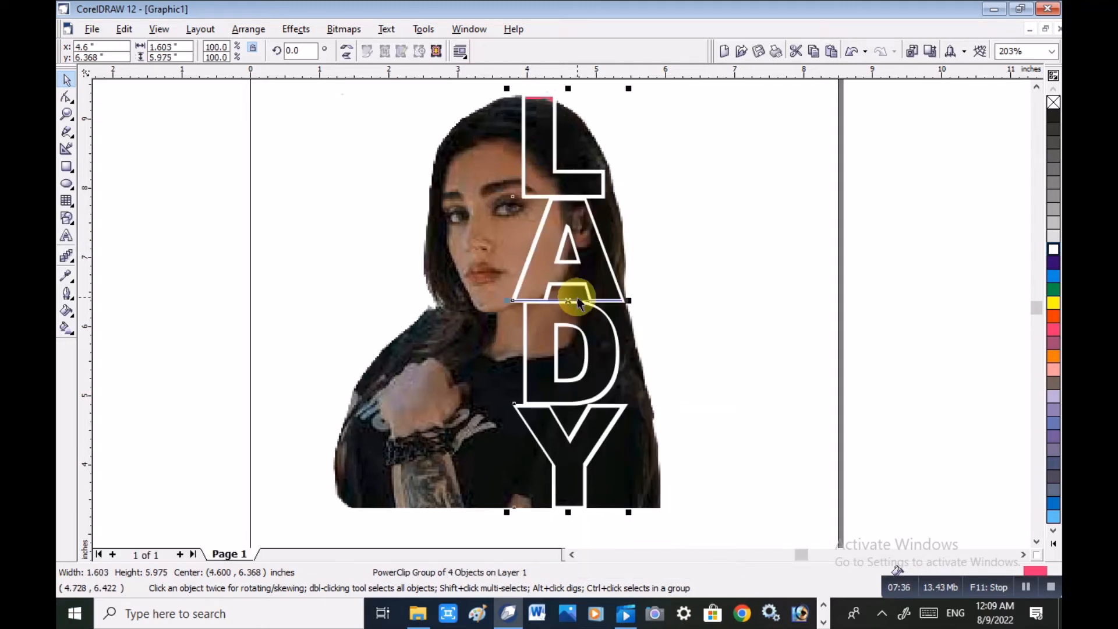
Step: Edit the PowerClip contents, move the clipped portrait to about X 3.588, Y 6.445 inches, and finish editing
{"action": "right_click", "coordinate": [592, 273]}
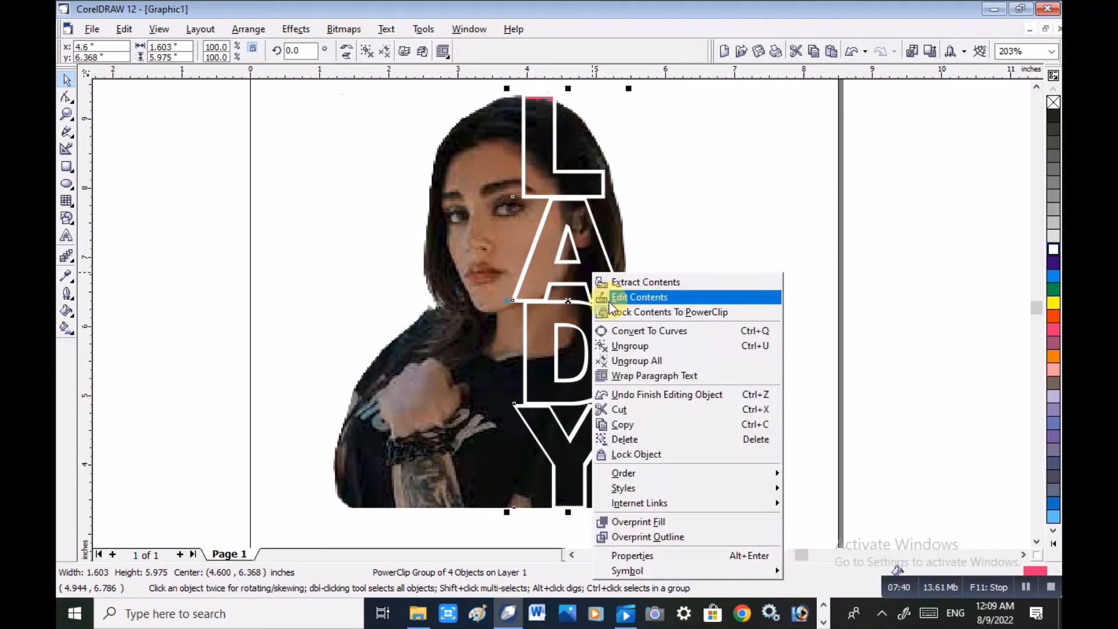
{"action": "left_click", "coordinate": [611, 299]}
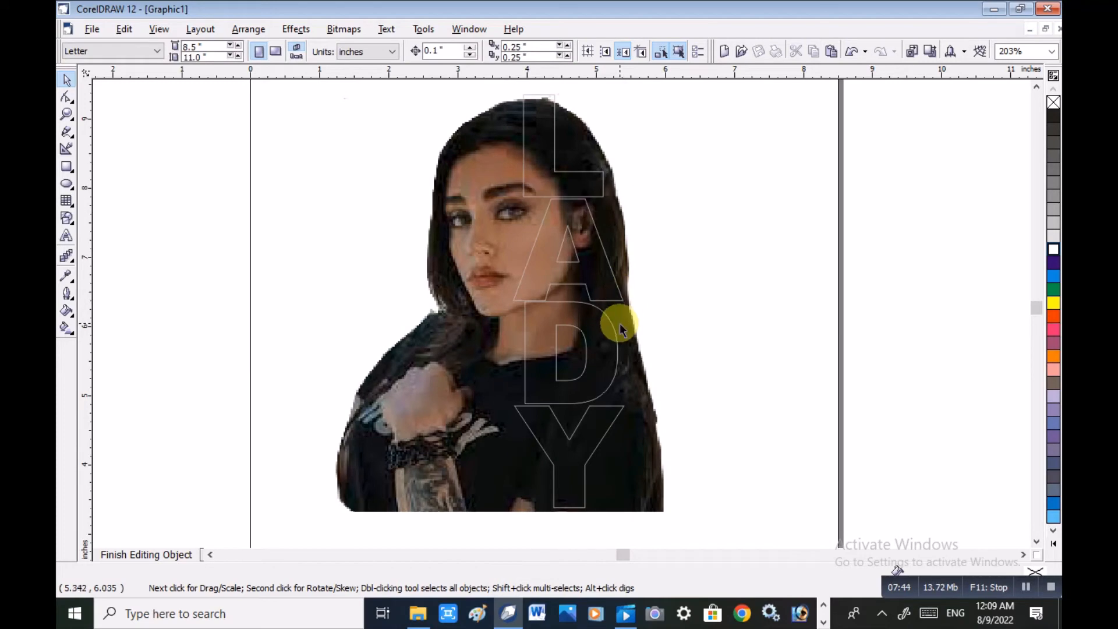
{"action": "left_click_drag", "start_coordinate": [619, 323], "coordinate": [619, 321]}
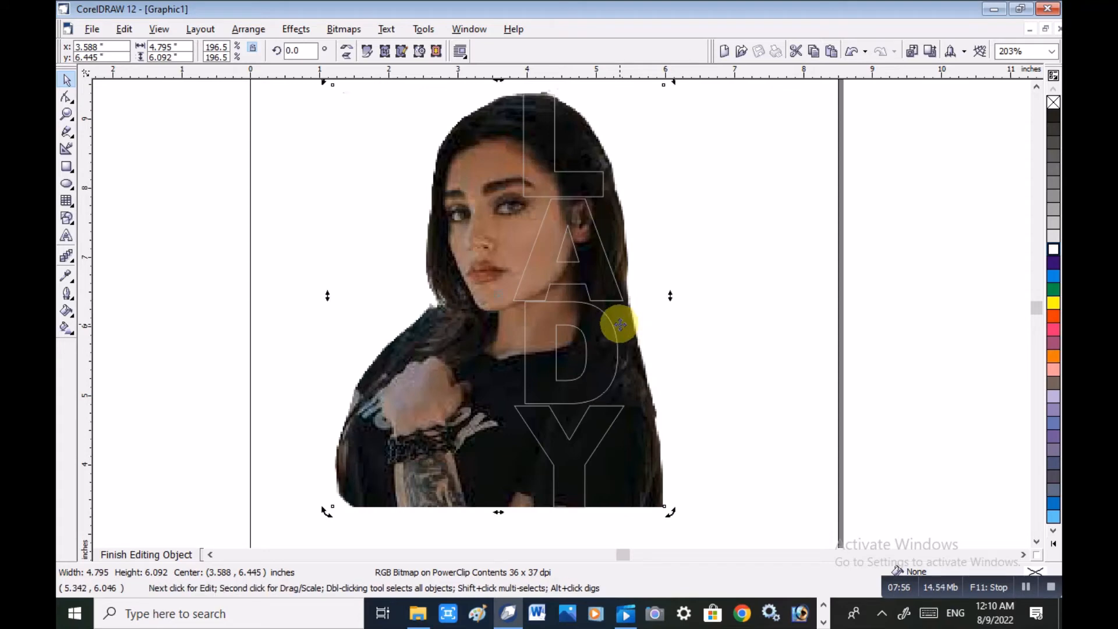
{"action": "left_click", "coordinate": [469, 271]}
{"action": "left_click", "coordinate": [470, 271]}
{"action": "right_click", "coordinate": [471, 271]}
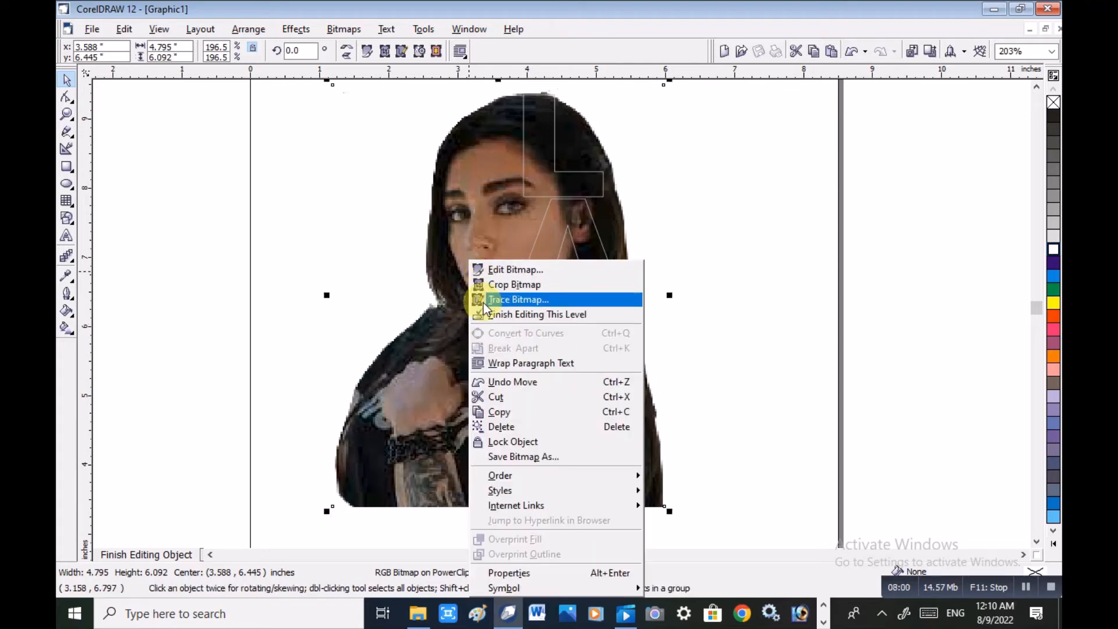
{"action": "left_click", "coordinate": [484, 314]}
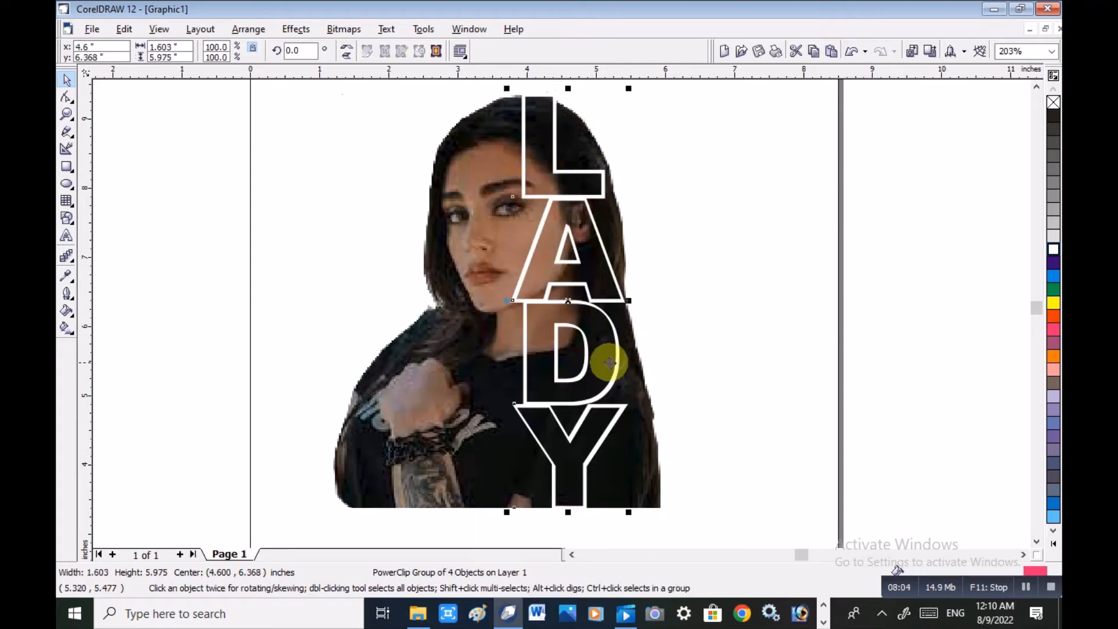
Step: Try to narrow the background portrait horizontally, and undo the change
{"action": "left_click", "coordinate": [638, 412]}
{"action": "left_click_drag", "start_coordinate": [667, 297], "coordinate": [590, 297]}
{"action": "key", "text": "ctrl+z"}
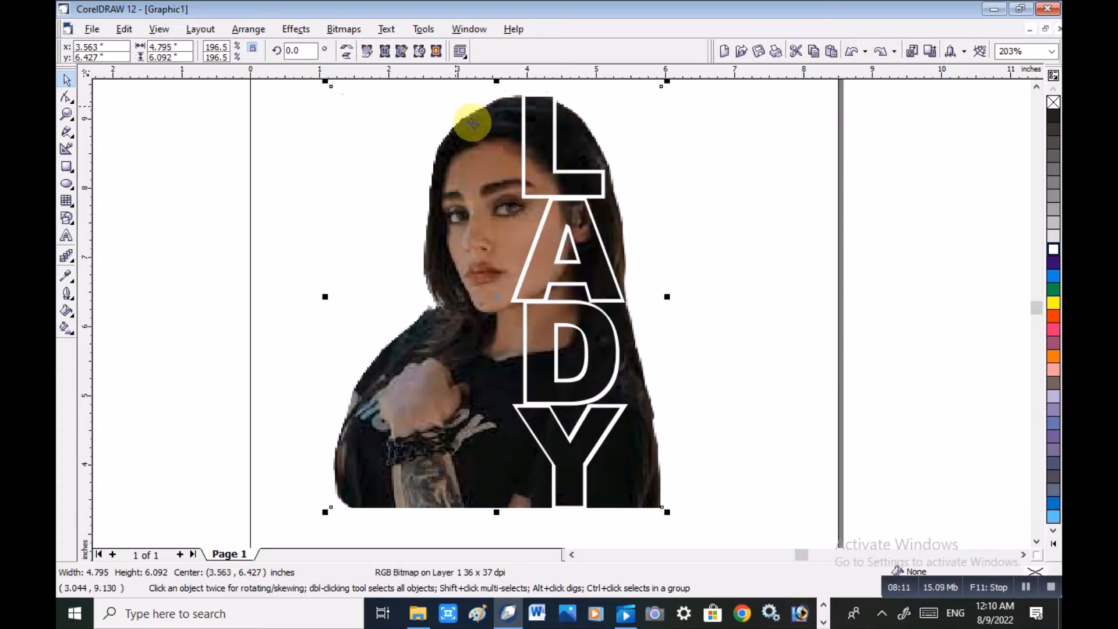
Step: Using the Shape tool, move the background portrait's two right corner nodes inward to crop it along the middle of the LADY lettering
{"action": "left_click", "coordinate": [67, 97]}
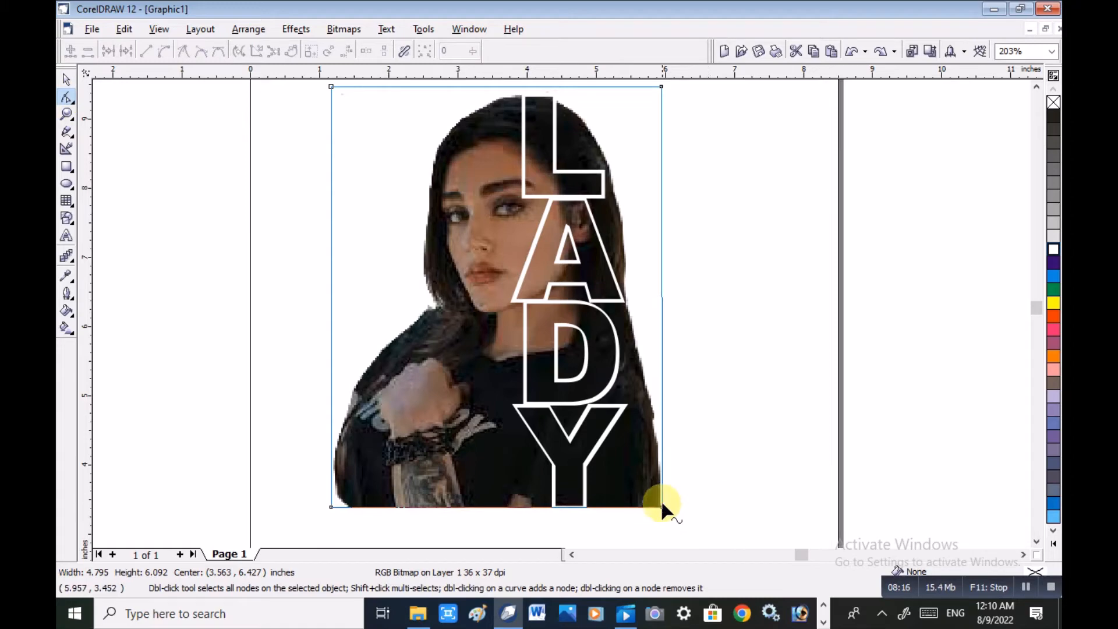
{"action": "left_click_drag", "start_coordinate": [662, 507], "coordinate": [560, 507]}
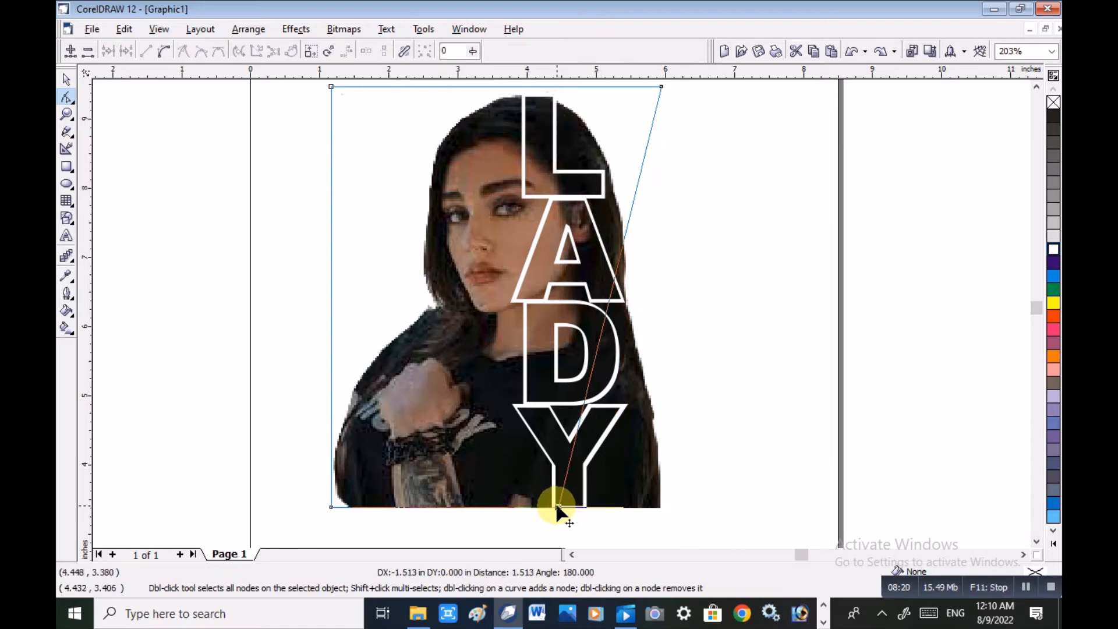
{"action": "scroll", "coordinate": [647, 86], "scroll_direction": "up", "scroll_amount": 3}
{"action": "left_click_drag", "start_coordinate": [661, 200], "coordinate": [545, 205]}
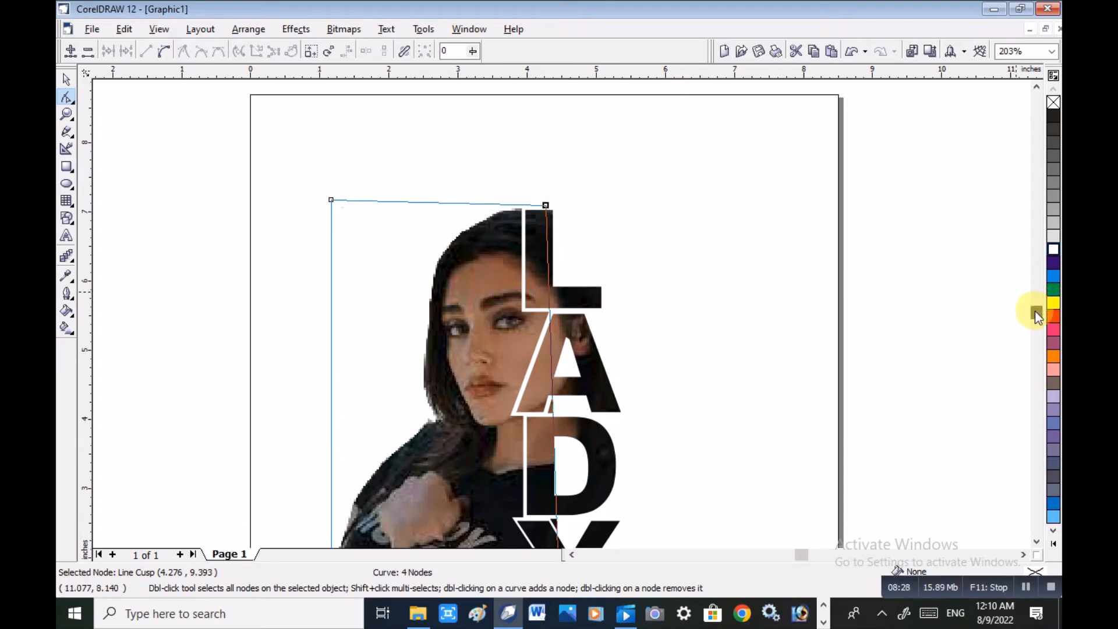
{"action": "scroll", "coordinate": [1036, 305], "scroll_direction": "down", "scroll_amount": 4}
{"action": "scroll", "coordinate": [1036, 305], "scroll_direction": "up", "scroll_amount": 2}
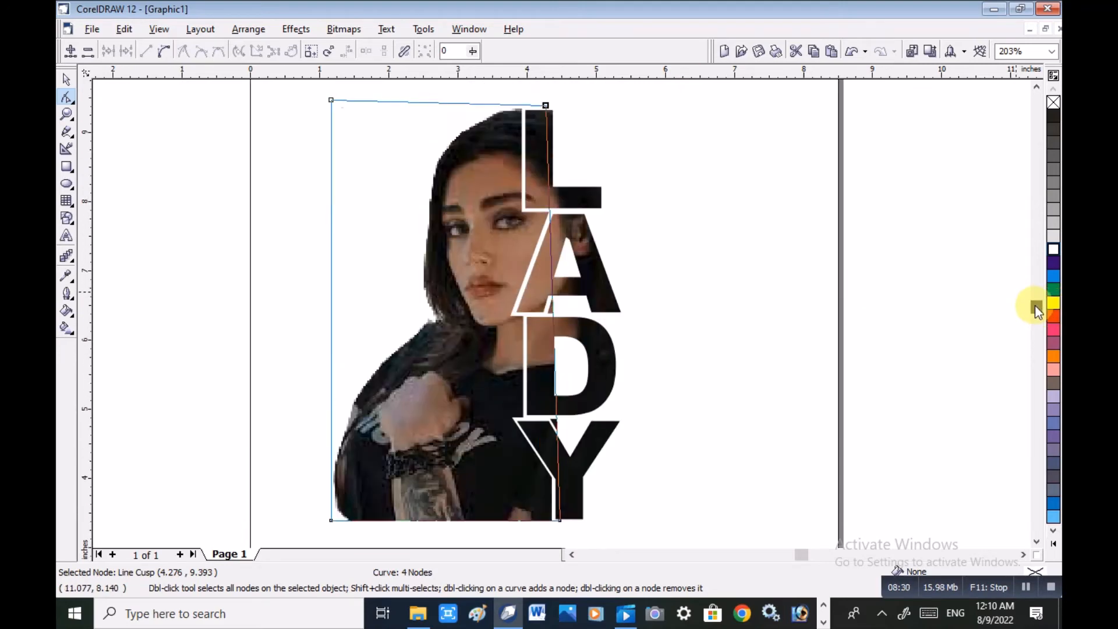
{"action": "left_click", "coordinate": [544, 107]}
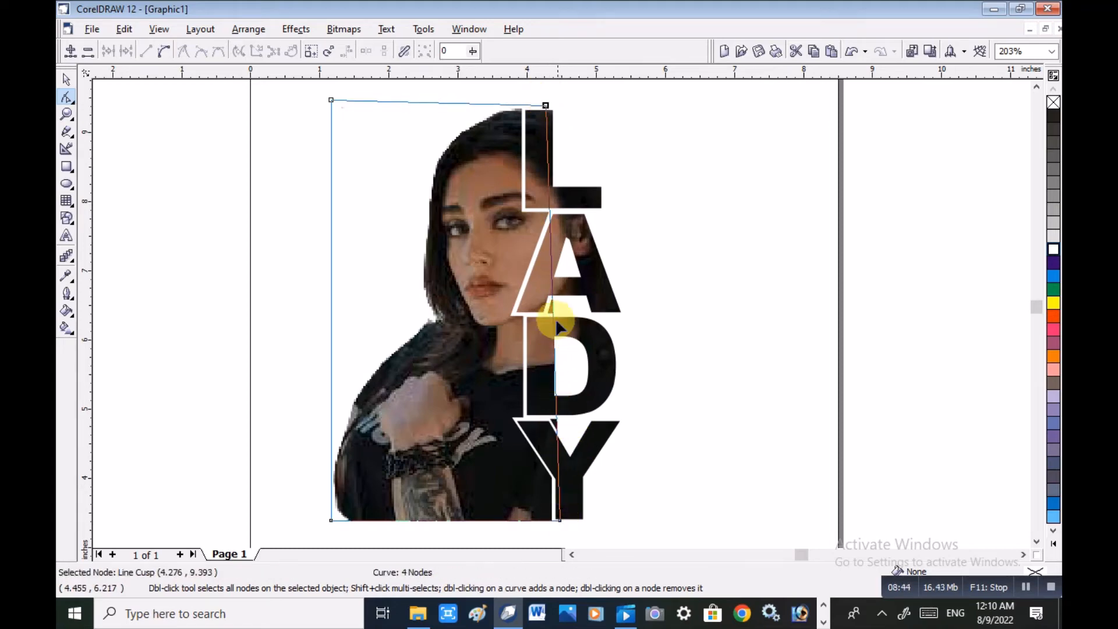
Step: Add two nodes to the portrait's cropped edge, one at the top and one near the bottom of the letter D
{"action": "left_click", "coordinate": [552, 298]}
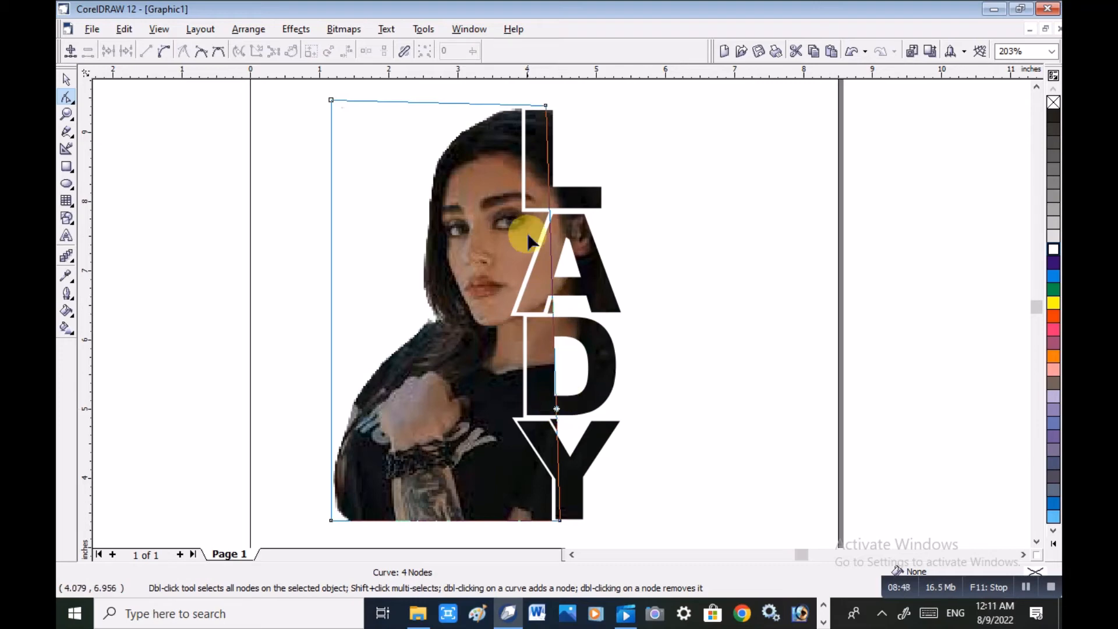
{"action": "left_click", "coordinate": [550, 289]}
{"action": "left_click", "coordinate": [445, 322]}
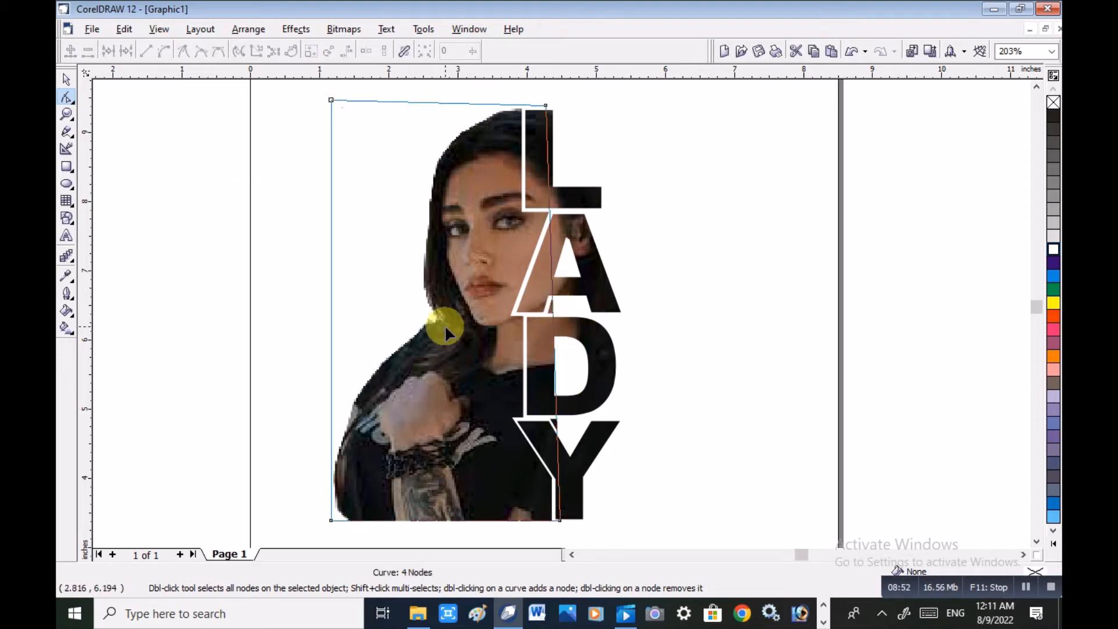
{"action": "right_click", "coordinate": [552, 299]}
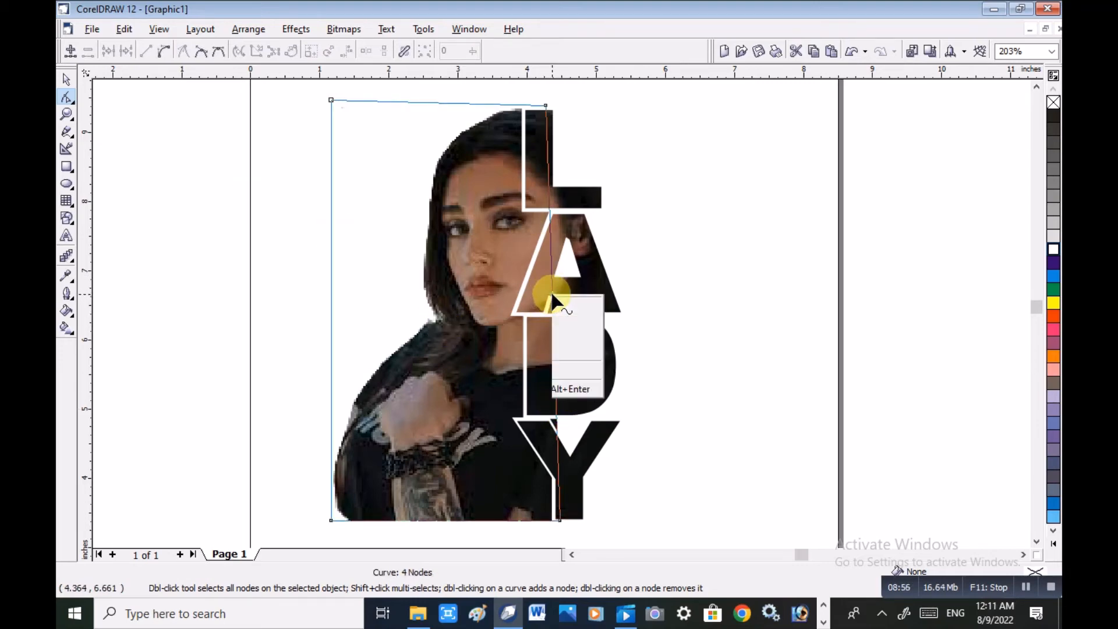
{"action": "left_click", "coordinate": [547, 334]}
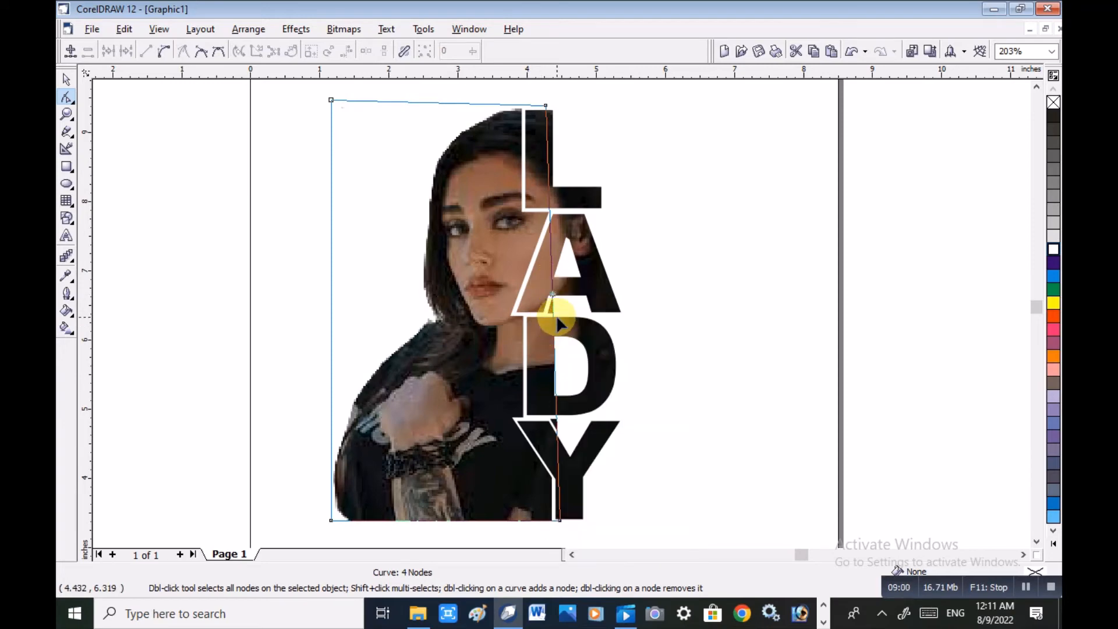
{"action": "right_click", "coordinate": [554, 326]}
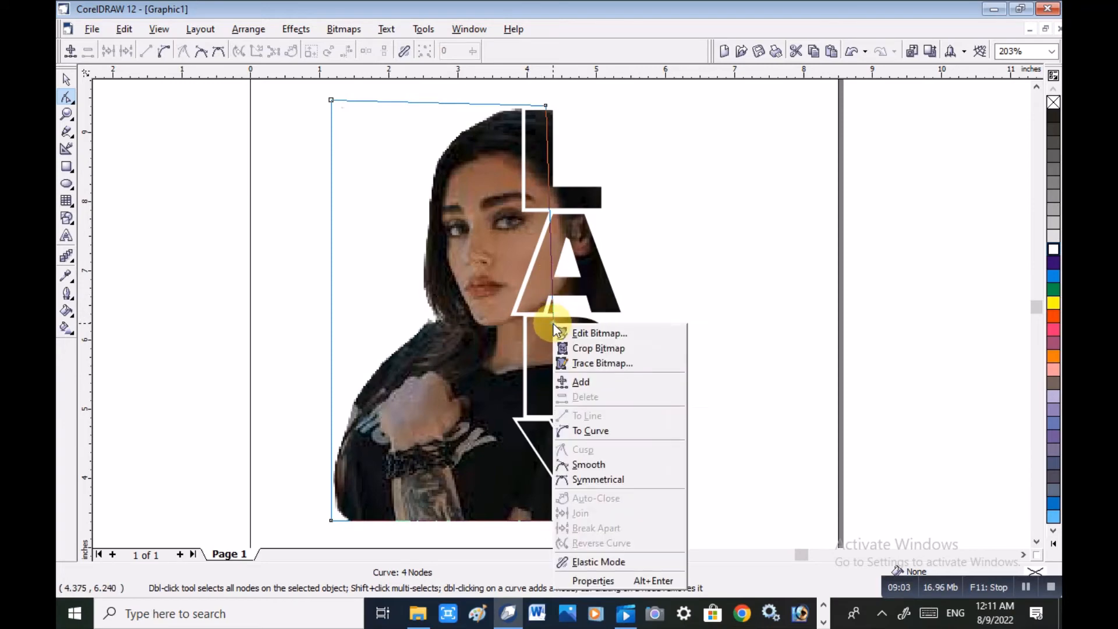
{"action": "left_click", "coordinate": [581, 382]}
{"action": "right_click", "coordinate": [557, 409]}
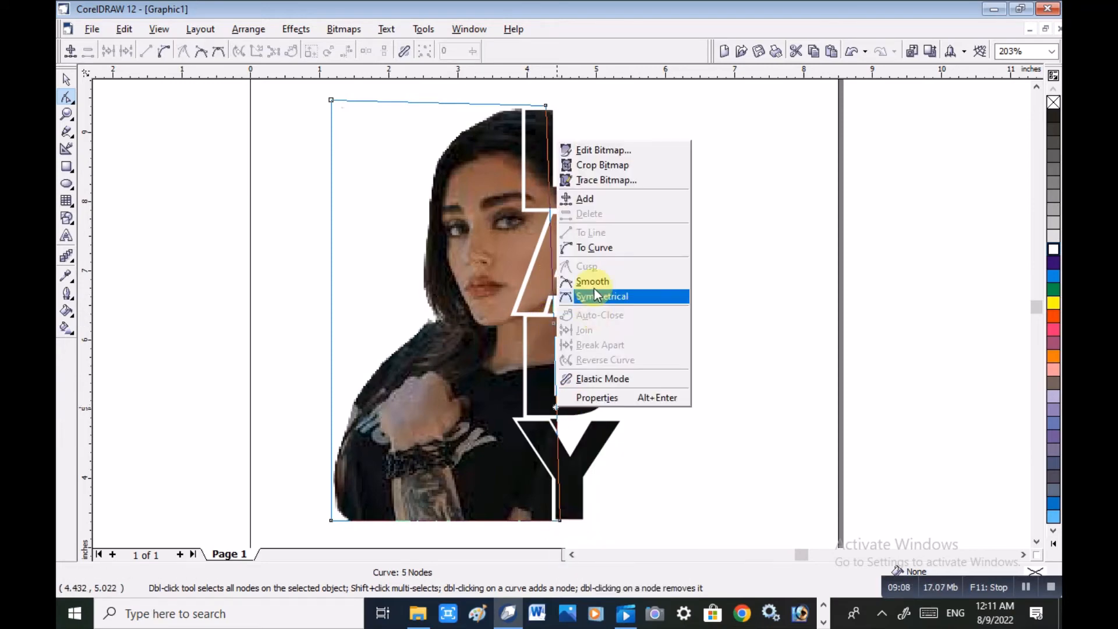
{"action": "left_click", "coordinate": [588, 201]}
Step: Convert the edge segment across the D to a curve and bulge it outward so the portrait covers the letter's opening
{"action": "left_click", "coordinate": [561, 359]}
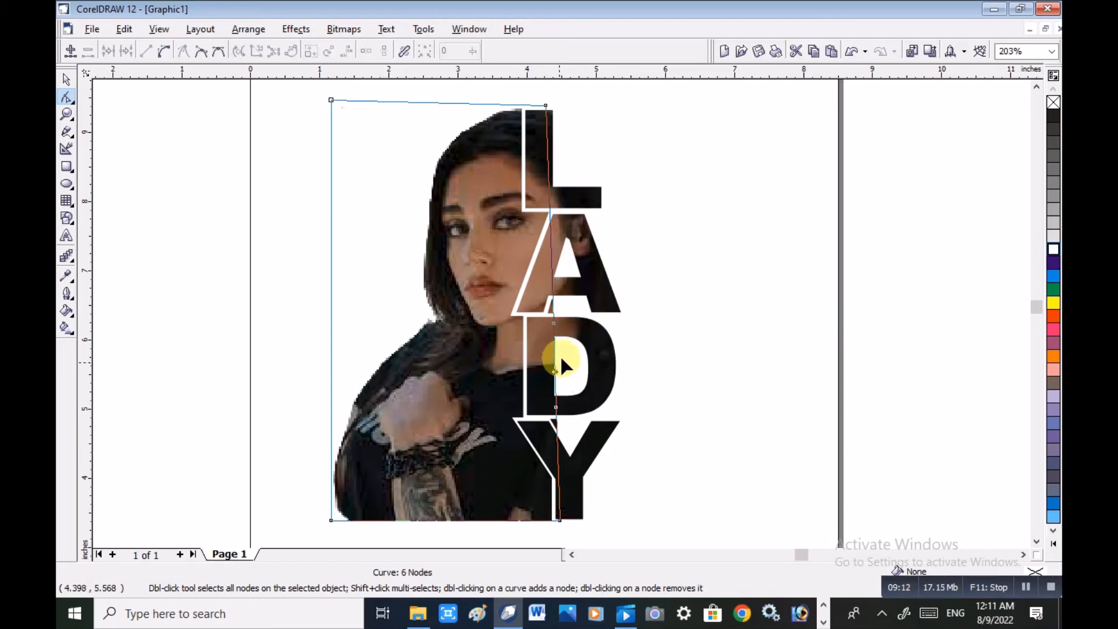
{"action": "left_click", "coordinate": [164, 52]}
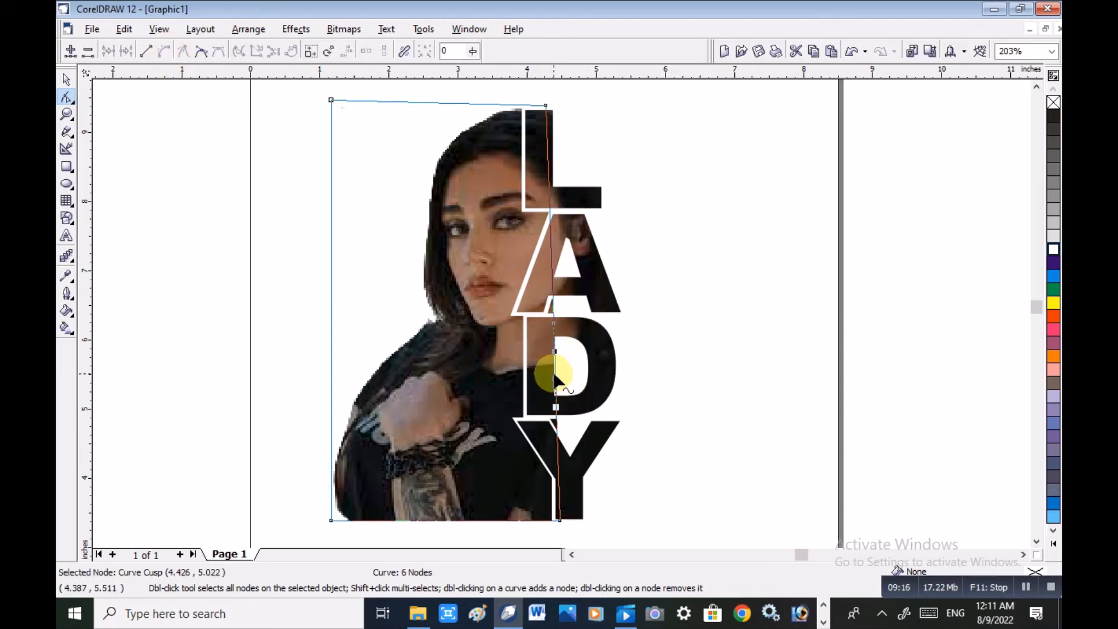
{"action": "left_click_drag", "start_coordinate": [554, 374], "coordinate": [601, 371]}
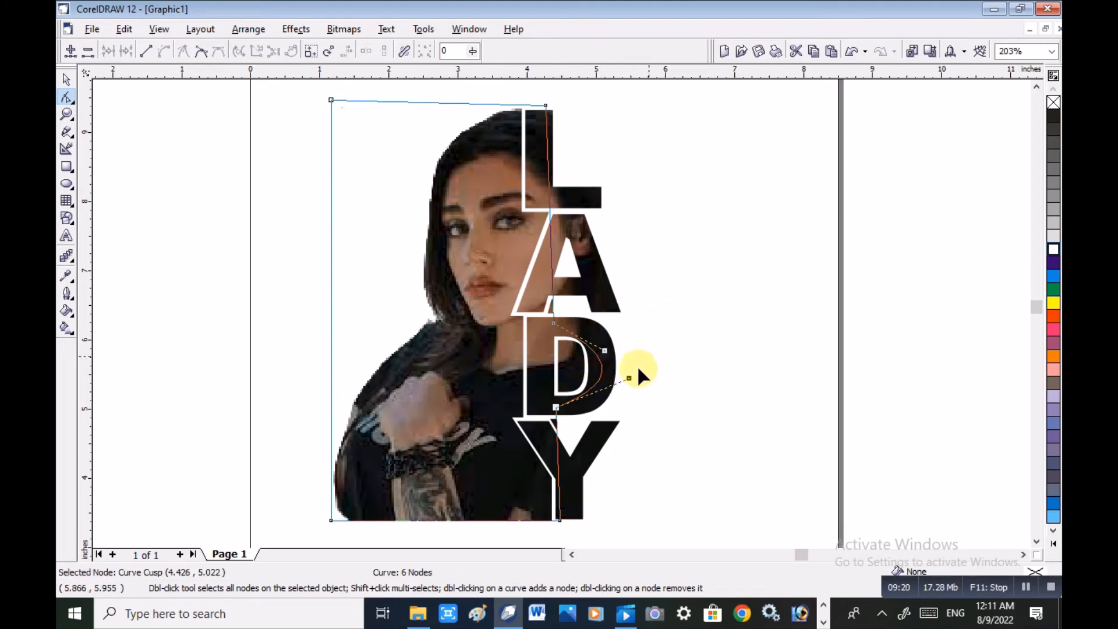
Step: Add a node on the cropped edge in the upper Y, then curve the segment between D and Y inward
{"action": "left_click", "coordinate": [555, 424]}
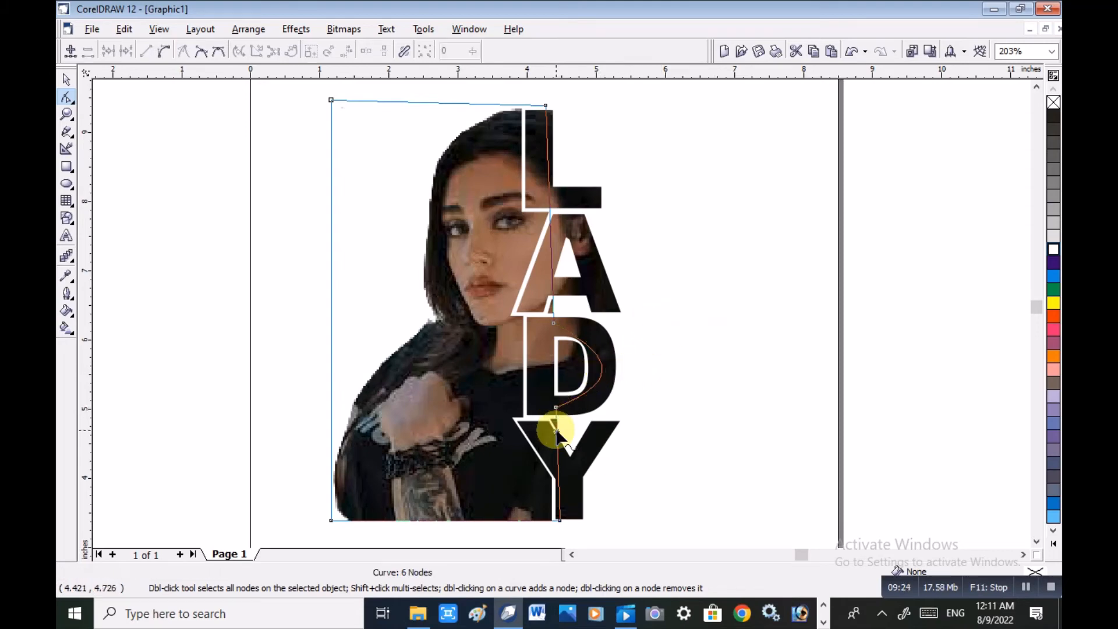
{"action": "right_click", "coordinate": [557, 441]}
{"action": "left_click", "coordinate": [580, 232]}
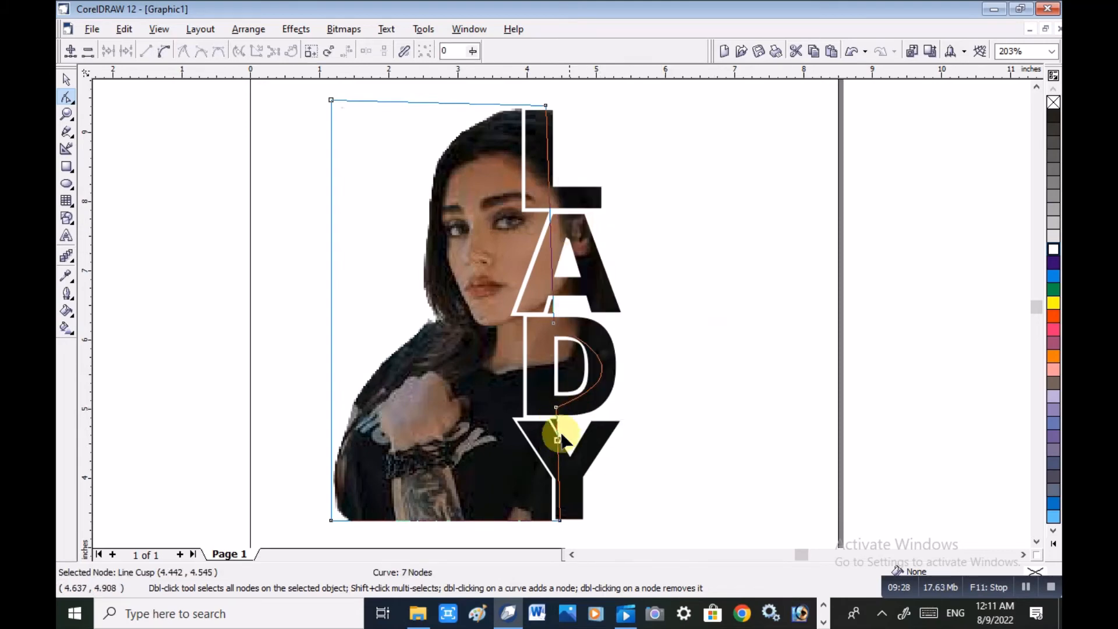
{"action": "left_click", "coordinate": [557, 424]}
{"action": "right_click", "coordinate": [557, 424]}
{"action": "left_click", "coordinate": [593, 263]}
{"action": "left_click", "coordinate": [555, 407]}
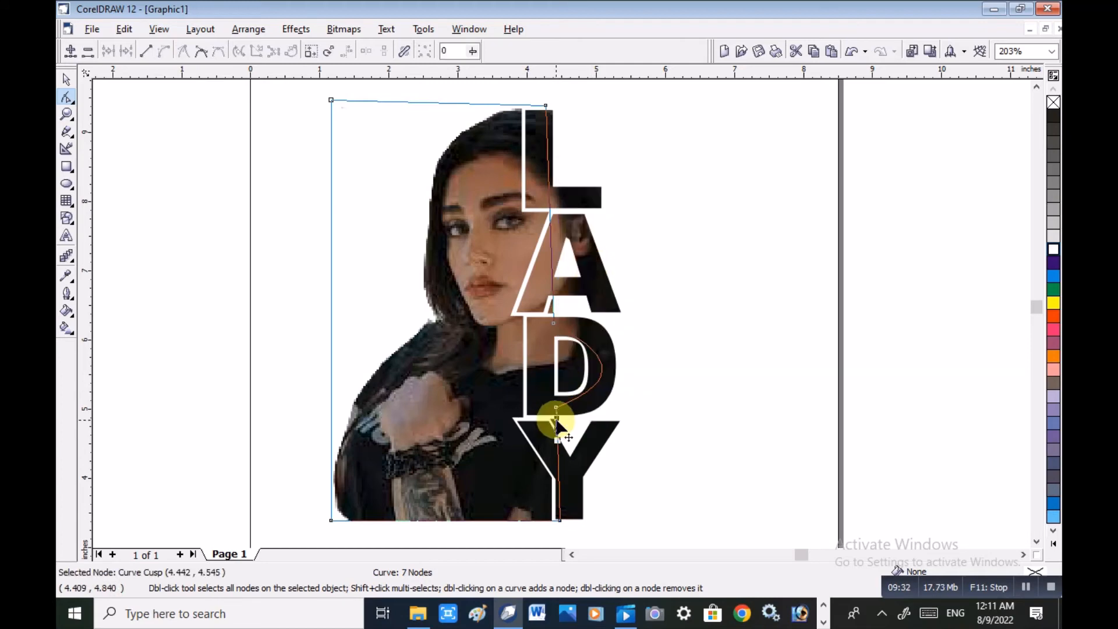
{"action": "left_click_drag", "start_coordinate": [557, 419], "coordinate": [524, 420]}
{"action": "left_click", "coordinate": [654, 420]}
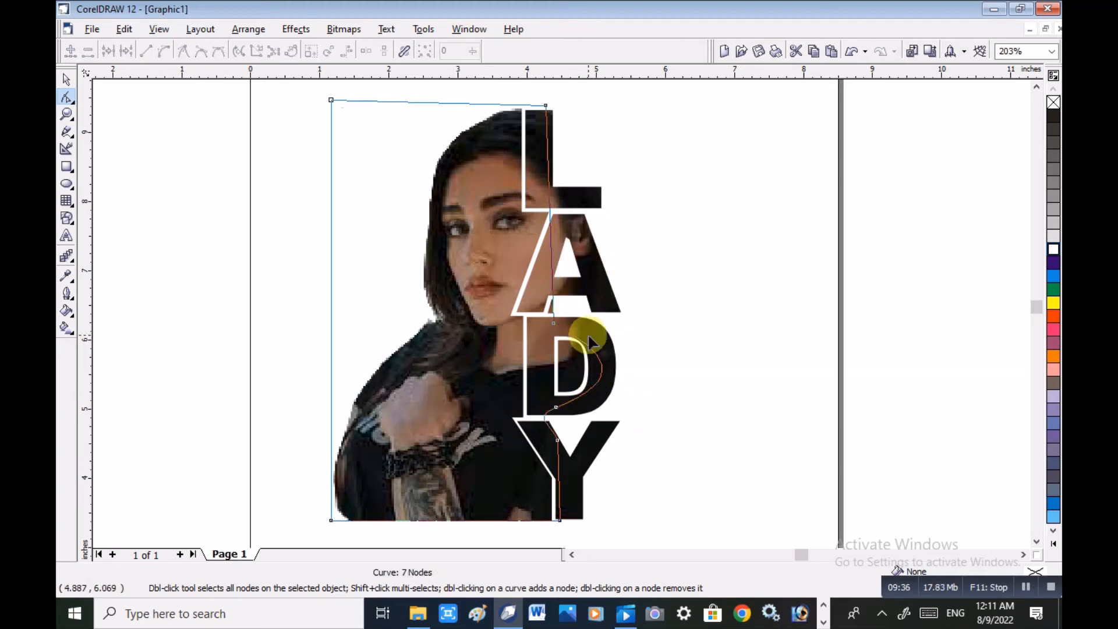
Step: Add a node on the cropped edge at the A's crossbar, then curve the segment between A and D inward
{"action": "right_click", "coordinate": [555, 287]}
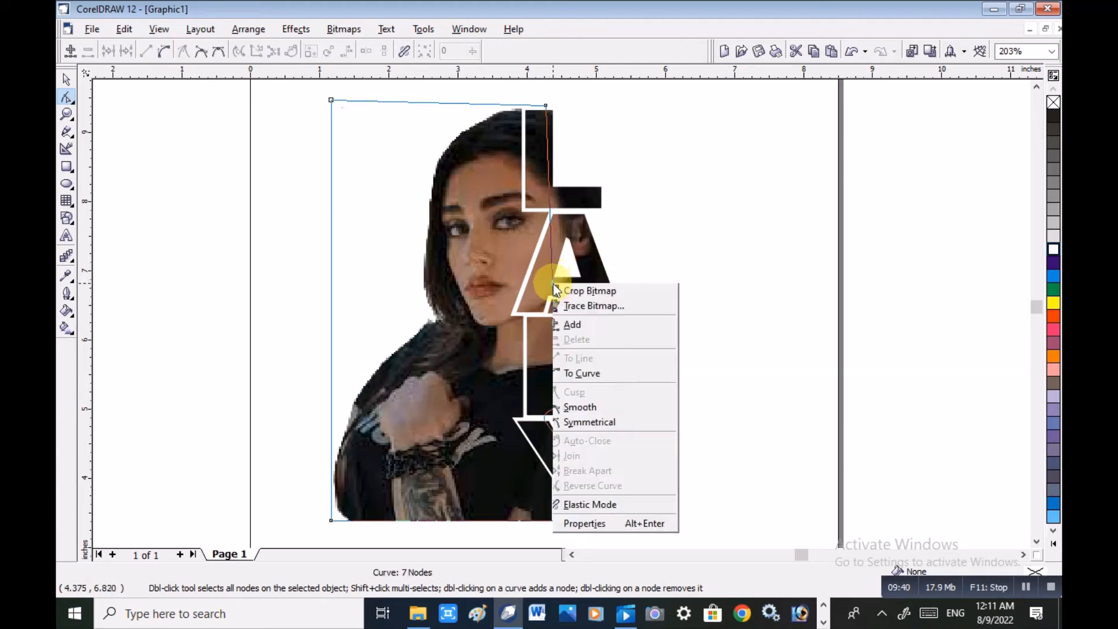
{"action": "left_click", "coordinate": [577, 343]}
{"action": "right_click", "coordinate": [552, 303]}
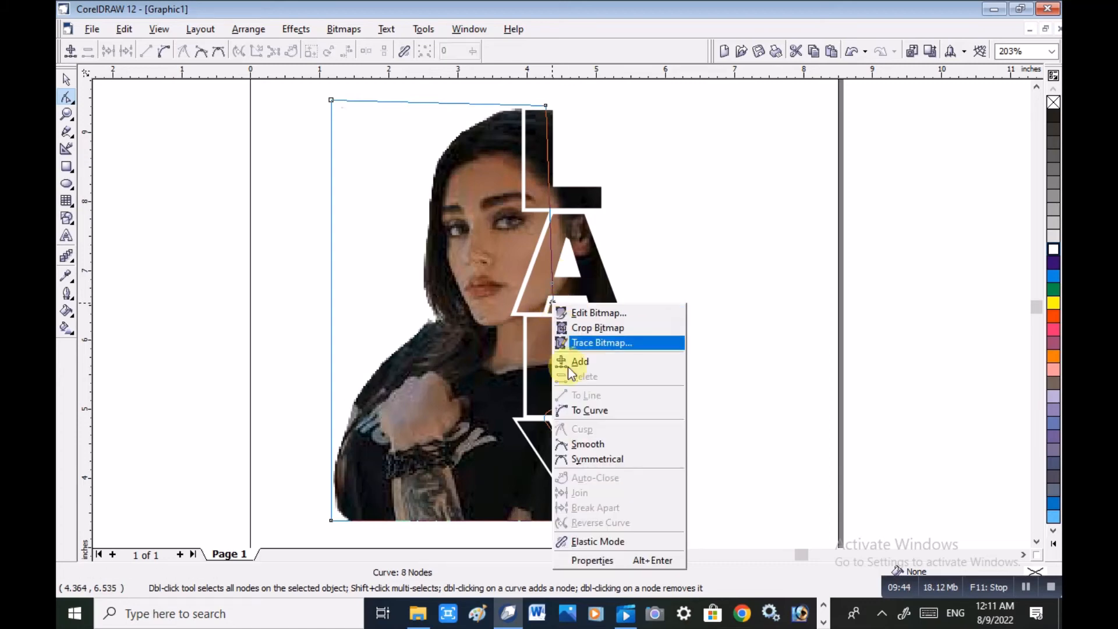
{"action": "left_click", "coordinate": [577, 409]}
{"action": "left_click", "coordinate": [554, 323]}
{"action": "left_click_drag", "start_coordinate": [553, 314], "coordinate": [532, 305]}
{"action": "left_click", "coordinate": [768, 300]}
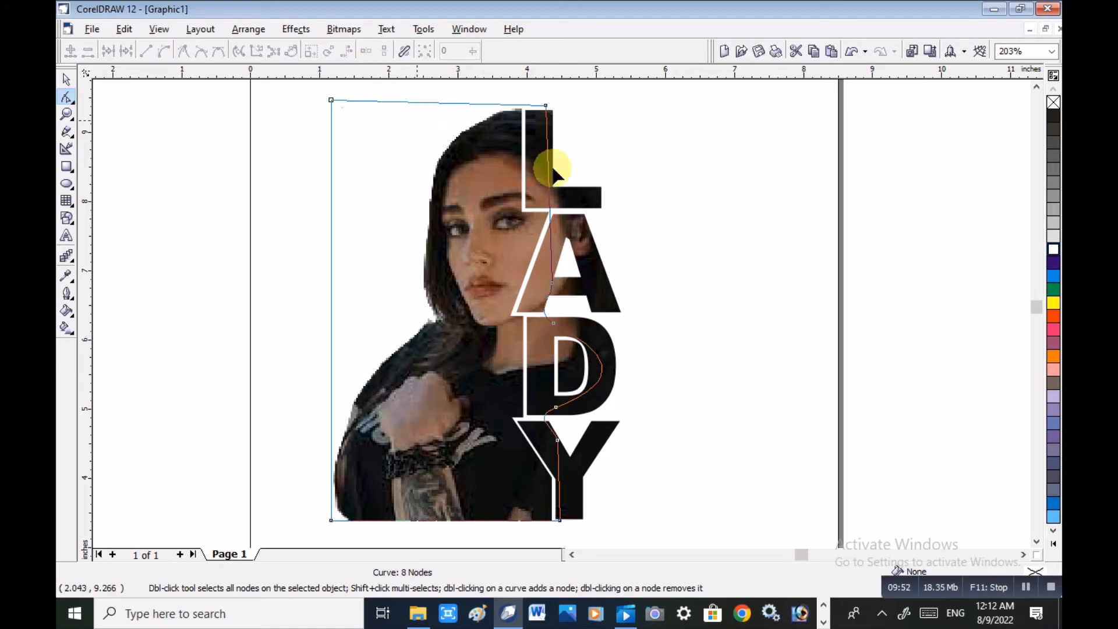
Step: Add a node at the top of the A, then curve the segment below it outward so the portrait covers the A's opening
{"action": "right_click", "coordinate": [550, 222]}
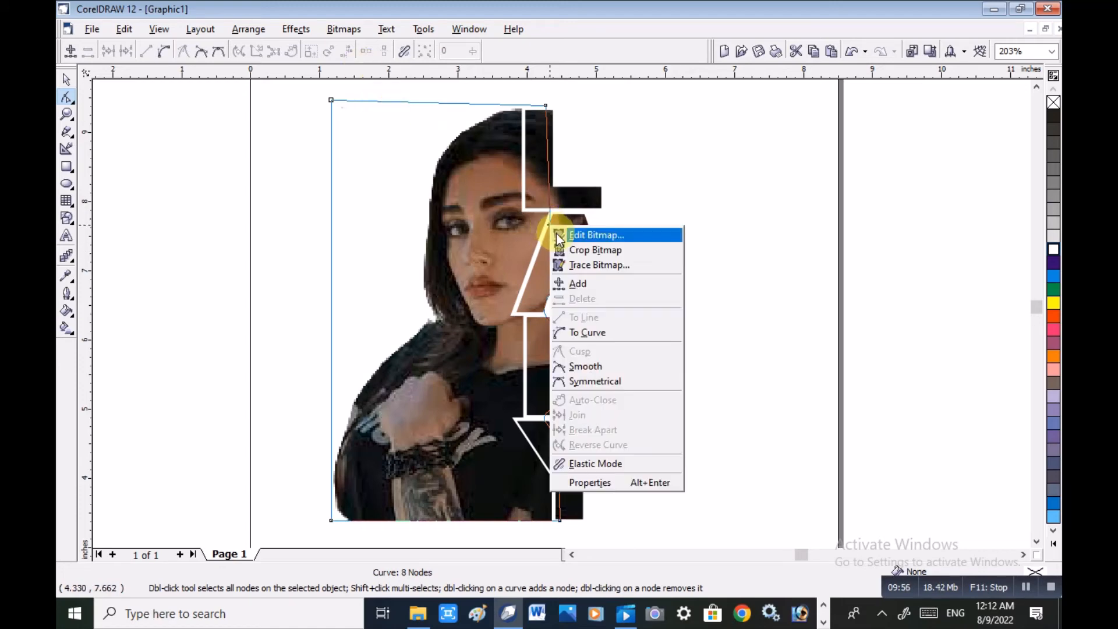
{"action": "left_click", "coordinate": [580, 283]}
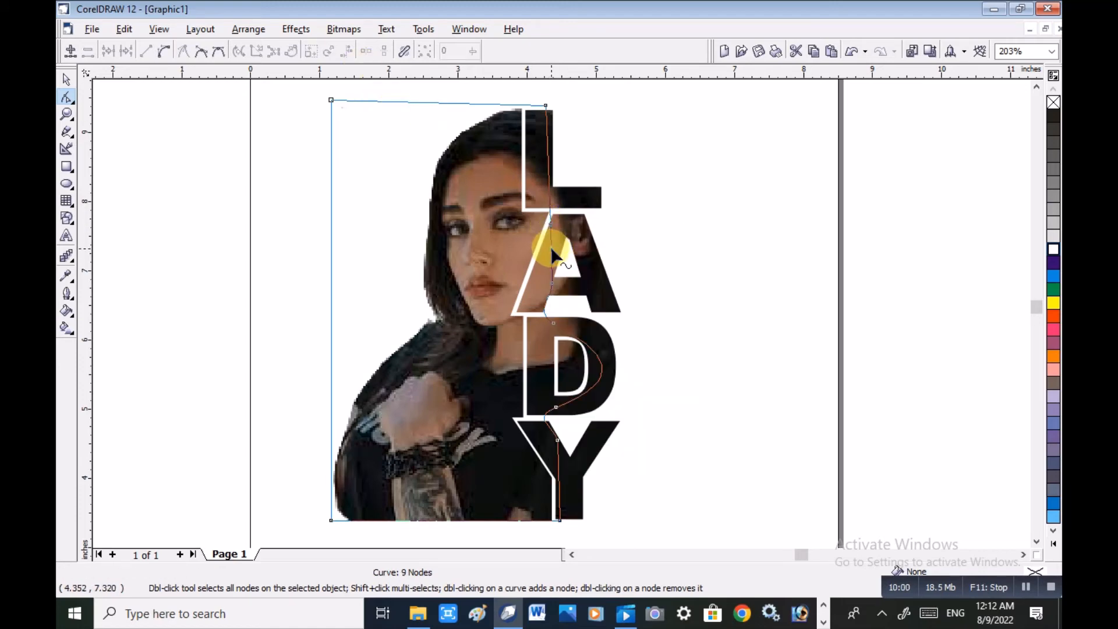
{"action": "right_click", "coordinate": [552, 253]}
{"action": "left_click", "coordinate": [590, 355]}
{"action": "right_click", "coordinate": [551, 247]}
{"action": "left_click", "coordinate": [546, 260]}
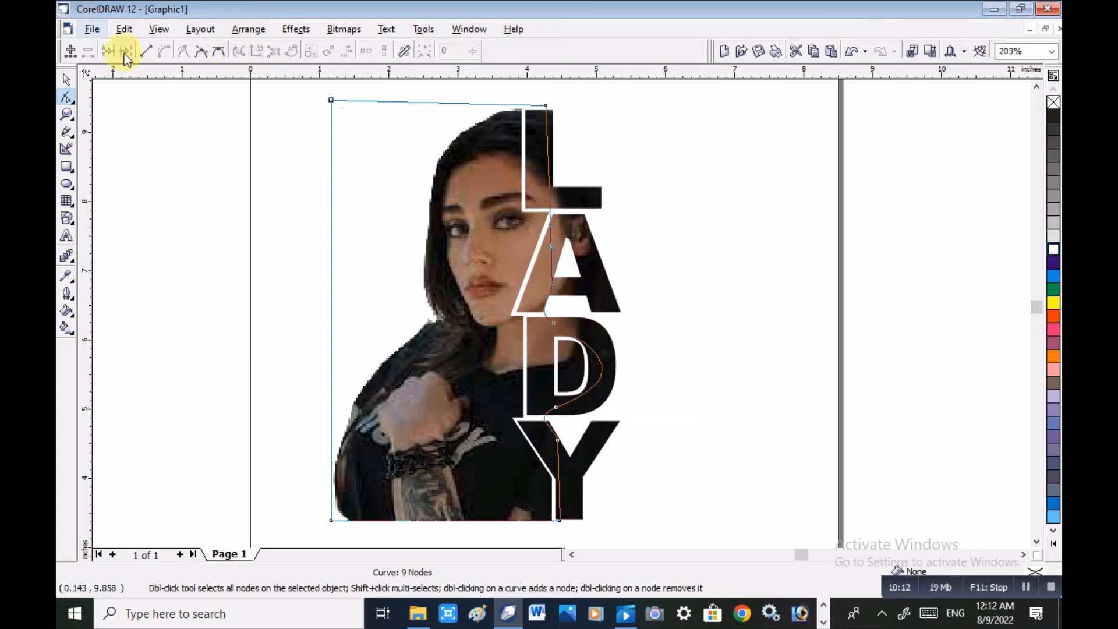
{"action": "left_click", "coordinate": [146, 51]}
{"action": "left_click", "coordinate": [551, 253]}
{"action": "right_click", "coordinate": [551, 253]}
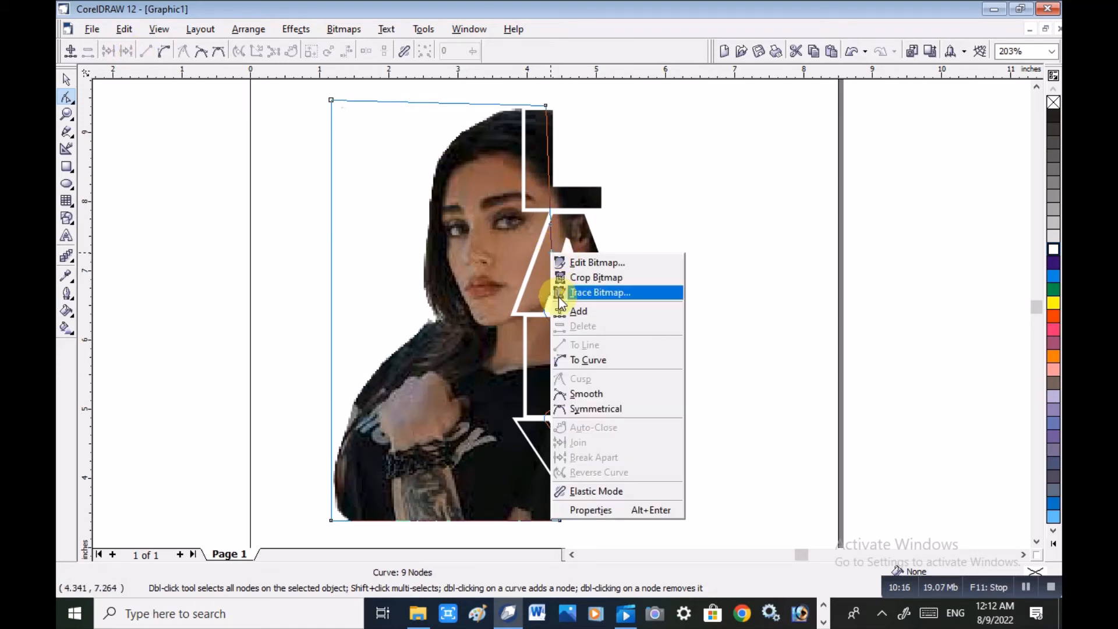
{"action": "left_click", "coordinate": [577, 358]}
{"action": "left_click_drag", "start_coordinate": [550, 260], "coordinate": [594, 269]}
{"action": "left_click", "coordinate": [701, 262]}
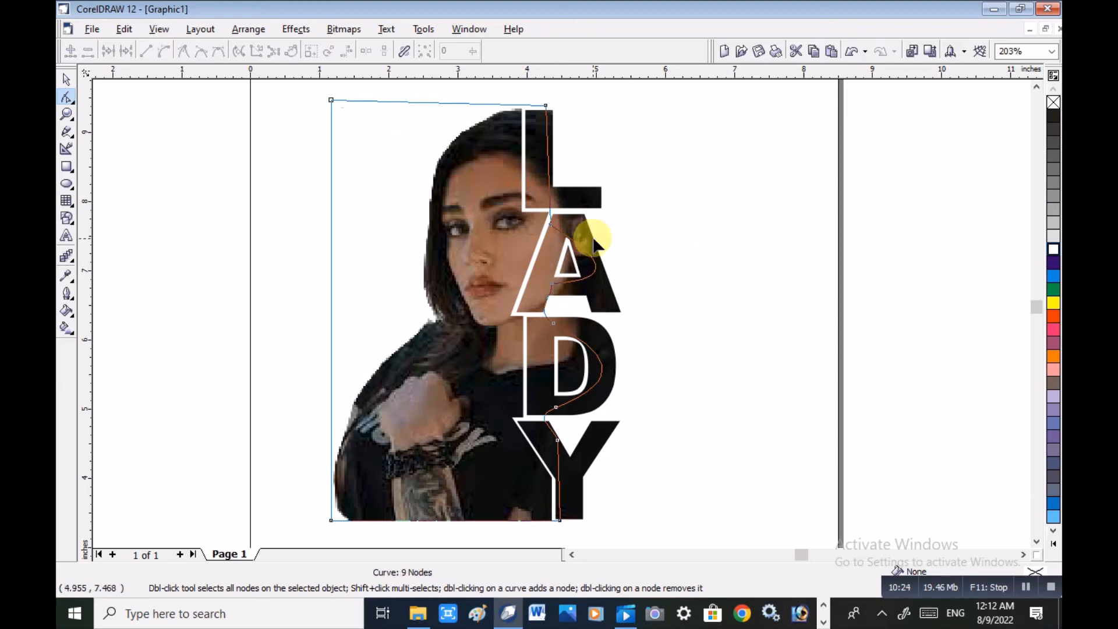
Step: Select the LADY lettering and add a drop shadow directed straight down from the top of the L to the bottom of the Y
{"action": "left_click", "coordinate": [67, 81]}
{"action": "left_click", "coordinate": [570, 189]}
{"action": "left_click", "coordinate": [570, 190]}
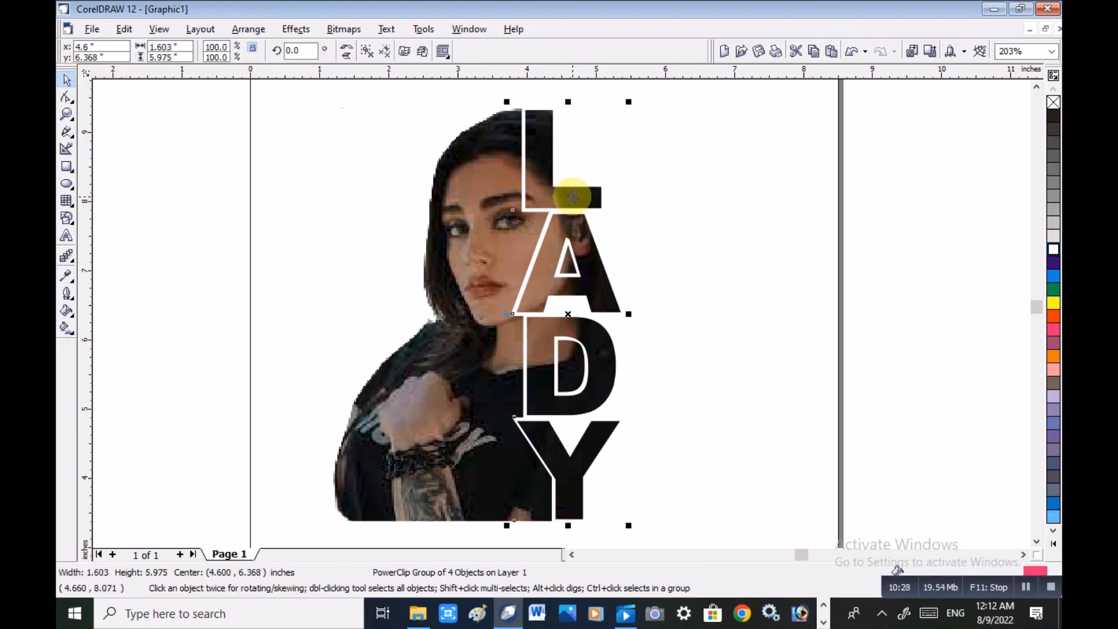
{"action": "left_click", "coordinate": [68, 259]}
{"action": "left_click", "coordinate": [70, 256]}
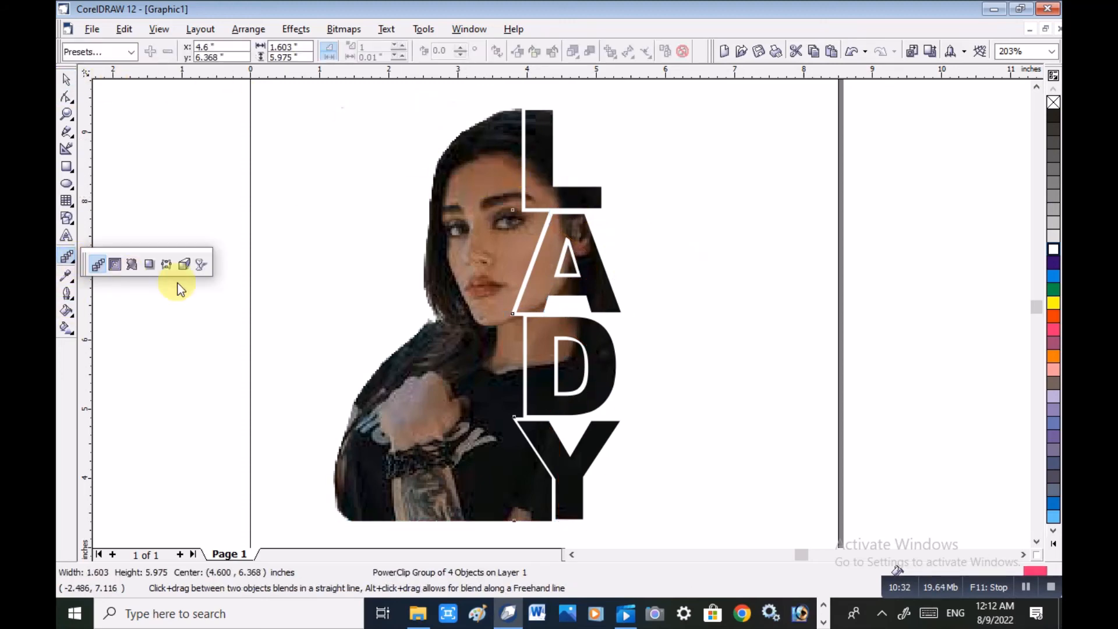
{"action": "left_click", "coordinate": [148, 259]}
{"action": "left_click_drag", "start_coordinate": [539, 170], "coordinate": [569, 521]}
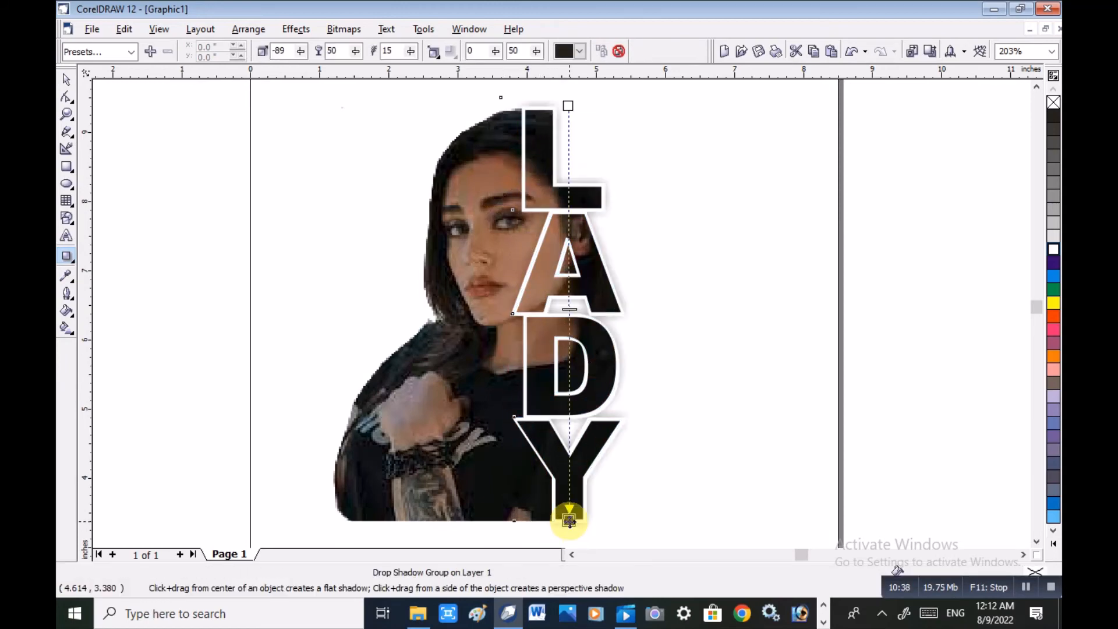
Step: Compare the Outside, Inside and Middle feathering directions on the LADY drop shadow and set it to Outside
{"action": "left_click", "coordinate": [433, 52]}
{"action": "left_click", "coordinate": [462, 155]}
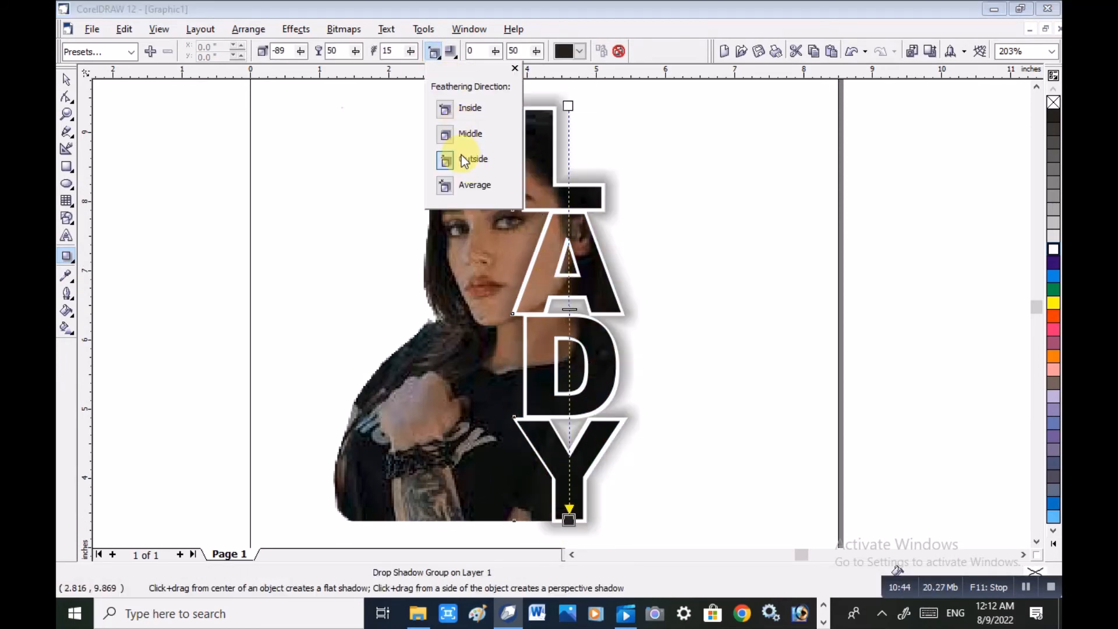
{"action": "left_click", "coordinate": [473, 130]}
{"action": "left_click", "coordinate": [466, 111]}
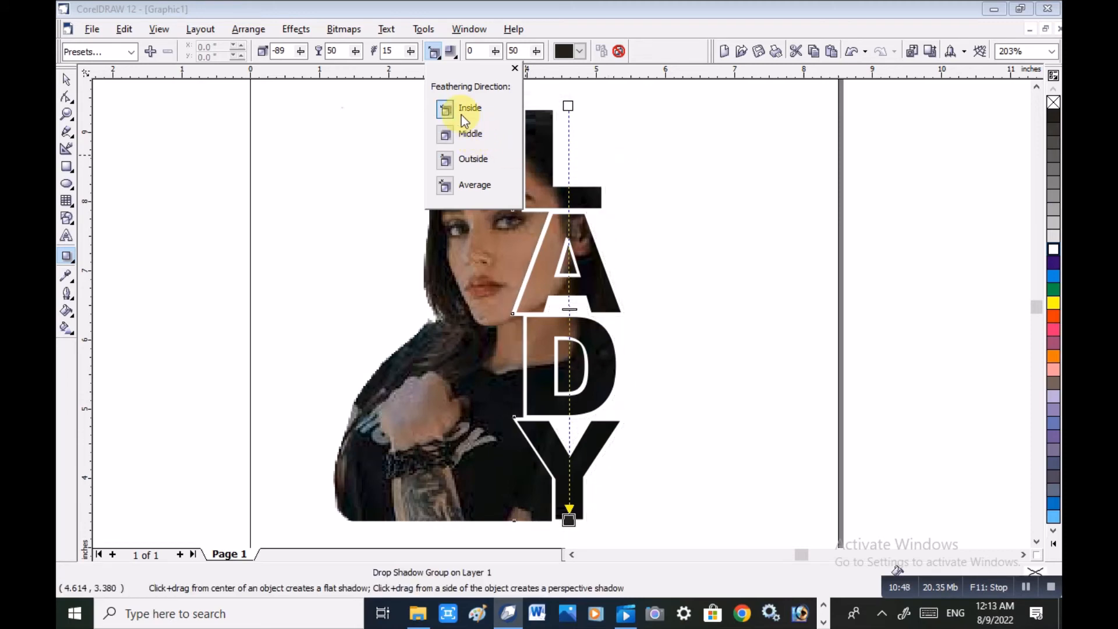
{"action": "left_click", "coordinate": [470, 157]}
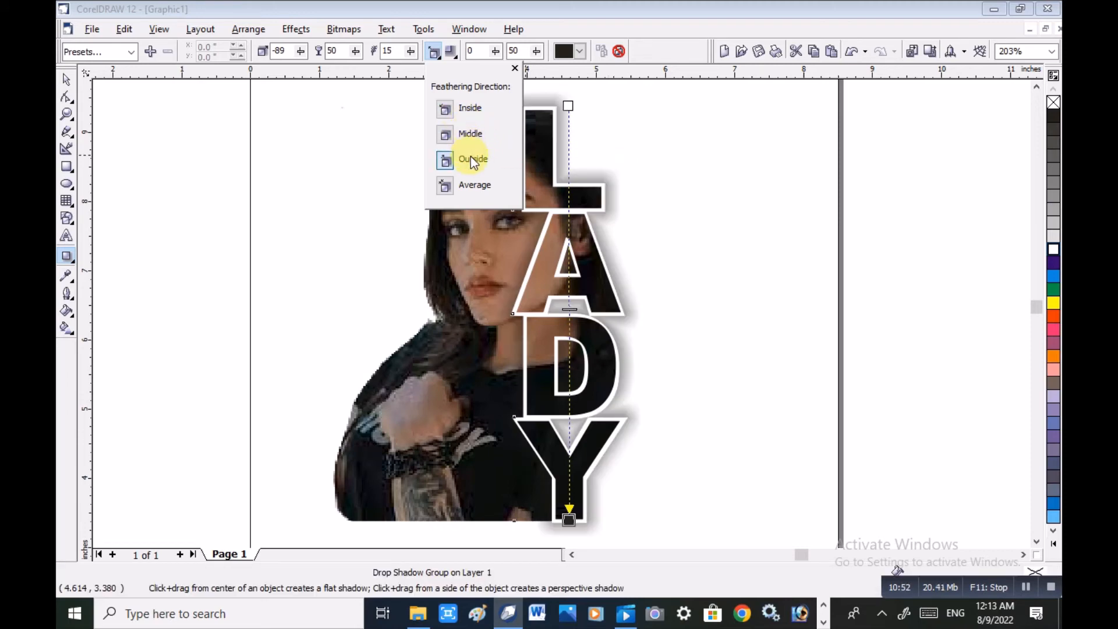
{"action": "left_click", "coordinate": [470, 136]}
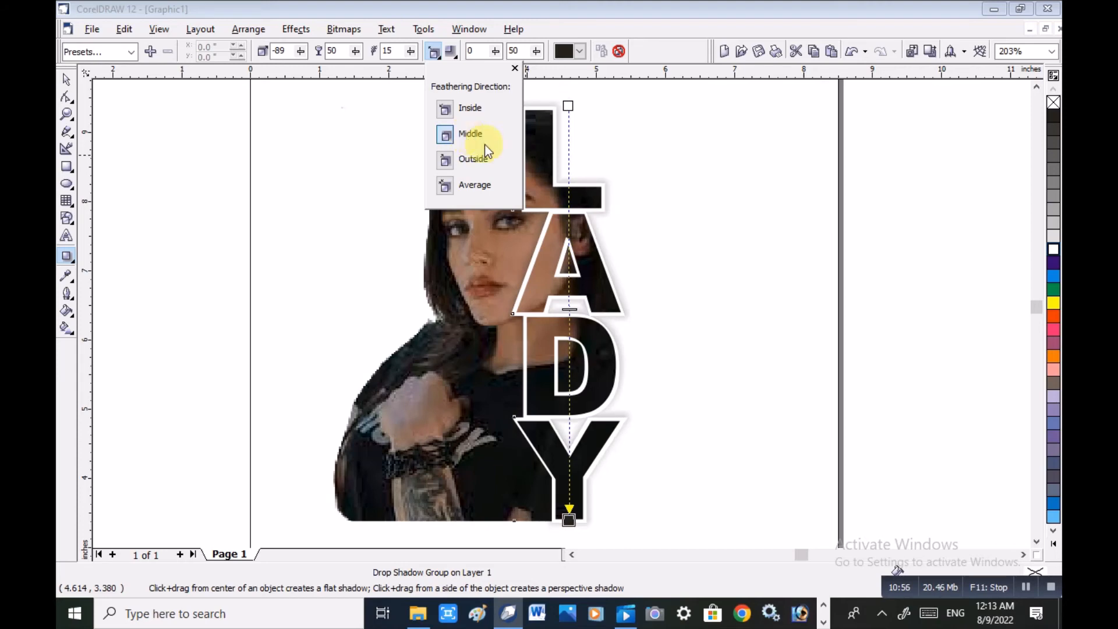
{"action": "left_click", "coordinate": [560, 515]}
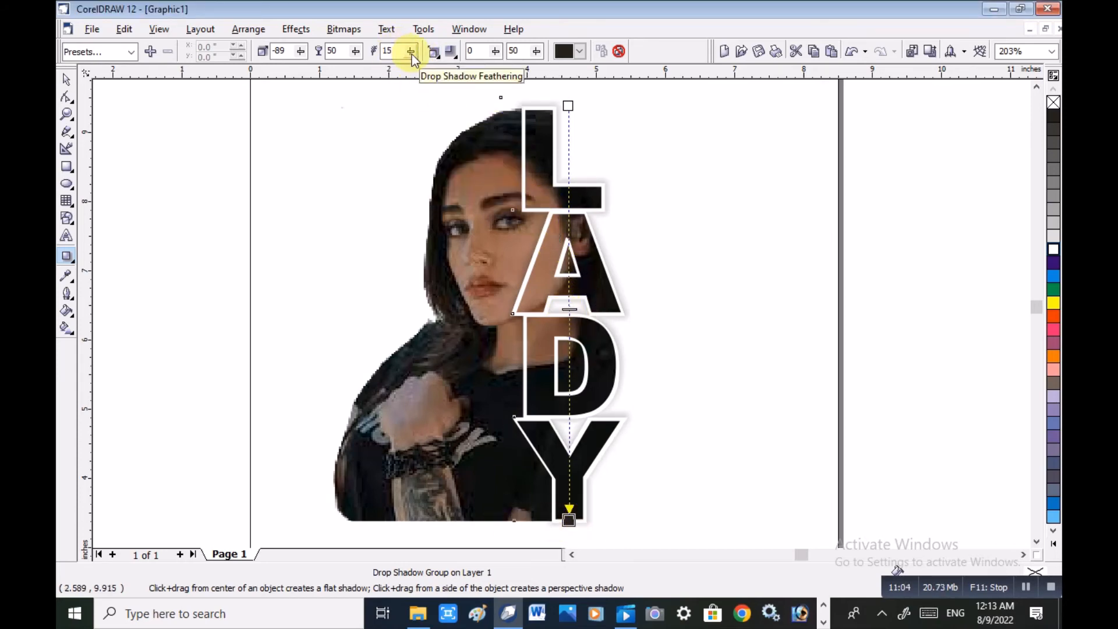
{"action": "left_click", "coordinate": [452, 53]}
{"action": "left_click", "coordinate": [435, 54]}
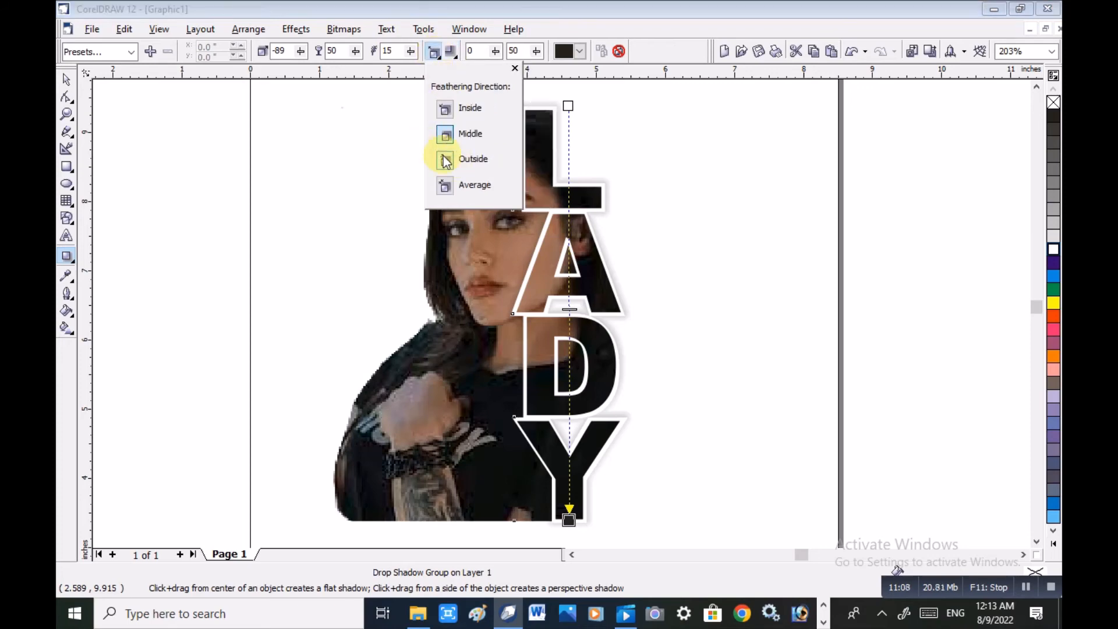
{"action": "left_click", "coordinate": [446, 159]}
Step: Adjust the LADY drop shadow to an opacity of 67 and a feathering of 9
{"action": "left_click_drag", "start_coordinate": [356, 50], "coordinate": [340, 71]}
{"action": "left_click", "coordinate": [357, 52]}
{"action": "left_click", "coordinate": [357, 52]}
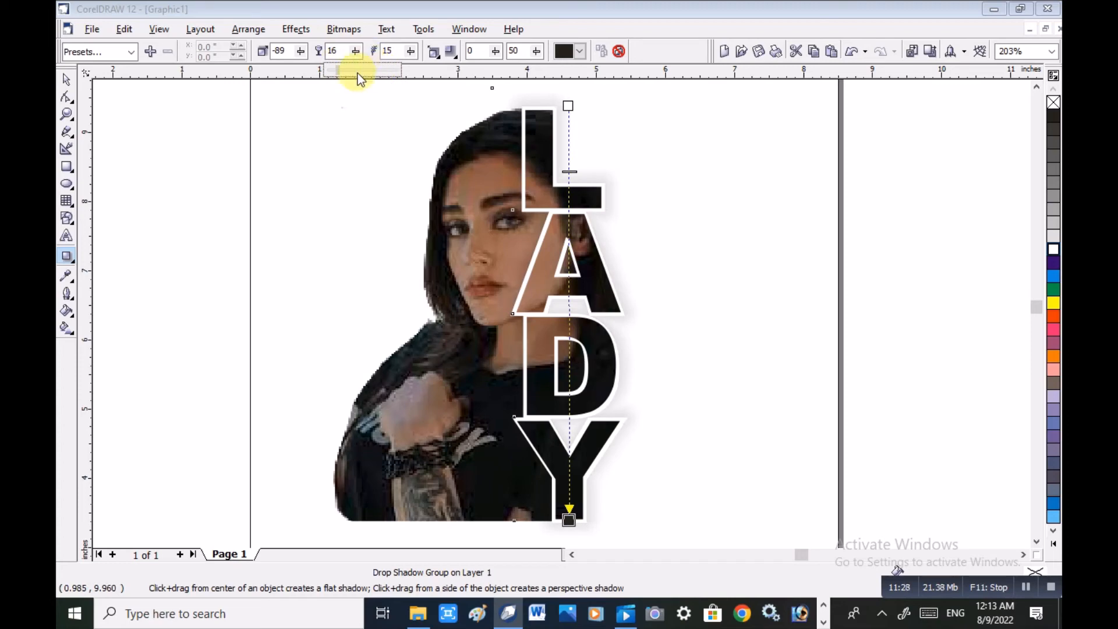
{"action": "left_click", "coordinate": [357, 55]}
{"action": "left_click", "coordinate": [357, 56]}
{"action": "left_click", "coordinate": [356, 54]}
{"action": "left_click_drag", "start_coordinate": [355, 69], "coordinate": [400, 64]}
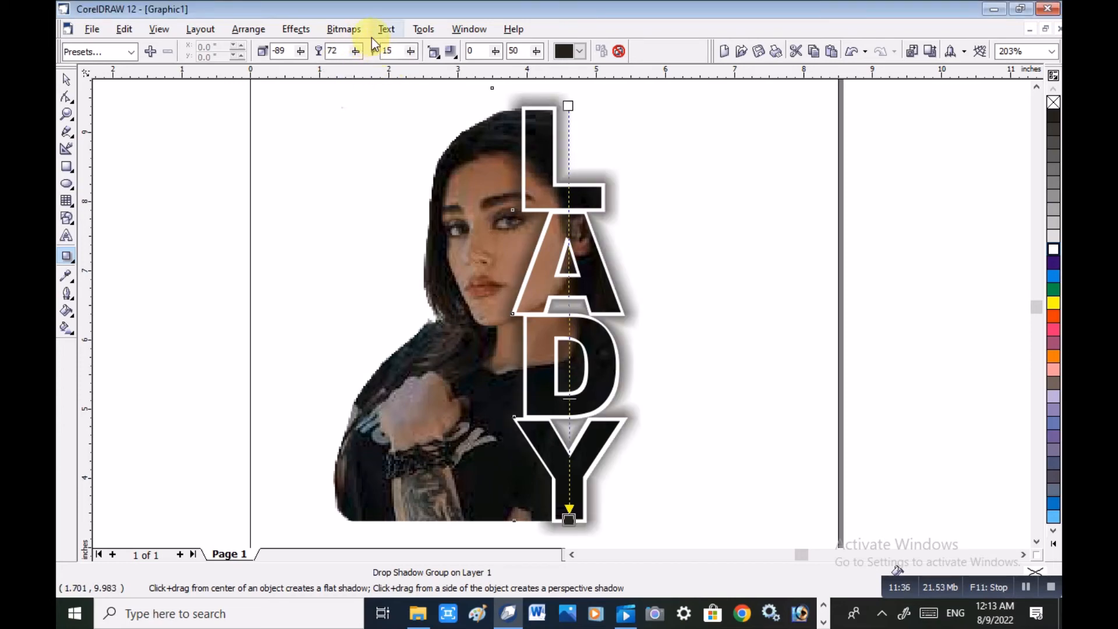
{"action": "left_click", "coordinate": [357, 54]}
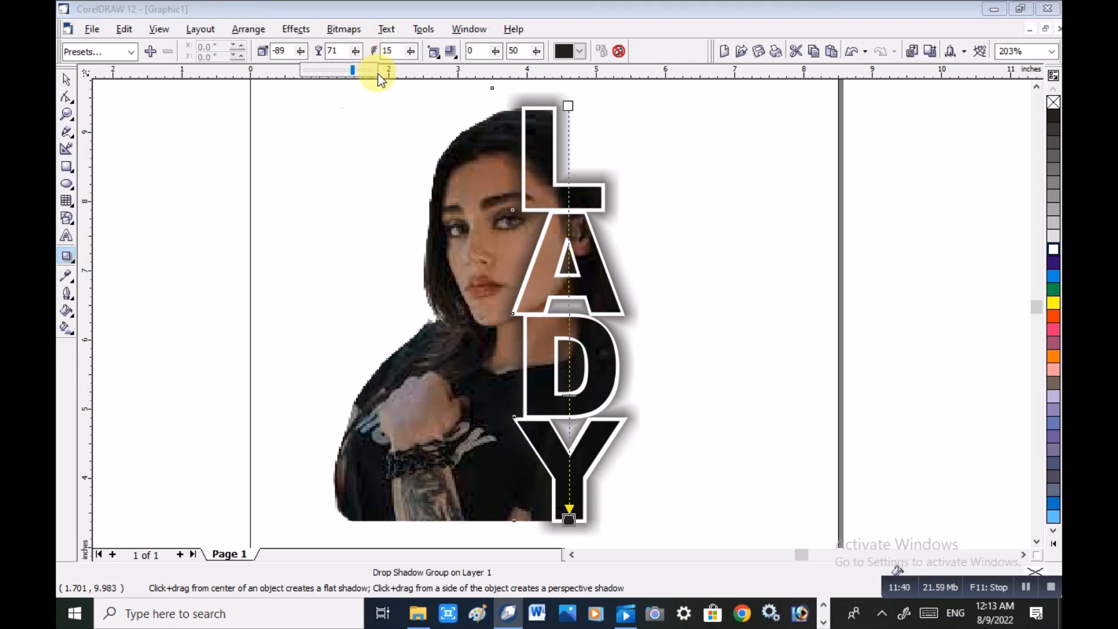
{"action": "left_click_drag", "start_coordinate": [351, 69], "coordinate": [341, 71]}
{"action": "left_click", "coordinate": [360, 56]}
{"action": "left_click", "coordinate": [413, 50]}
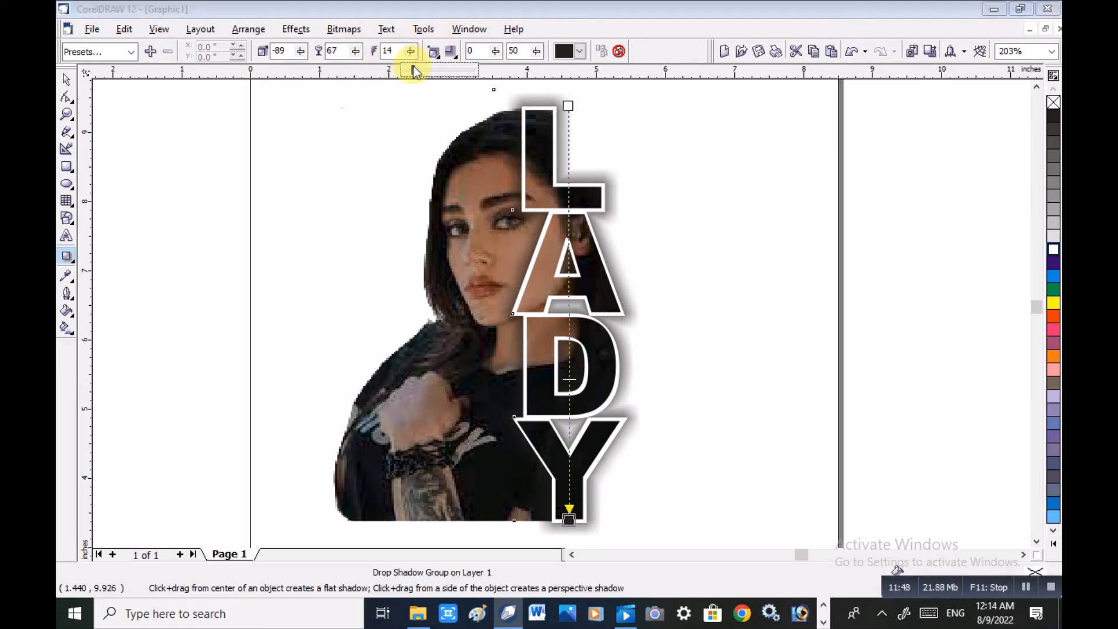
{"action": "left_click_drag", "start_coordinate": [415, 71], "coordinate": [421, 65]}
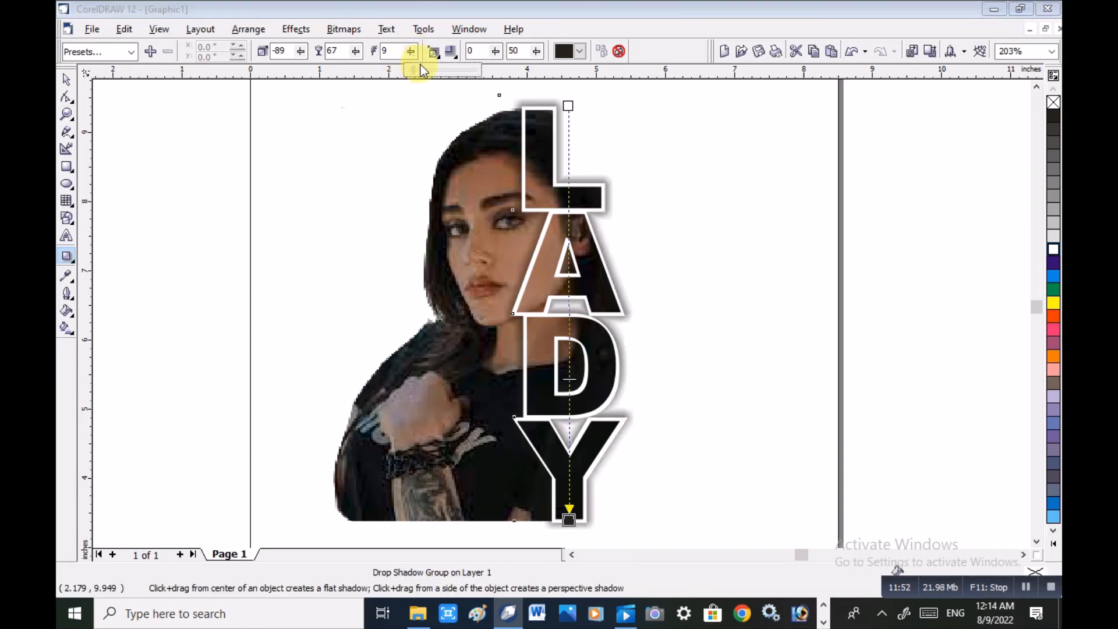
Step: Try a drop shadow angle of 336 on the LADY lettering, then undo the angle change
{"action": "left_click_drag", "start_coordinate": [302, 50], "coordinate": [327, 72]}
{"action": "left_click", "coordinate": [300, 52]}
{"action": "left_click", "coordinate": [302, 70]}
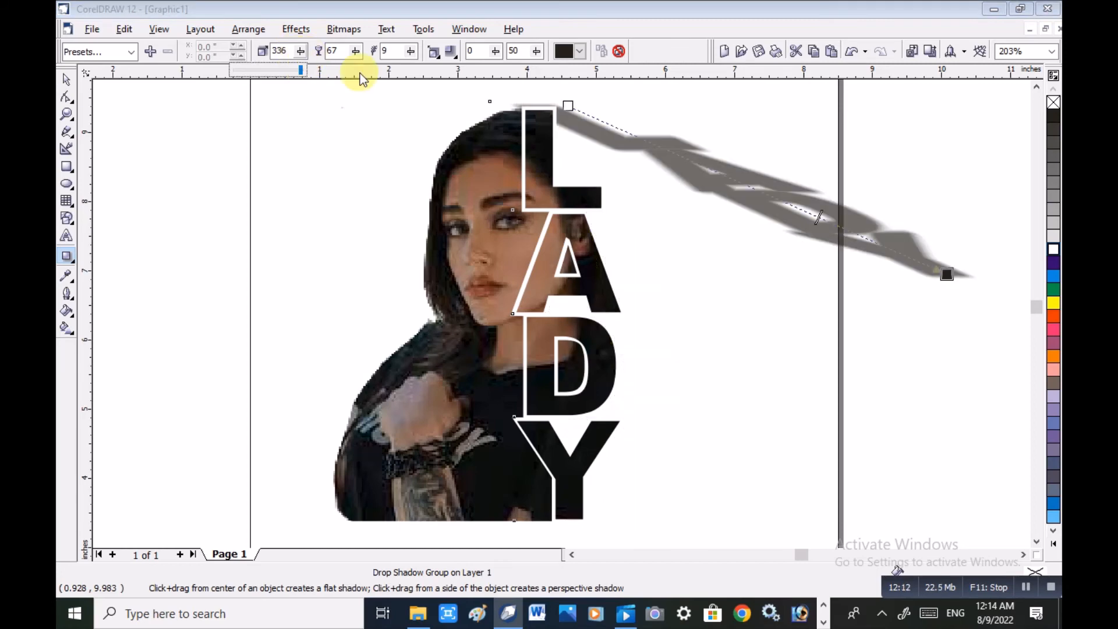
{"action": "key", "text": "ctrl+z"}
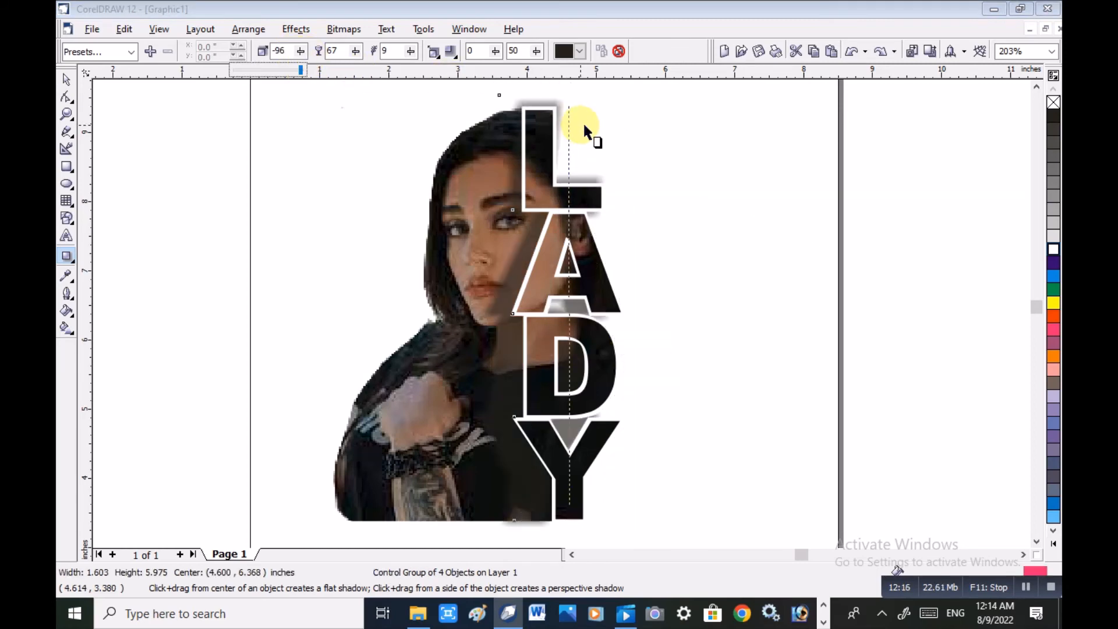
Step: Try a light grey colour for the LADY drop shadow, then switch it to a dark grey and deselect
{"action": "left_click", "coordinate": [581, 53]}
{"action": "left_click", "coordinate": [590, 83]}
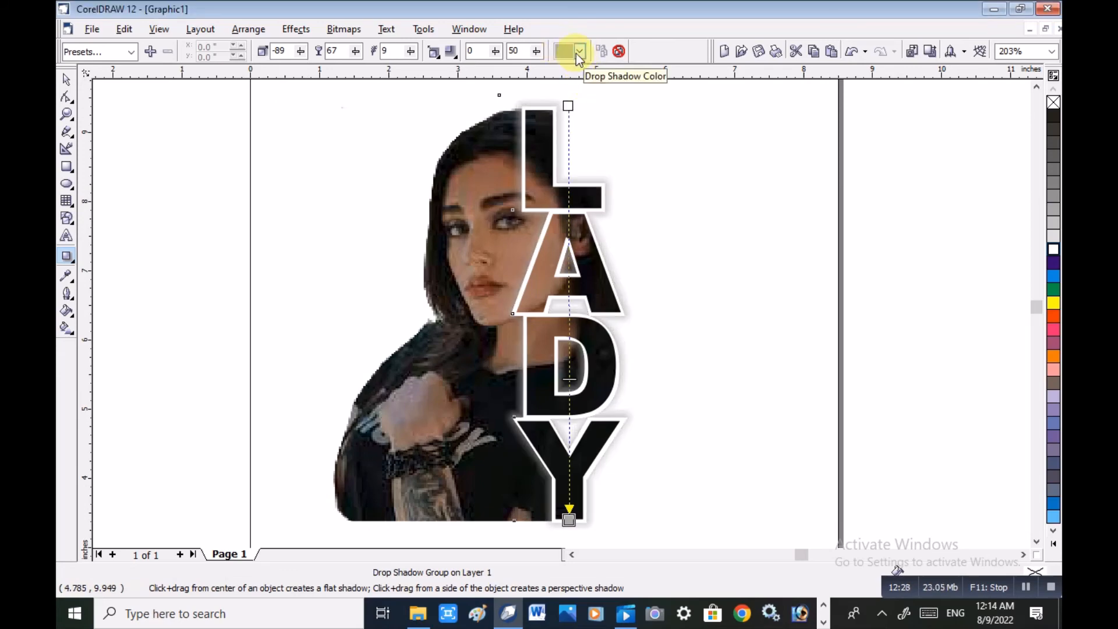
{"action": "left_click", "coordinate": [576, 54]}
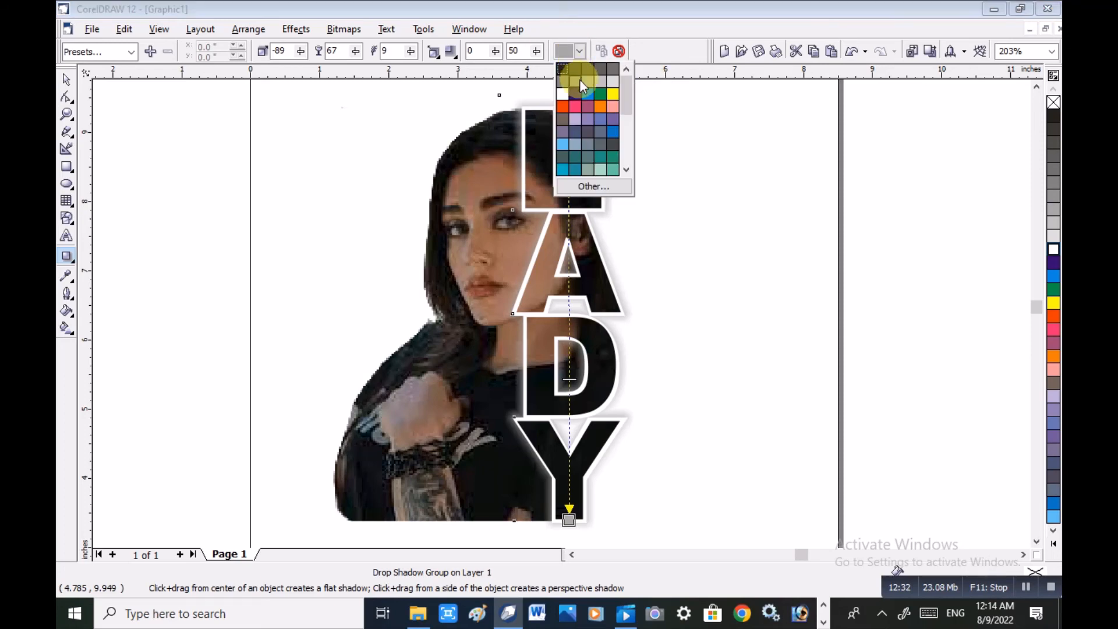
{"action": "left_click", "coordinate": [564, 68]}
{"action": "left_click", "coordinate": [580, 55]}
{"action": "left_click", "coordinate": [579, 68]}
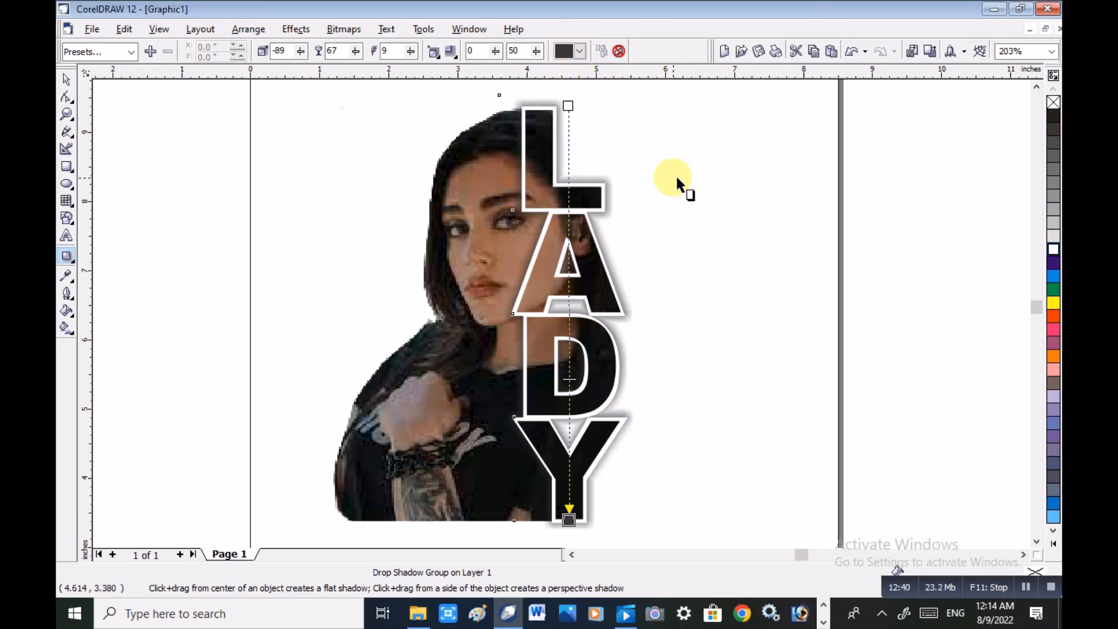
{"action": "left_click", "coordinate": [879, 293]}
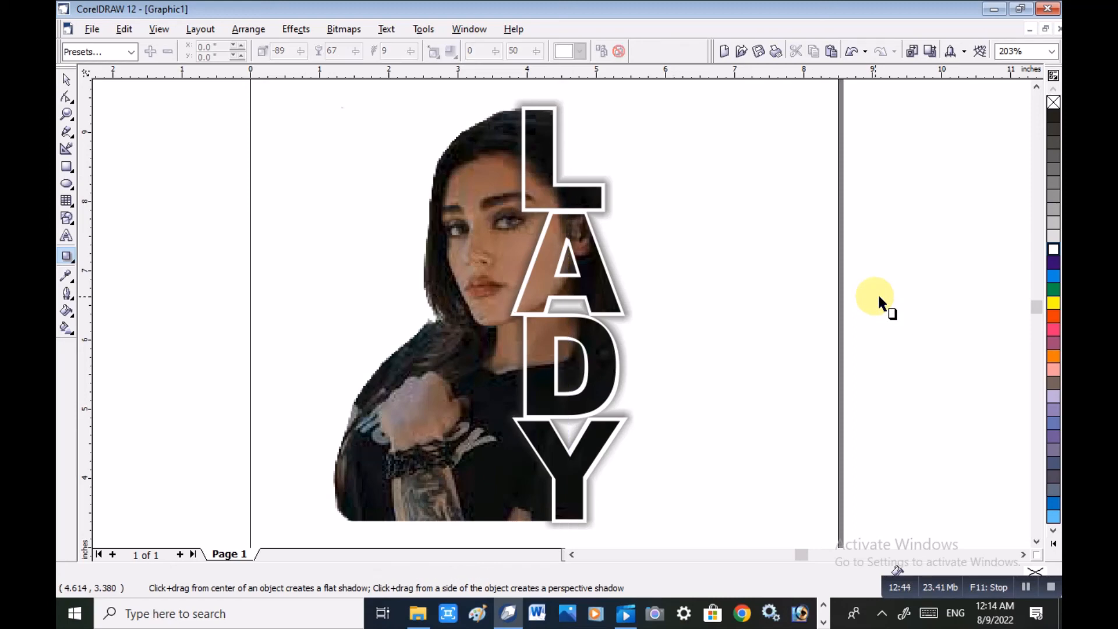
{"action": "left_click", "coordinate": [1022, 588]}
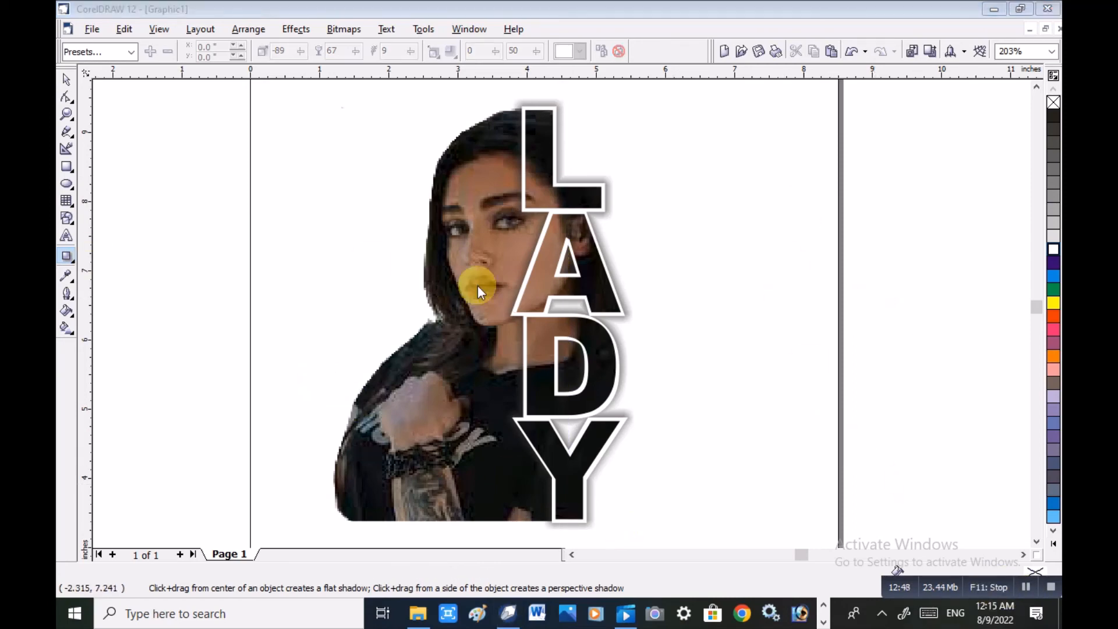
Step: Shift the lower end of the LADY drop shadow slightly left for an angle of -91, and set the shadow colour to black
{"action": "left_click", "coordinate": [571, 209]}
{"action": "left_click", "coordinate": [579, 218]}
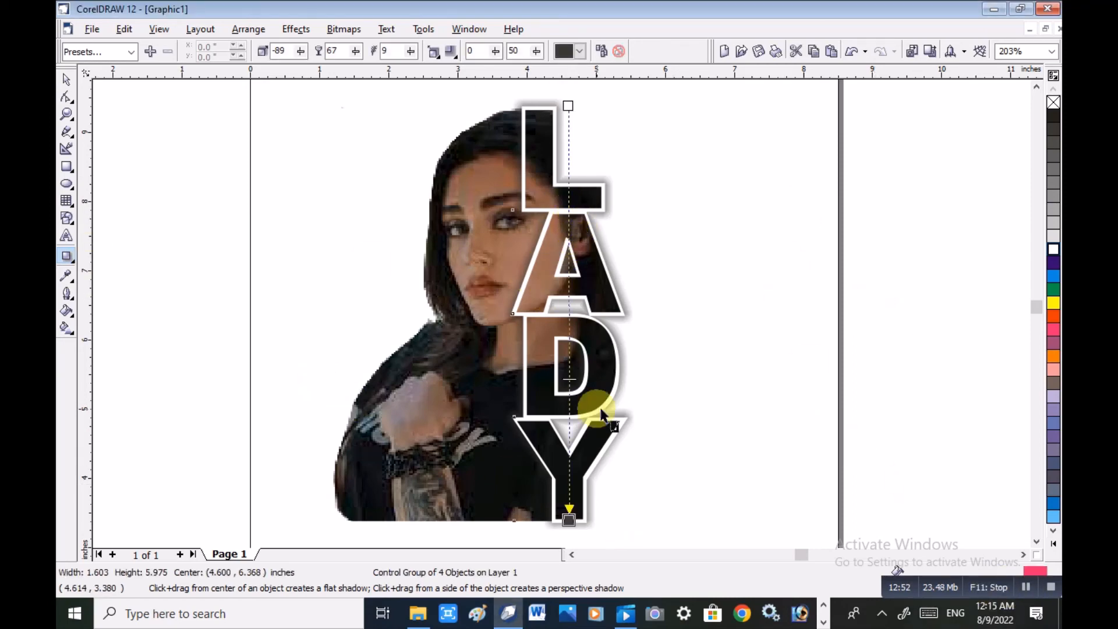
{"action": "left_click_drag", "start_coordinate": [568, 106], "coordinate": [557, 517]}
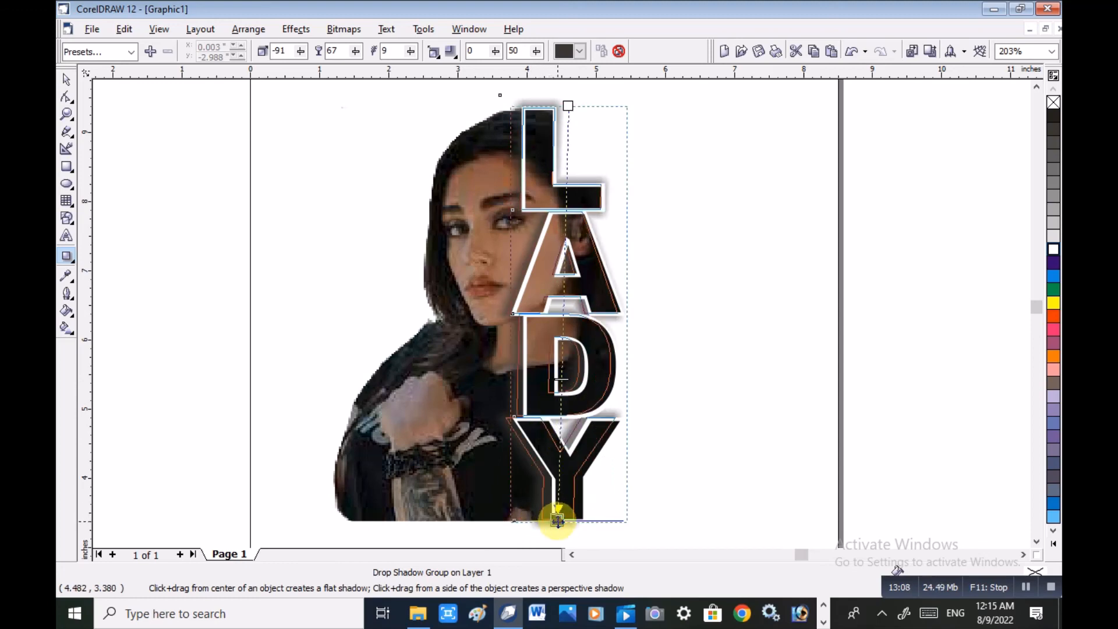
{"action": "left_click", "coordinate": [580, 52]}
{"action": "left_click", "coordinate": [566, 75]}
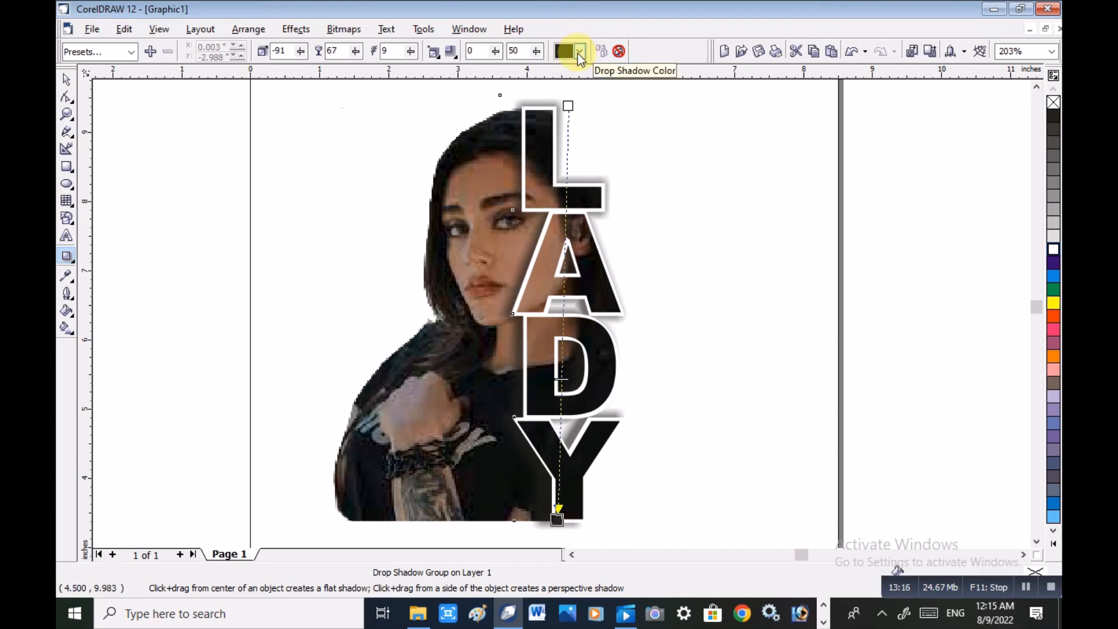
Step: Set the LADY drop shadow's feathering to 6 and its opacity to 90, then deselect the lettering
{"action": "left_click", "coordinate": [411, 51]}
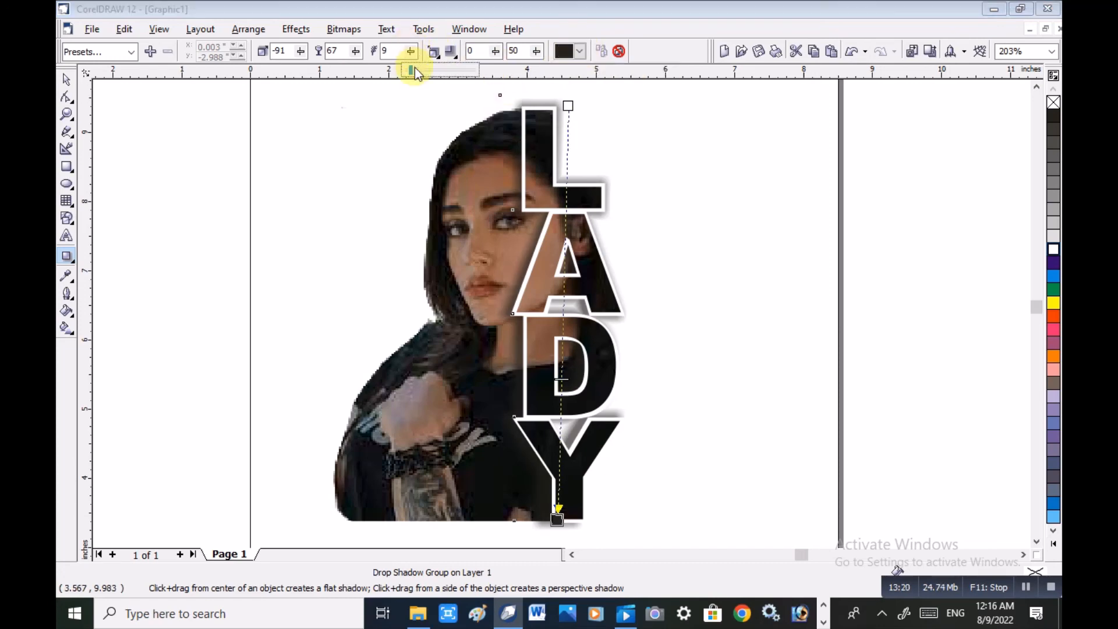
{"action": "left_click_drag", "start_coordinate": [415, 67], "coordinate": [411, 76]}
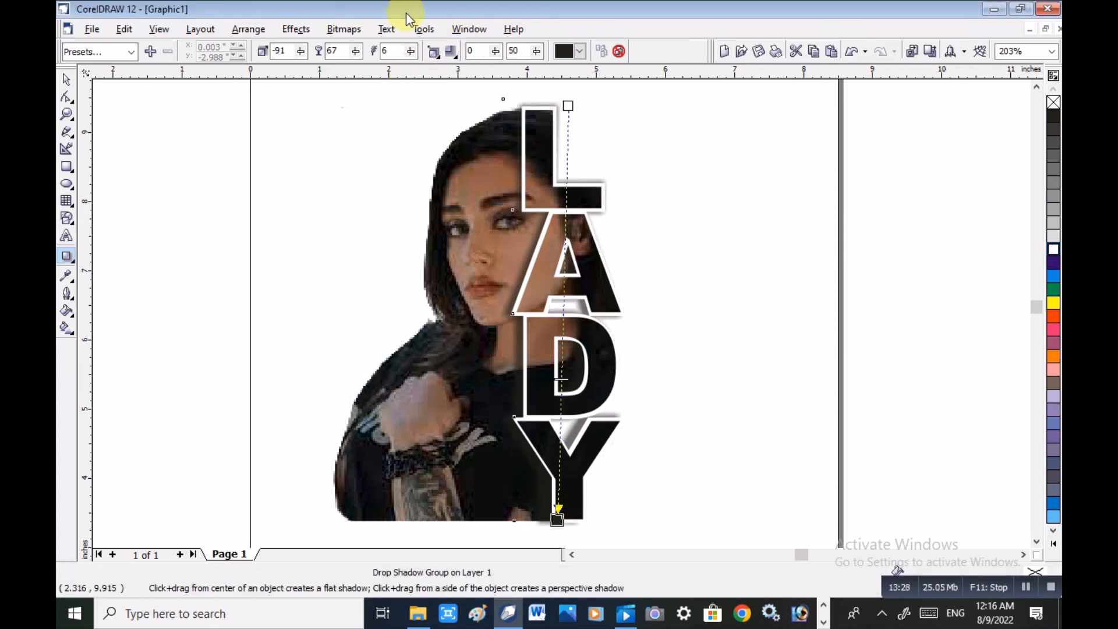
{"action": "left_click_drag", "start_coordinate": [356, 51], "coordinate": [359, 54]}
{"action": "left_click", "coordinate": [356, 51]}
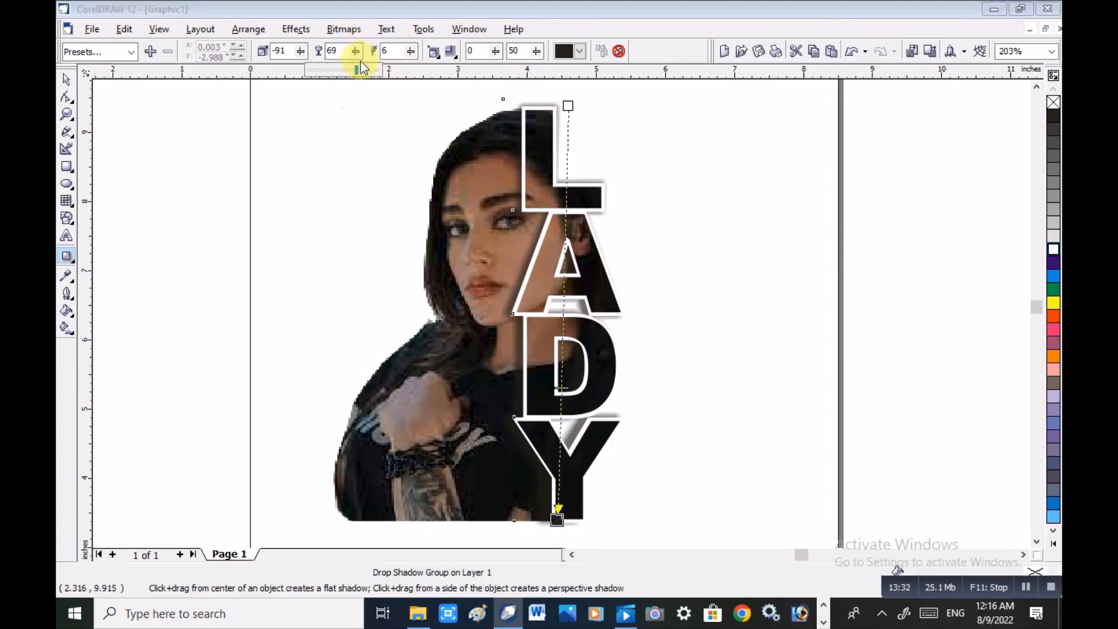
{"action": "left_click", "coordinate": [369, 66]}
{"action": "left_click_drag", "start_coordinate": [356, 51], "coordinate": [373, 66]}
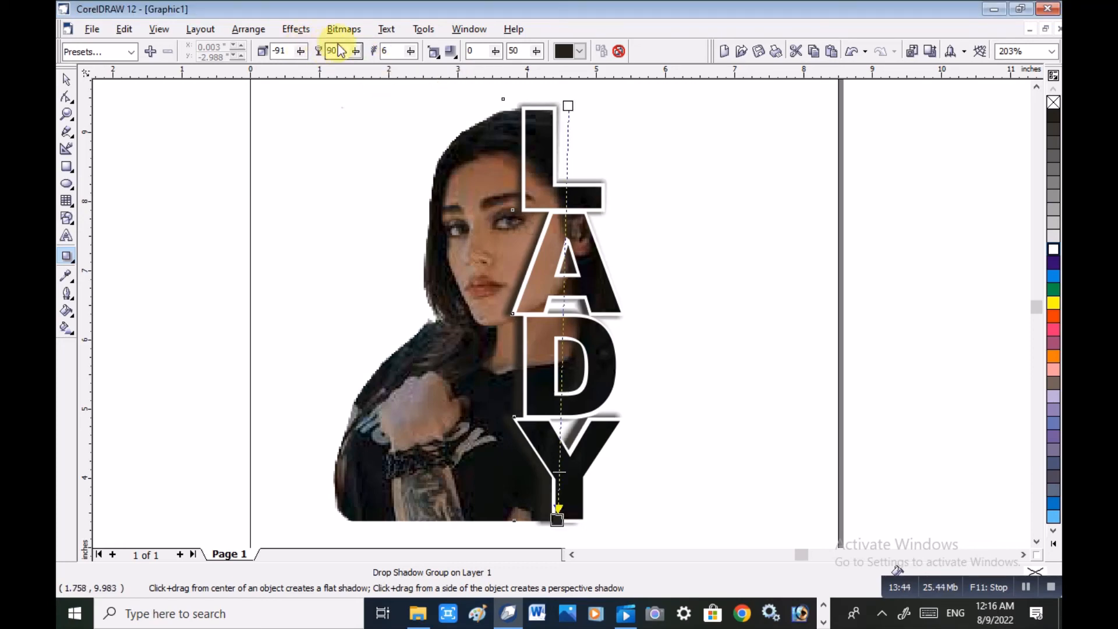
{"action": "left_click", "coordinate": [806, 250]}
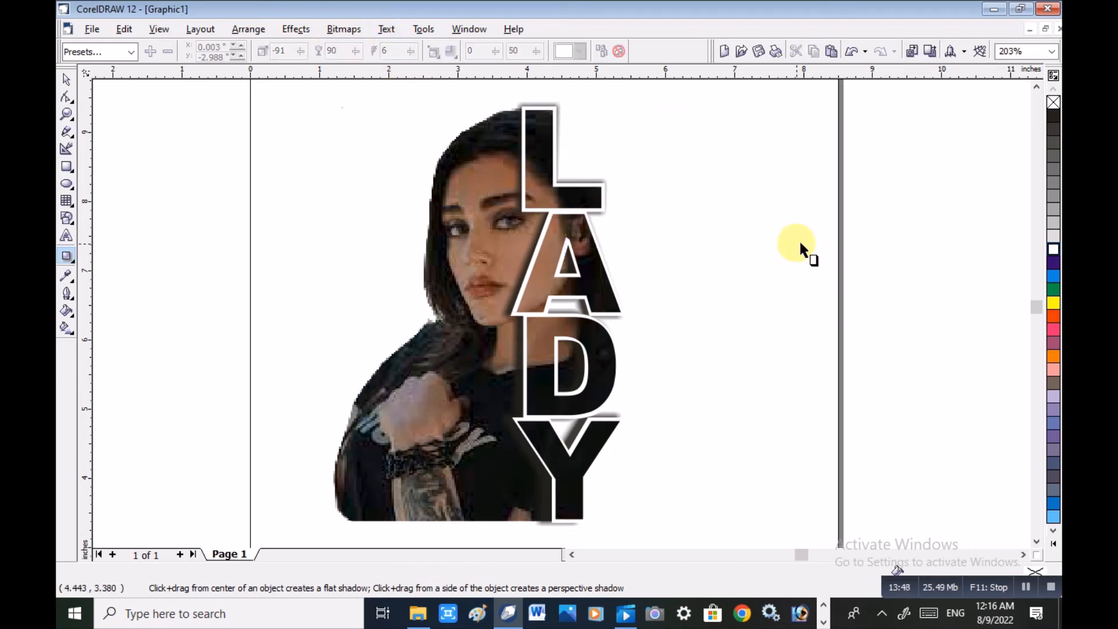
Step: Try feathering values of 21, 10 and 3 on the LADY drop shadow, then settle on 7 and deselect
{"action": "left_click", "coordinate": [512, 142]}
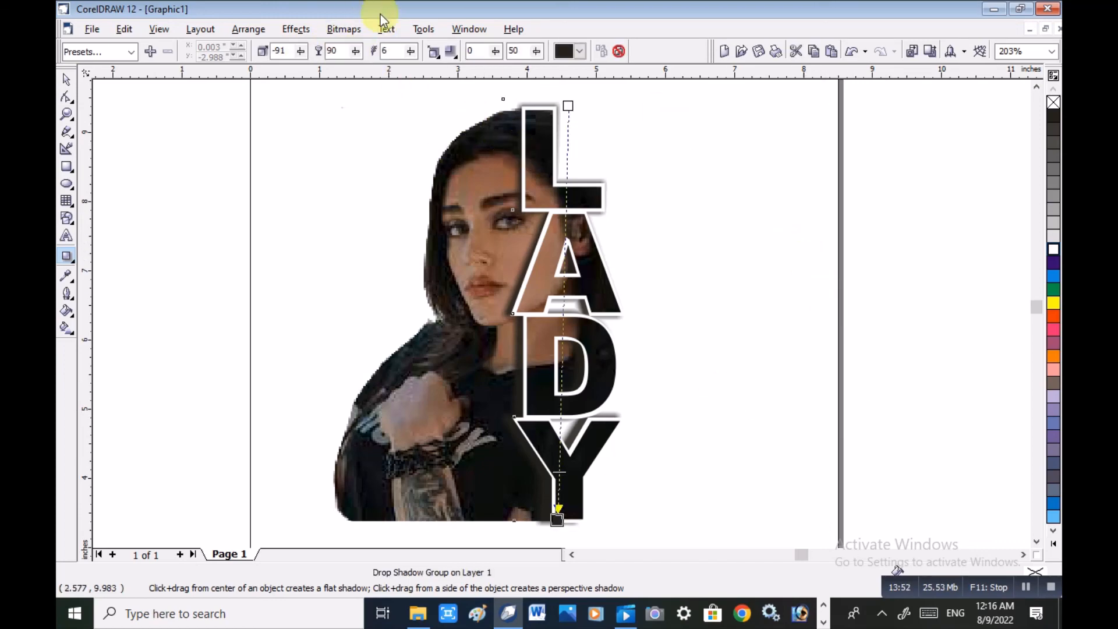
{"action": "left_click", "coordinate": [411, 49]}
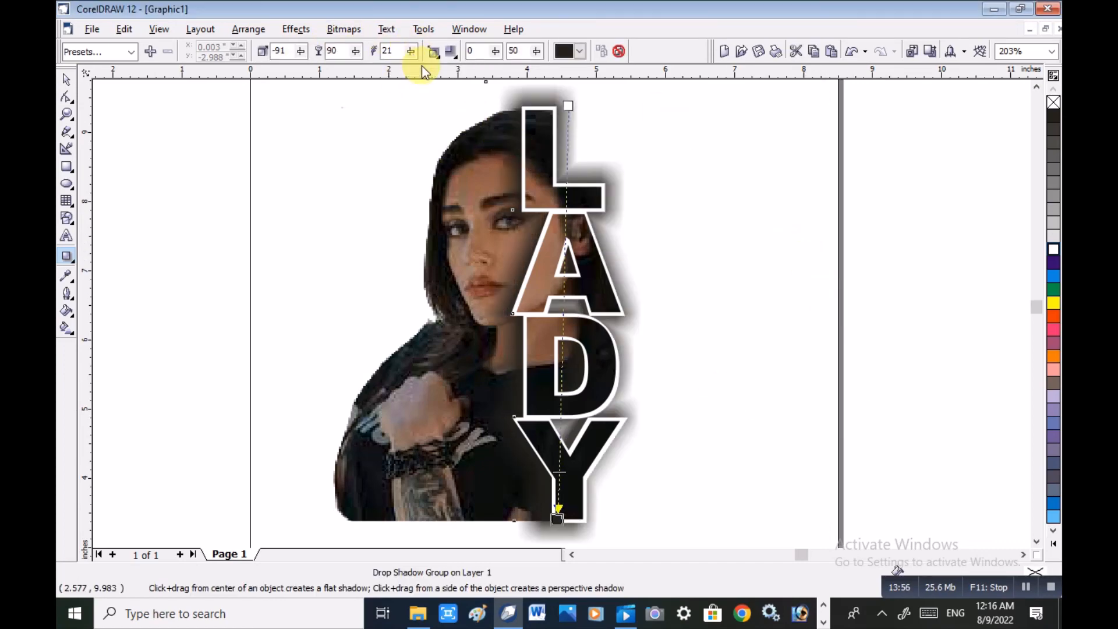
{"action": "left_click_drag", "start_coordinate": [407, 56], "coordinate": [401, 60]}
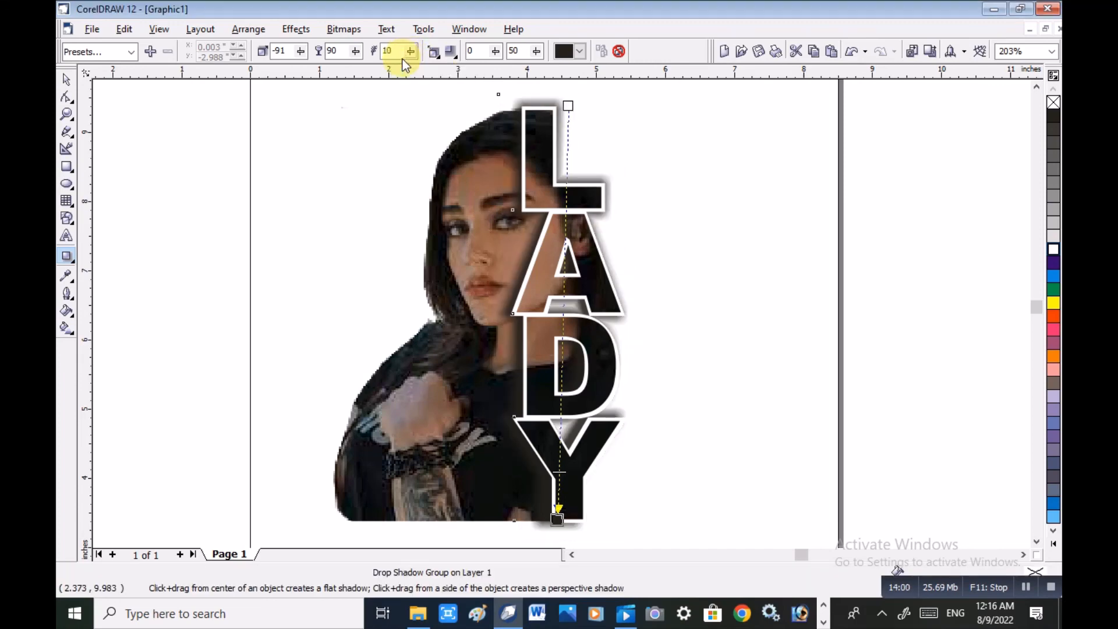
{"action": "left_click", "coordinate": [412, 51]}
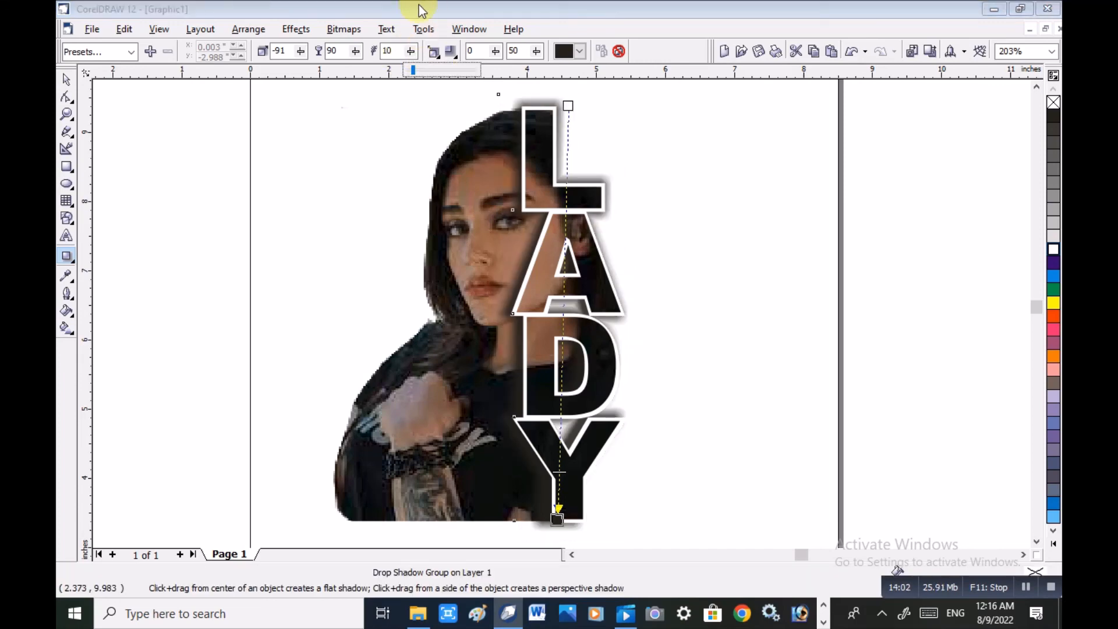
{"action": "left_click", "coordinate": [407, 70]}
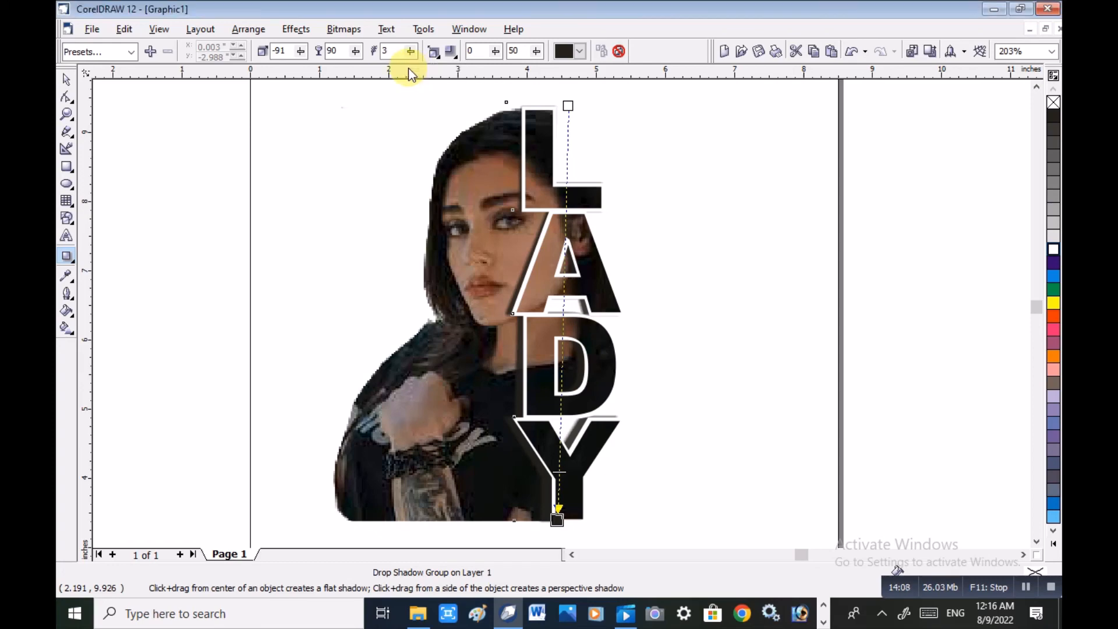
{"action": "left_click", "coordinate": [411, 52]}
{"action": "left_click", "coordinate": [410, 68]}
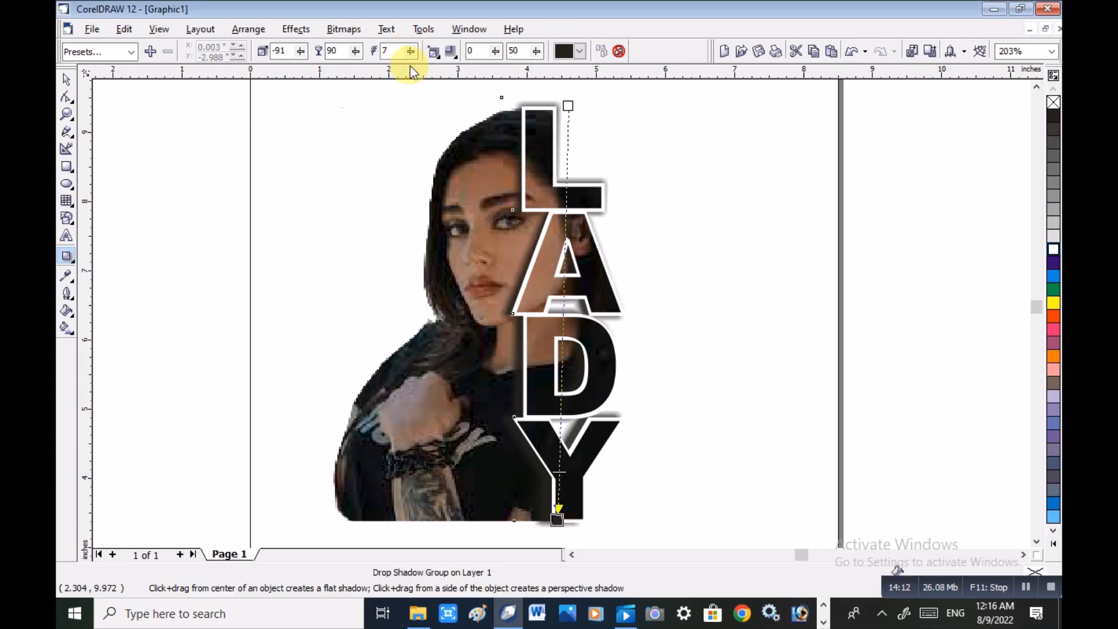
{"action": "left_click", "coordinate": [663, 345]}
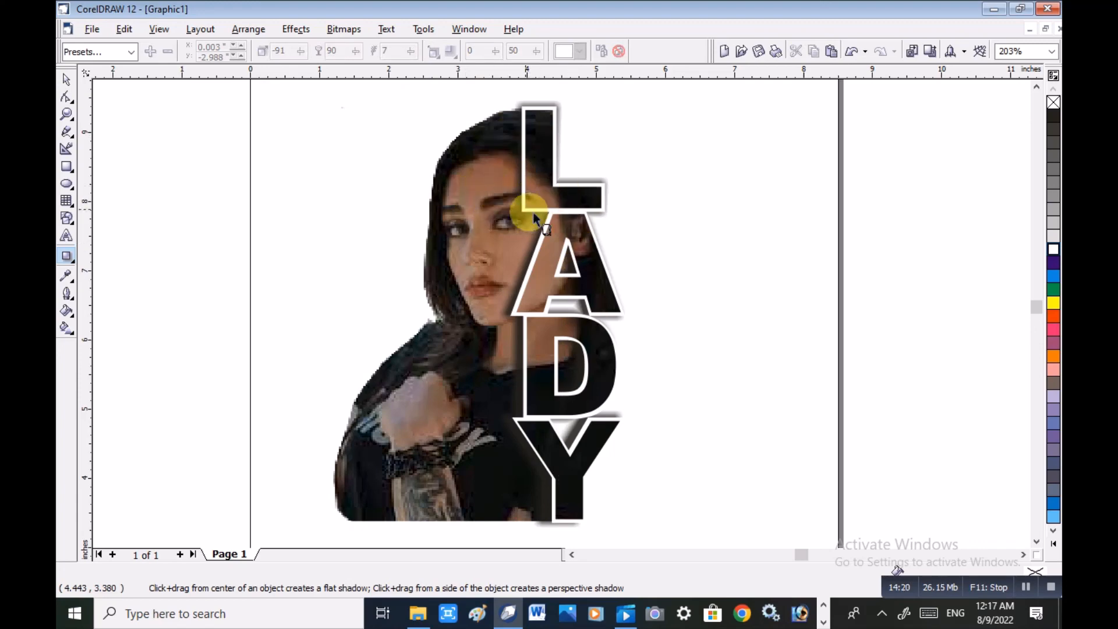